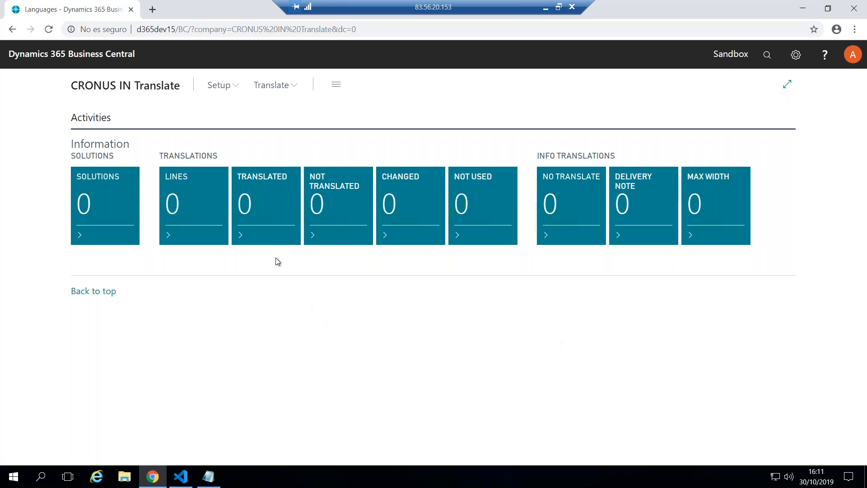
Try to open the Setup list from the IN Translate home page and refresh the paused session
click(221, 90)
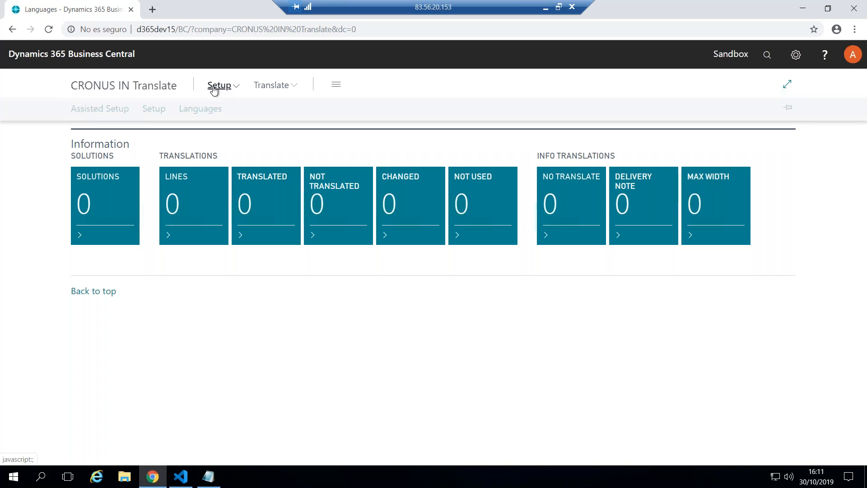
click(154, 114)
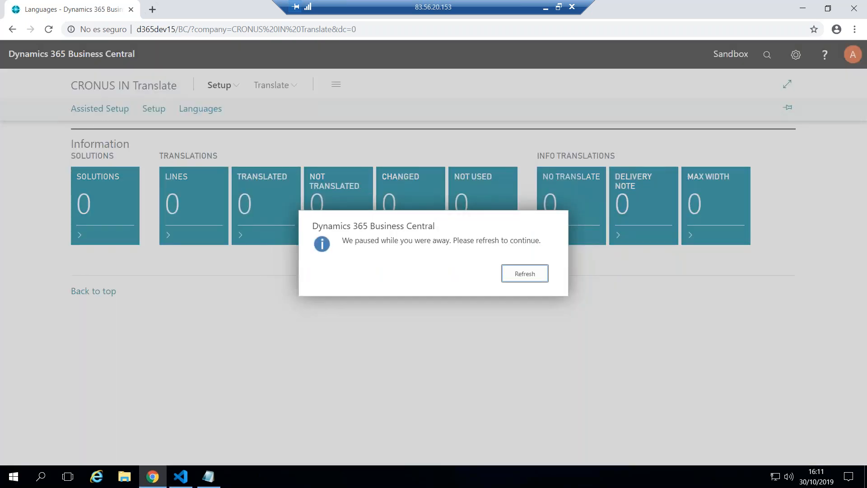
click(515, 277)
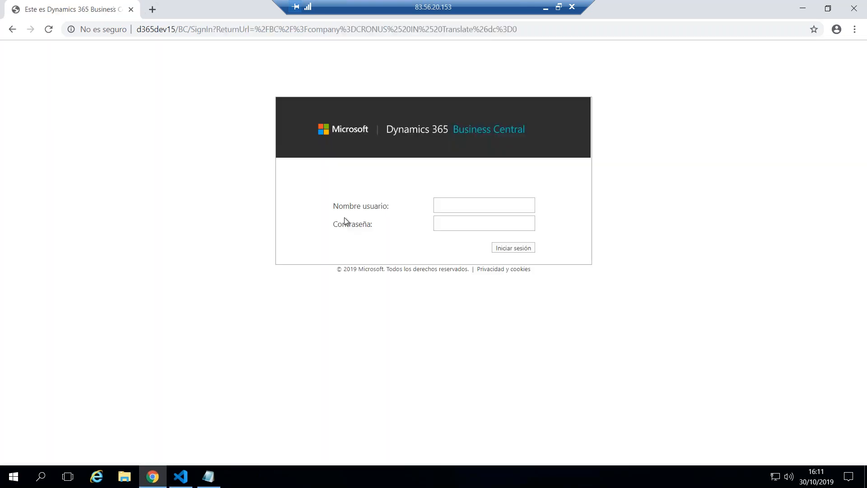
Sign in to Business Central with the admin user name and the account password
click(466, 206)
click(463, 226)
click(470, 220)
text(P@ssw0rd)
key(Return)
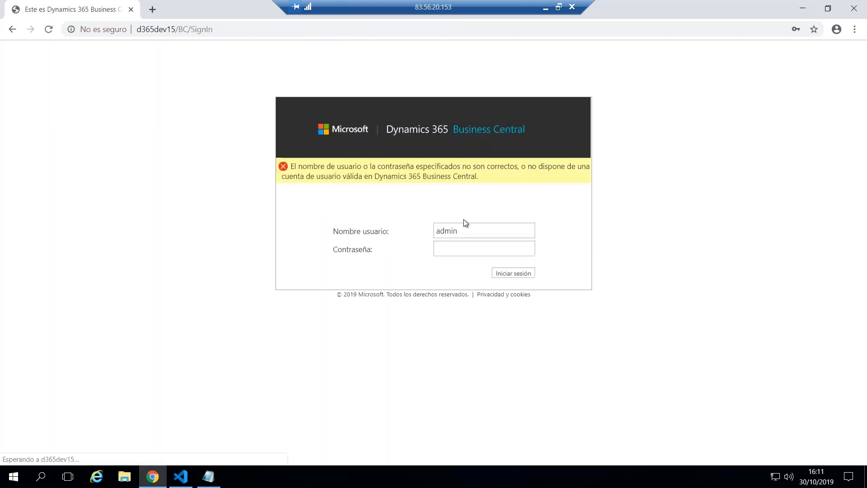
click(437, 245)
text(P@ssw0rd)
key(Return)
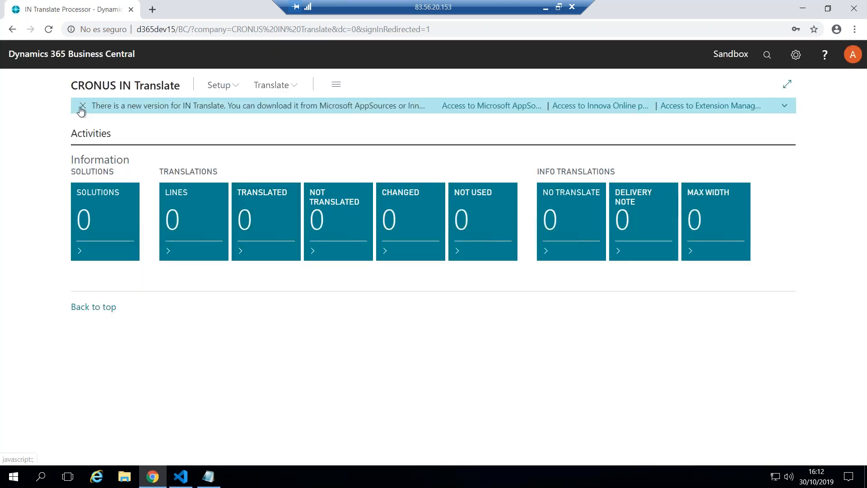
Dismiss the new-version notification, then open Innova Online Setup from the Setup list to view it and close it
click(82, 105)
click(218, 90)
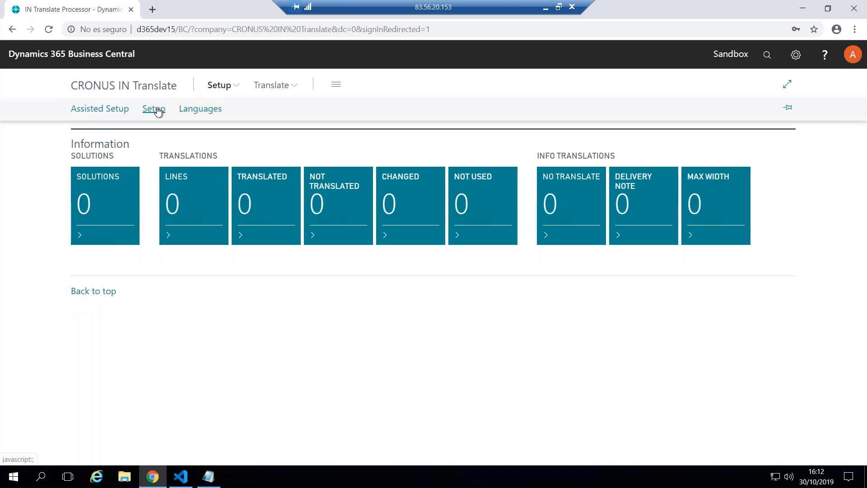
click(157, 112)
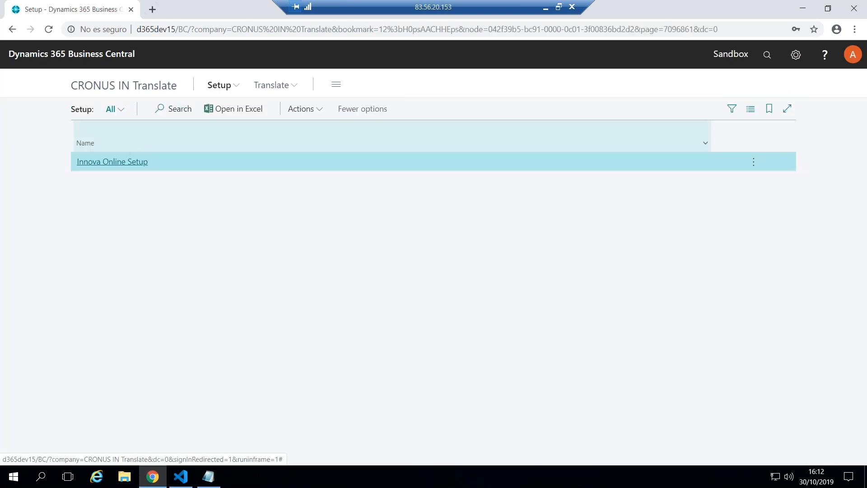
click(124, 166)
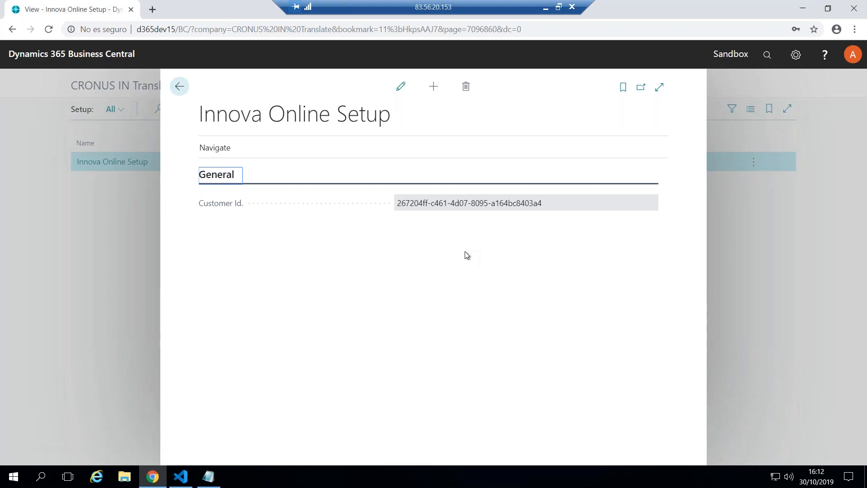
click(178, 88)
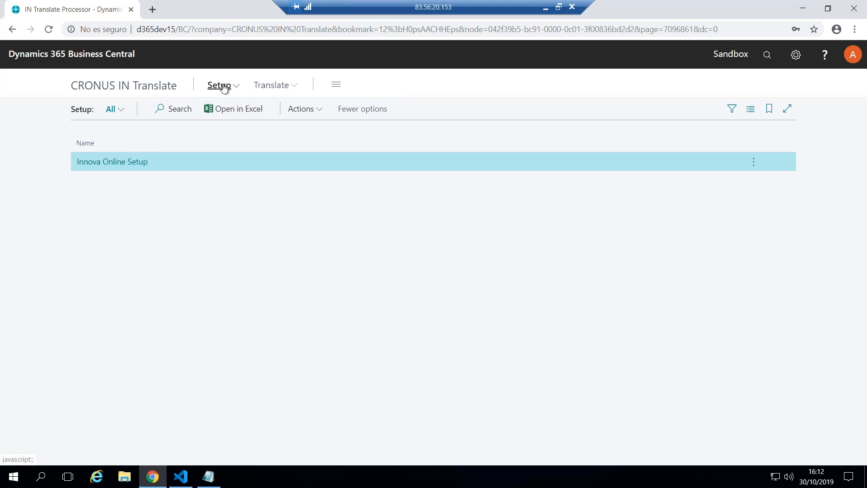
Review the Languages list and its available actions, then return to the IN Translate home page
click(224, 87)
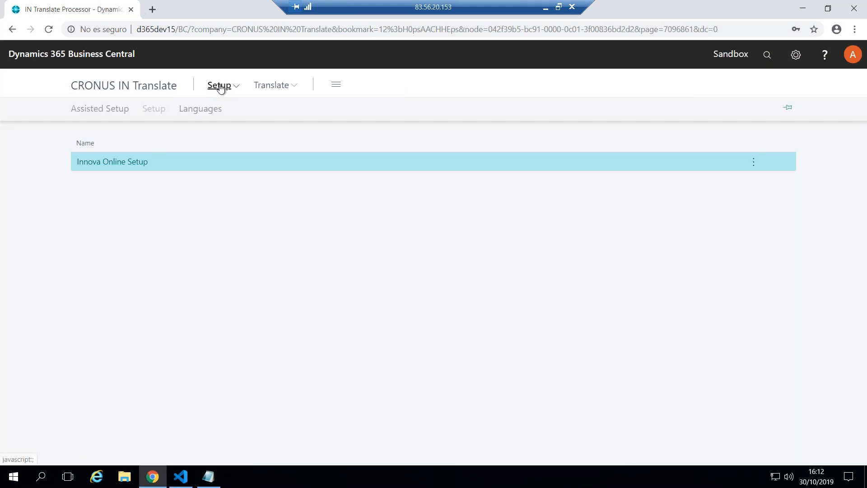
click(201, 111)
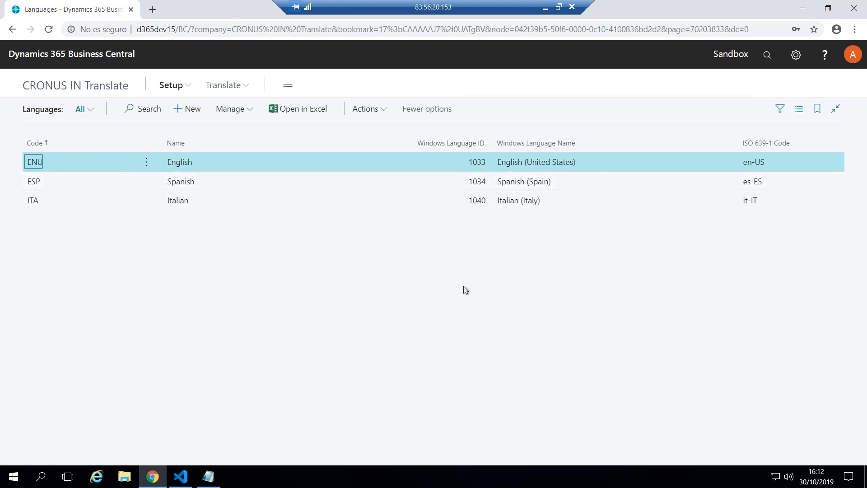
click(378, 111)
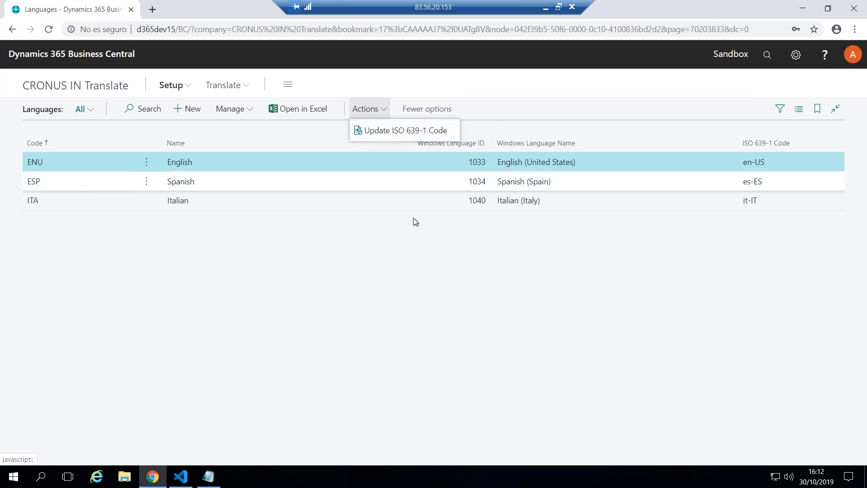
click(418, 273)
key(Escape)
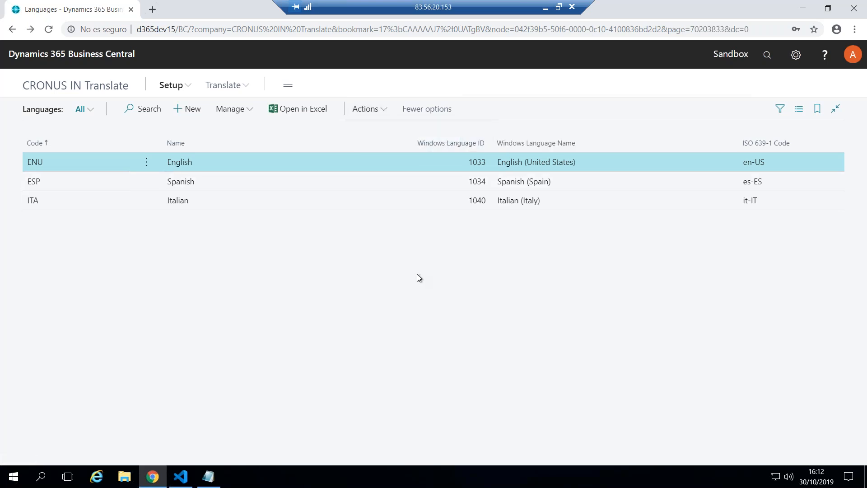
key(alt+Left)
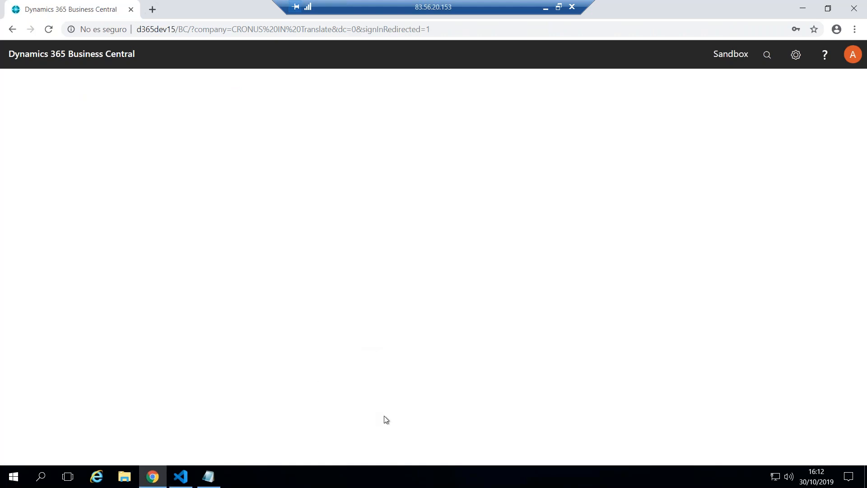
Switch to Visual Studio Code and examine the target-language attribute and the Identifier source line in ALProjectTest.g.xlf
click(180, 477)
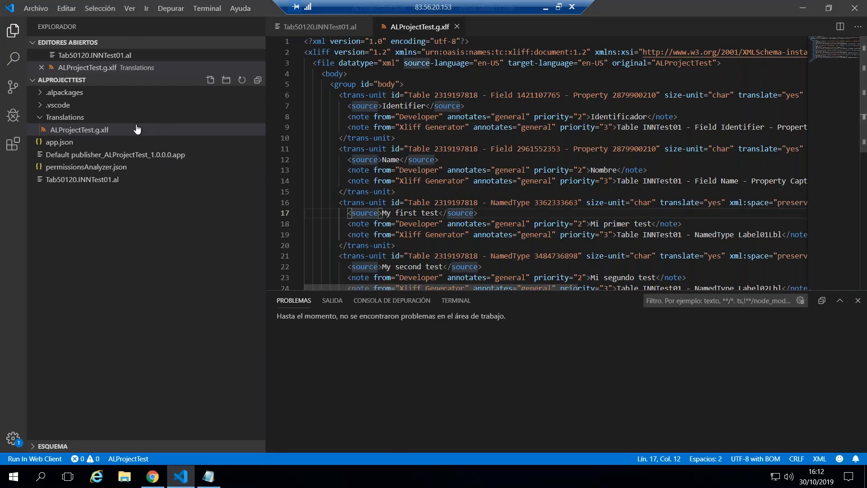
click(94, 131)
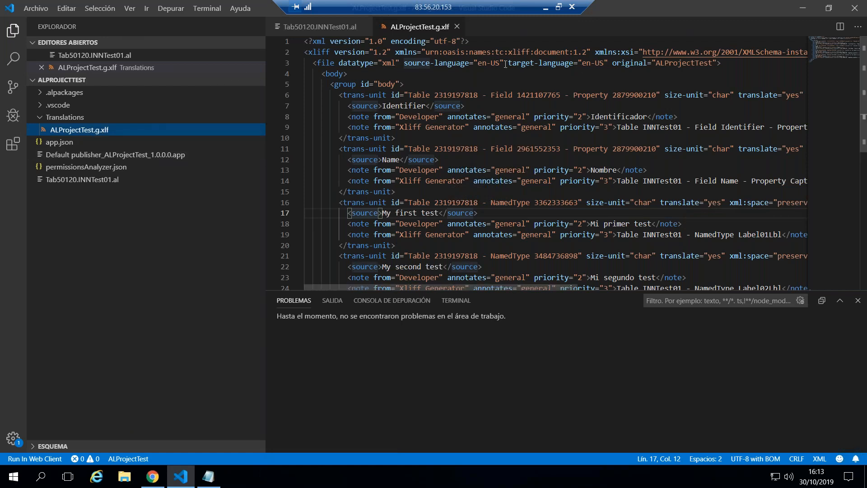
drag(509, 63, 514, 64)
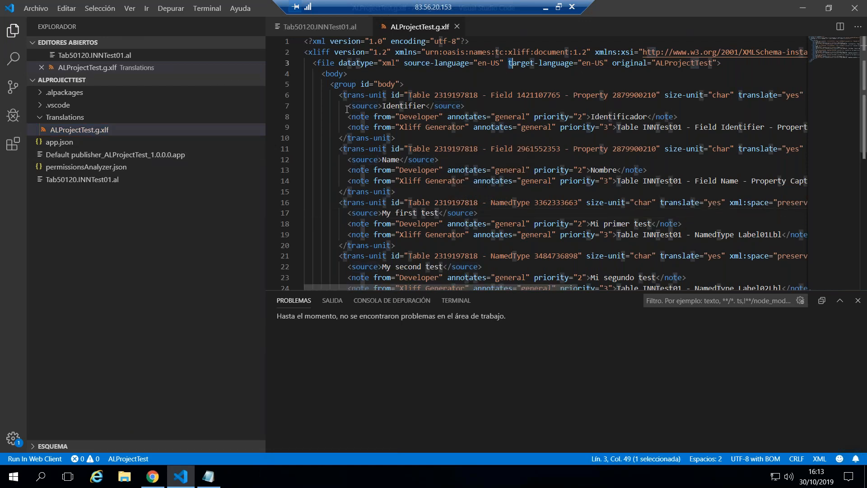
drag(348, 105, 466, 105)
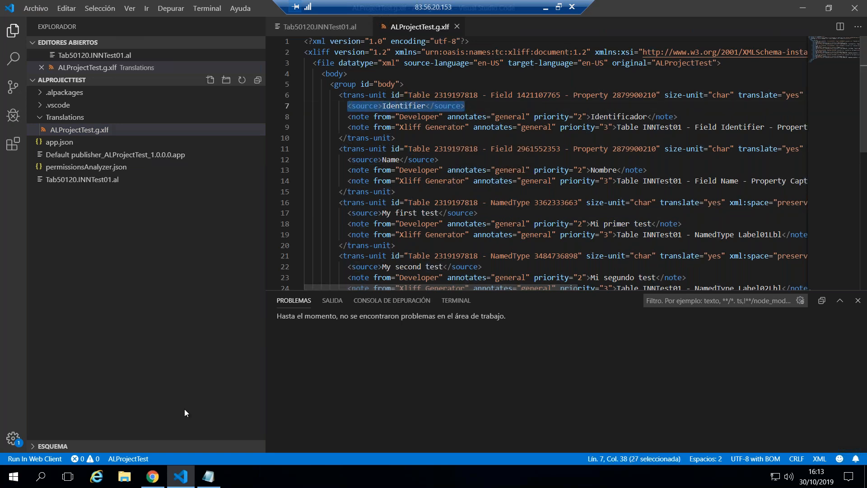
Switch back to Business Central in Chrome and open the Translate list
click(152, 477)
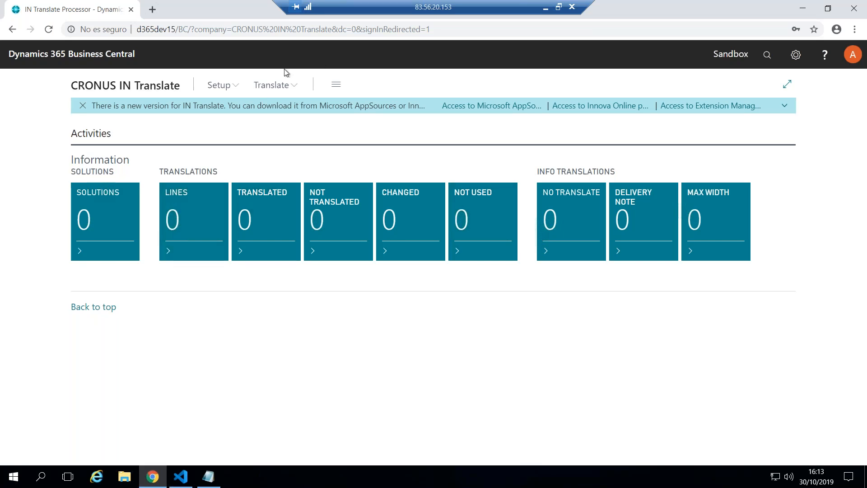
click(272, 86)
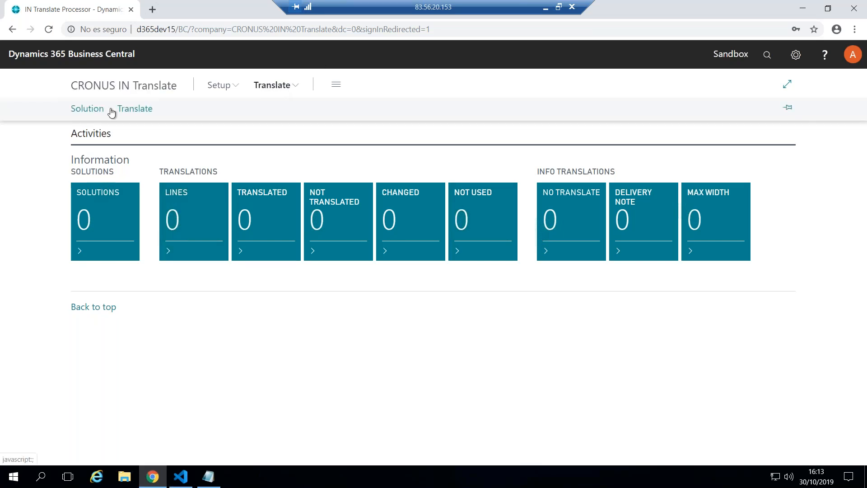
click(140, 112)
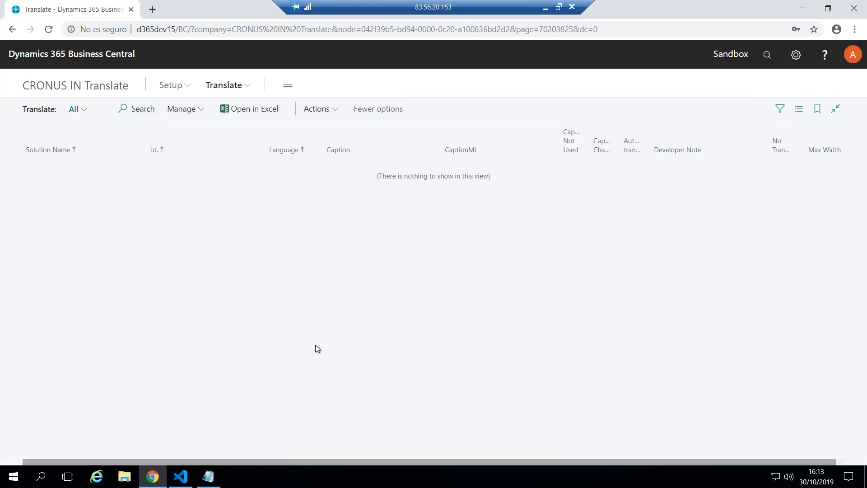
Run Update Captions on the Translate list with the language code ESP
click(331, 111)
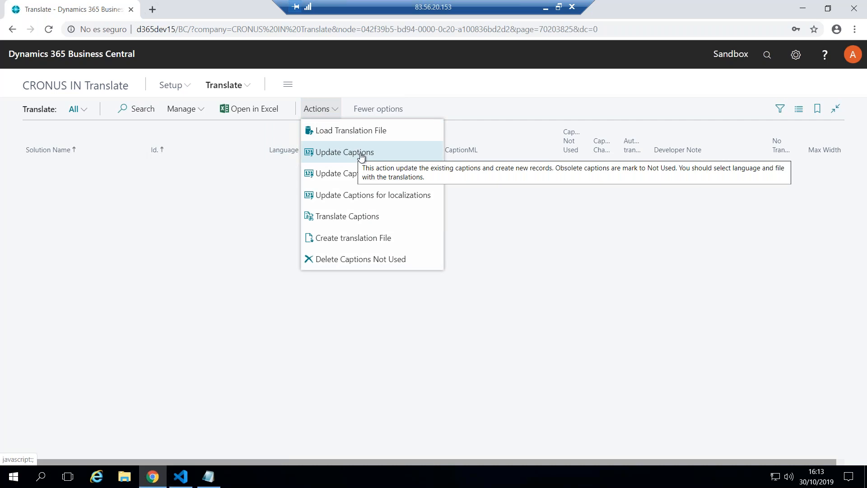
click(361, 156)
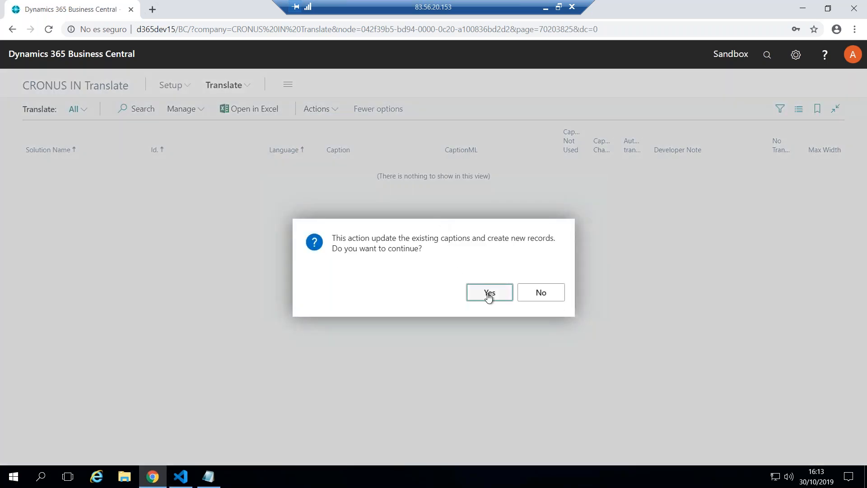
click(489, 293)
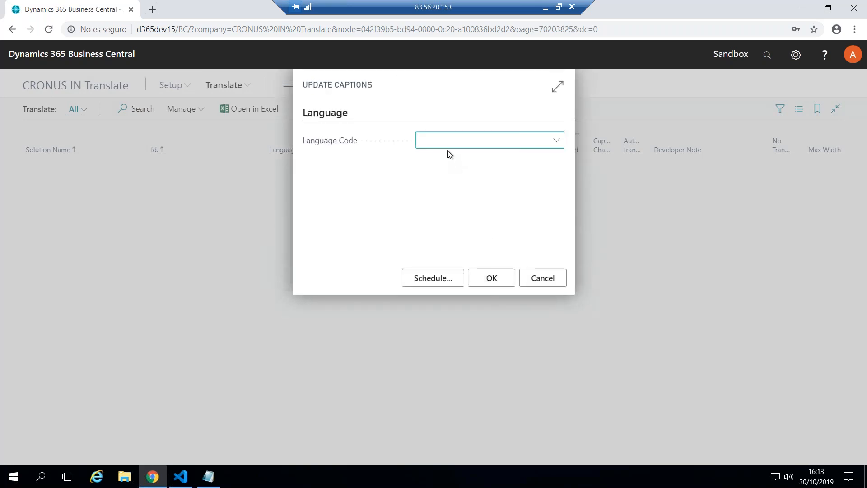
text(ESP)
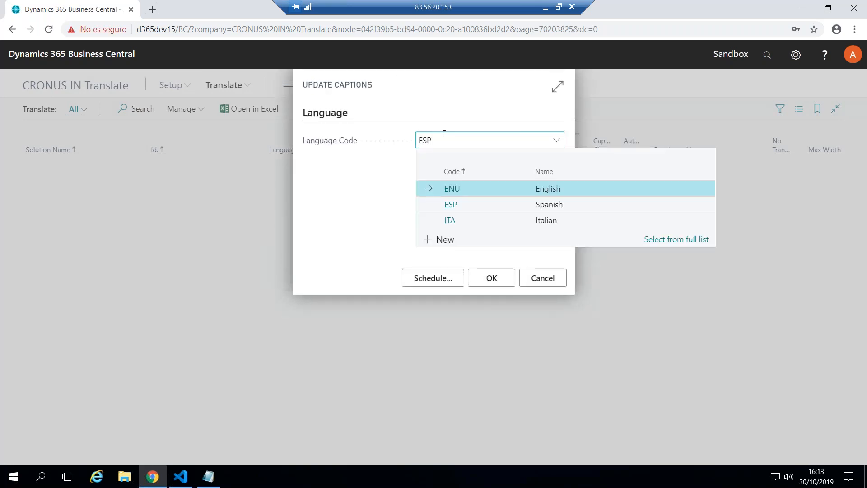
key(Tab)
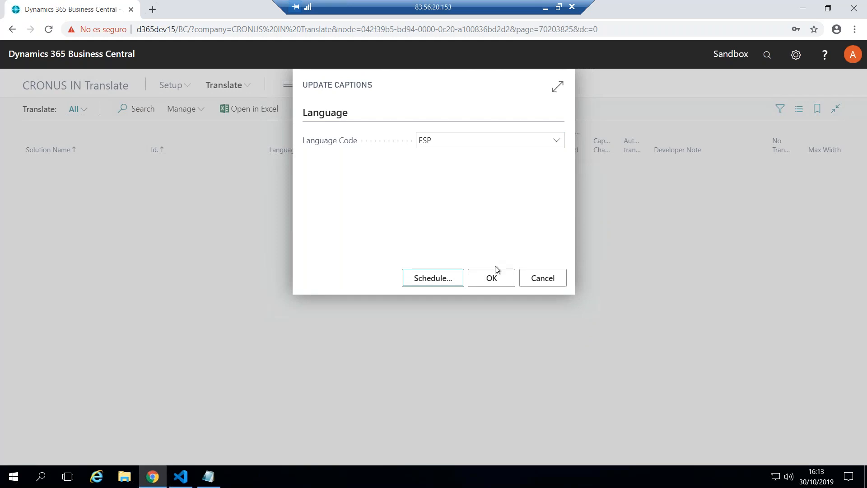
click(492, 280)
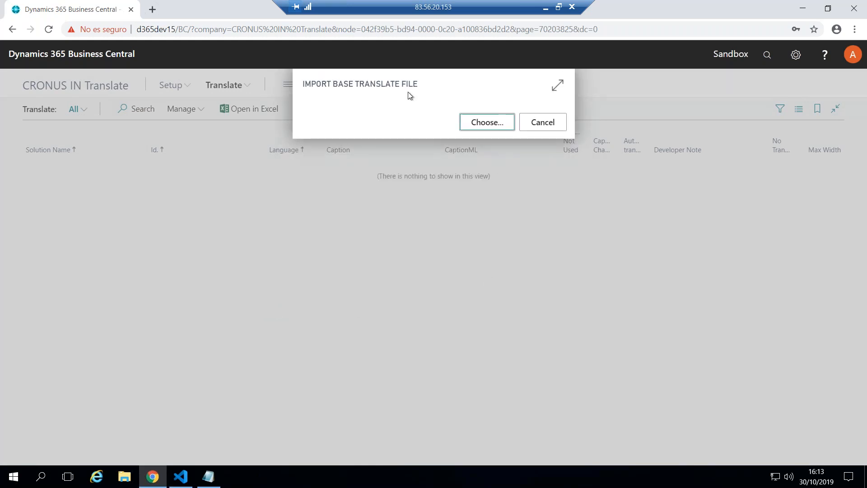
Browse for the base translate file in the Documents > AL > ALProjectTest > Translations folder
click(490, 123)
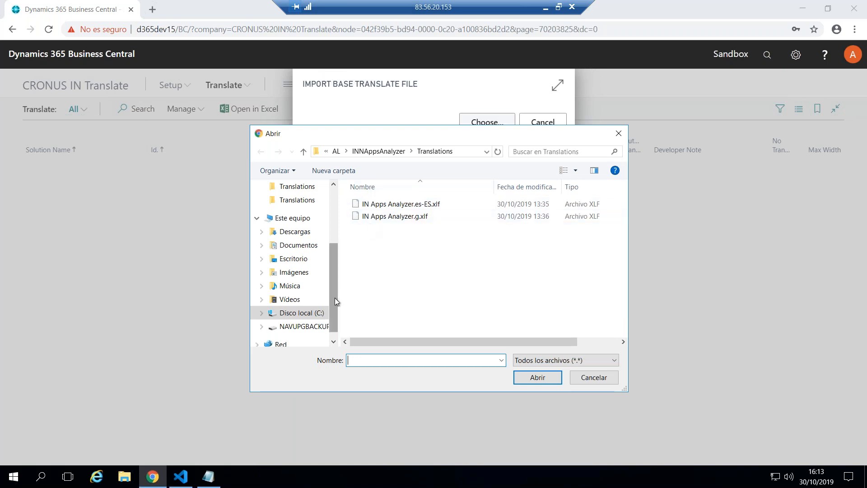
click(316, 313)
drag(332, 277, 336, 198)
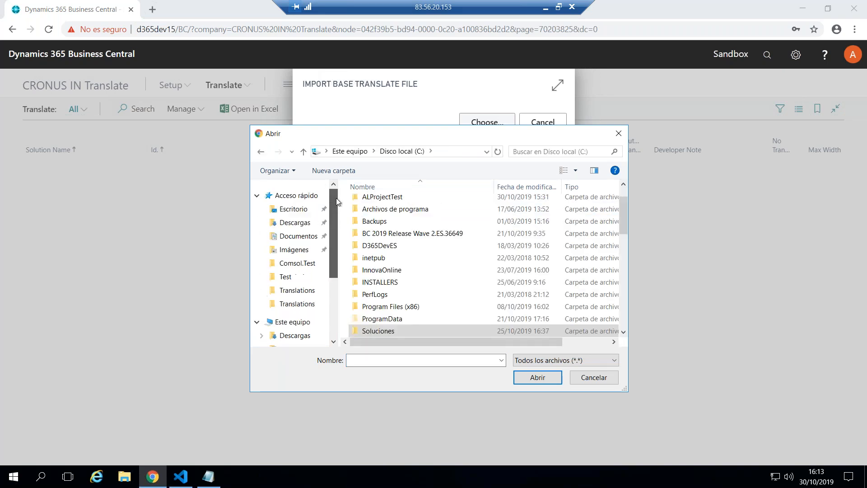
click(298, 236)
click(367, 204)
click(367, 204)
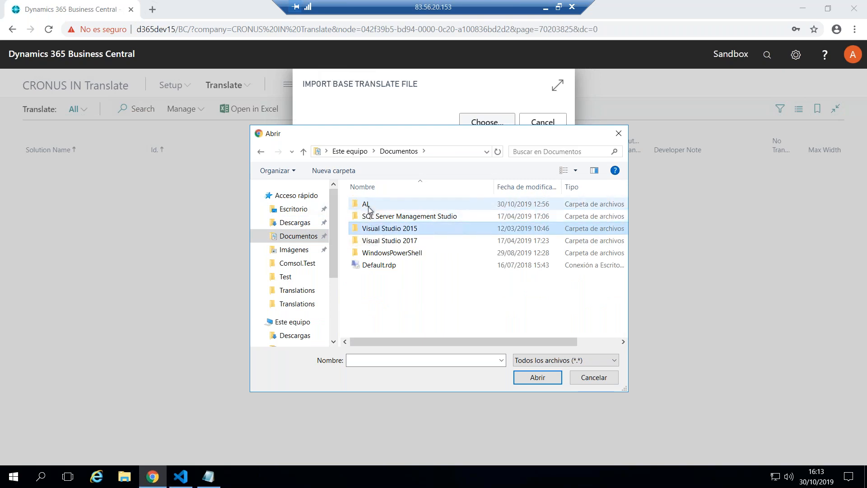
double_click(366, 204)
scroll(386, 271, down, 15)
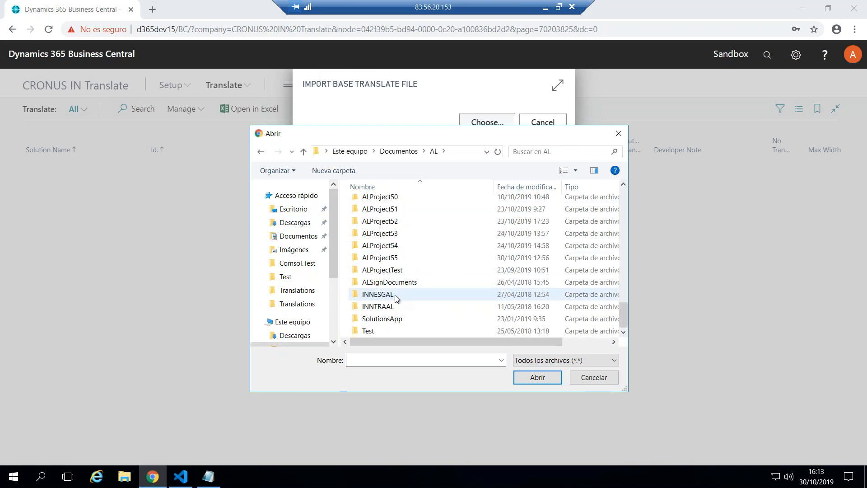
click(397, 269)
double_click(397, 270)
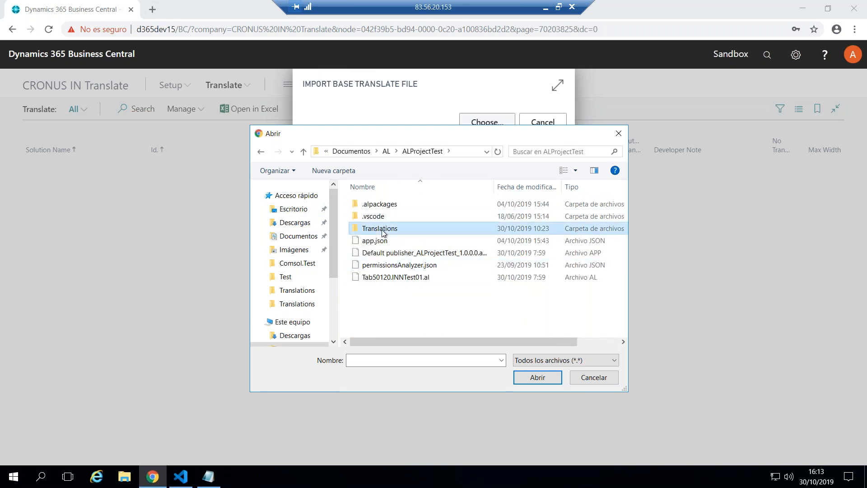
double_click(392, 226)
Delete the file ALProjectTest.es-ES.xlf from the Translations folder
click(404, 229)
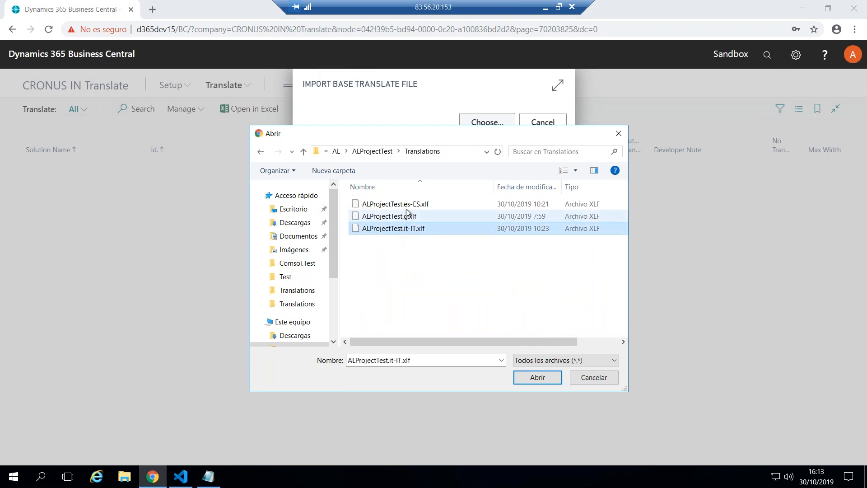
click(416, 205)
key(Delete)
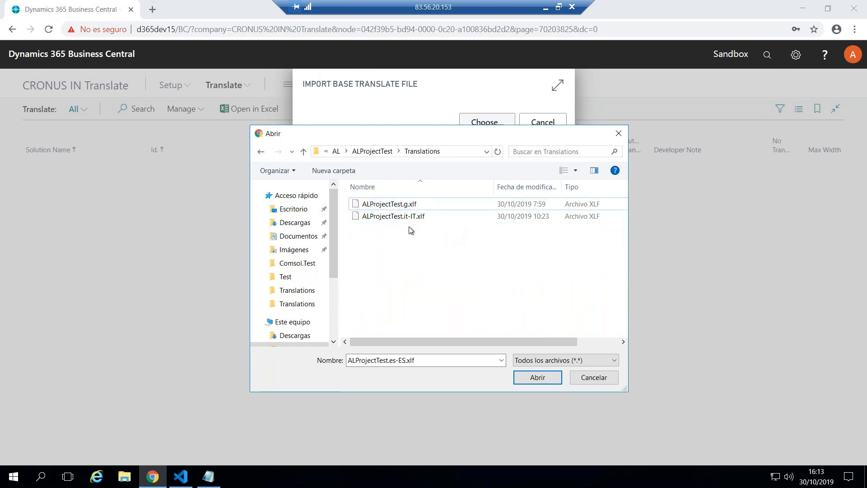
Delete ALProjectTest.it-IT.xlf from the Translations folder and import ALProjectTest.g.xlf as the base translate file
click(405, 216)
key(Delete)
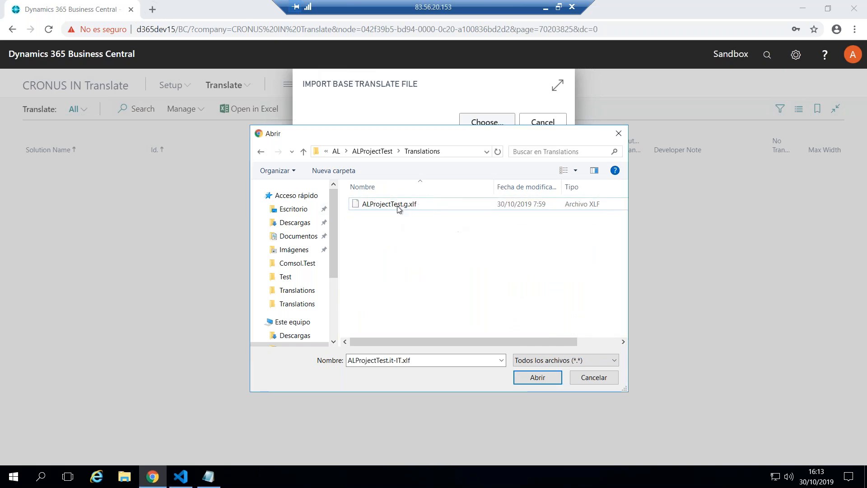
click(402, 205)
click(543, 379)
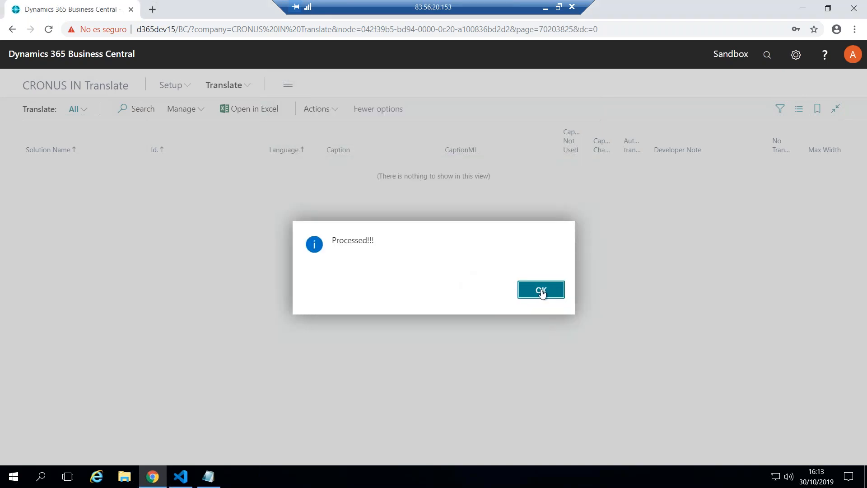
click(542, 293)
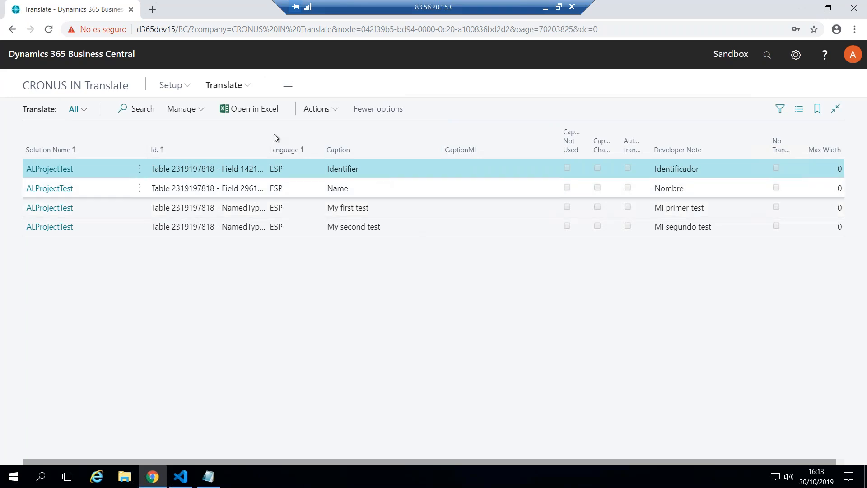
Put the Translate list in edit mode and enter the CaptionML translations Identificador for Identifier and Nombre for Name
click(326, 112)
click(177, 111)
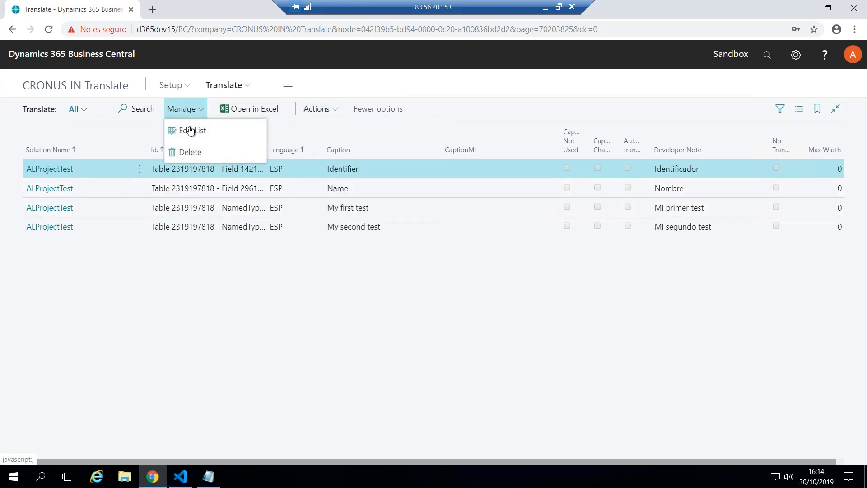
click(195, 131)
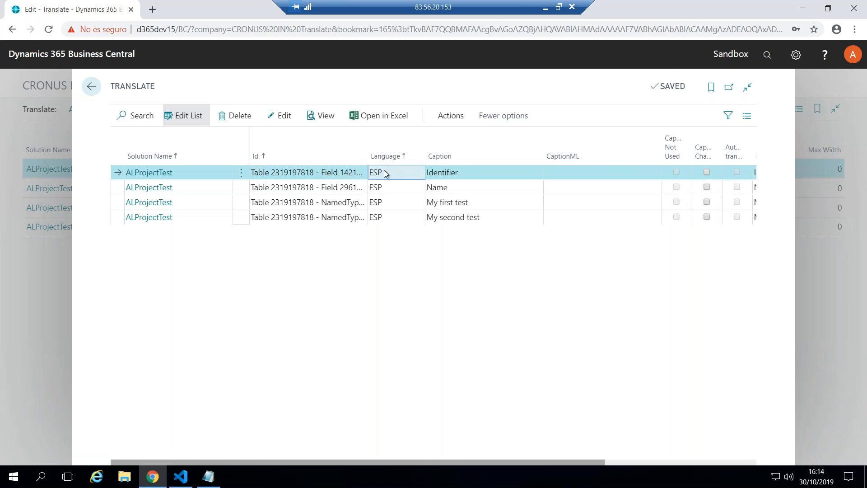
click(561, 175)
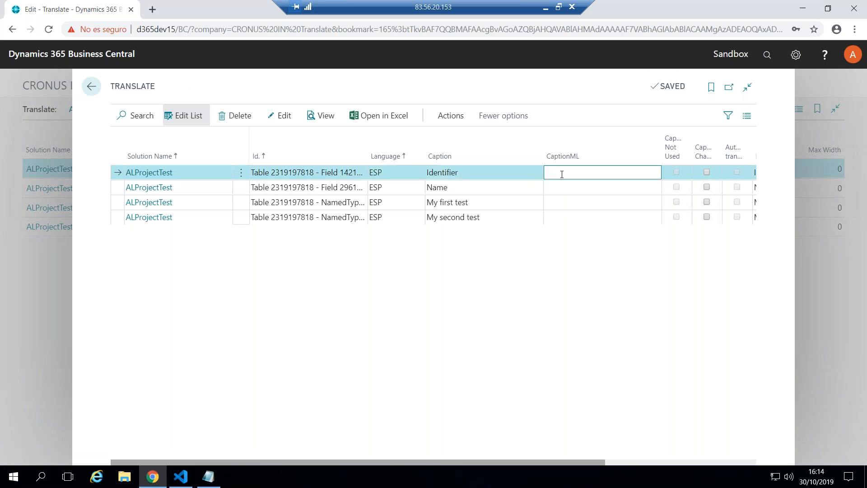
text(Identificador)
click(600, 189)
text(Nombre)
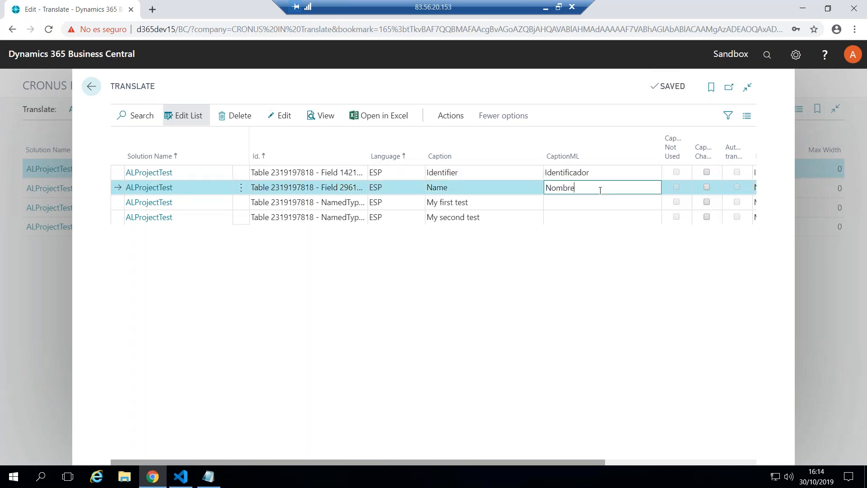
Enter the CaptionML translations Mi primer test for My first test and Mi segundo test for My second test
click(596, 204)
text(M)
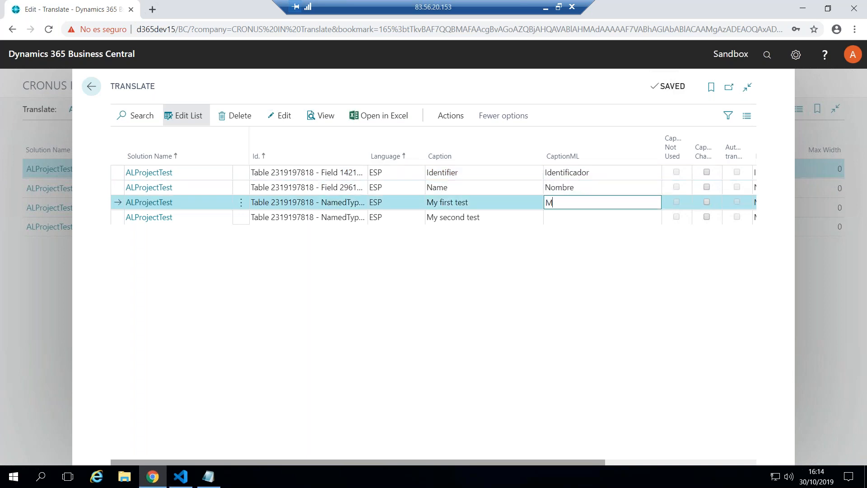
text(i primer test)
click(600, 220)
text(Mi s)
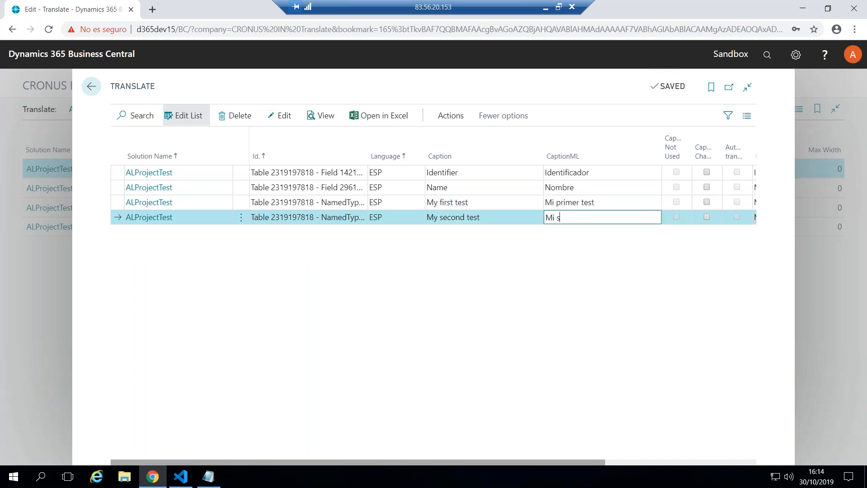
text(egundo test)
click(640, 202)
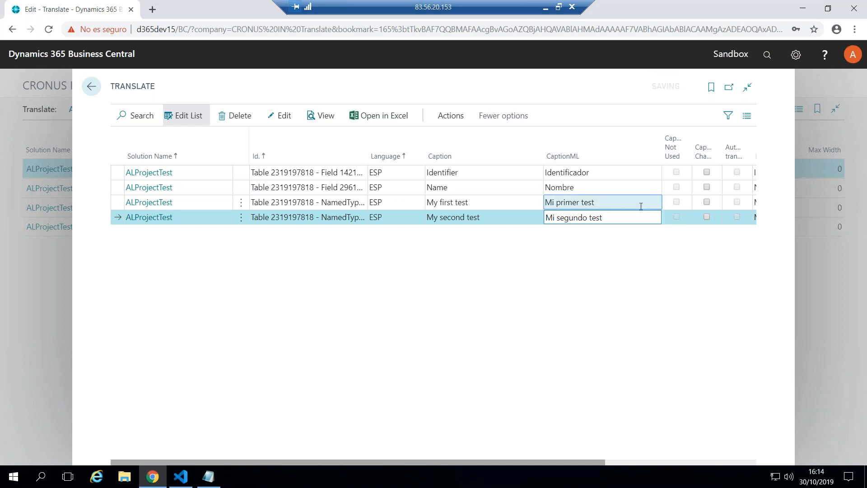
Run Create translation File on the Translate list with the language code ESP
click(451, 118)
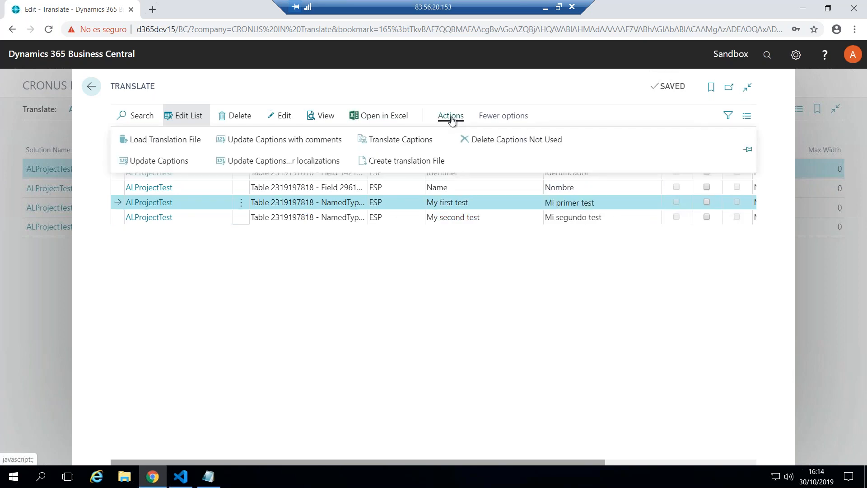
click(409, 161)
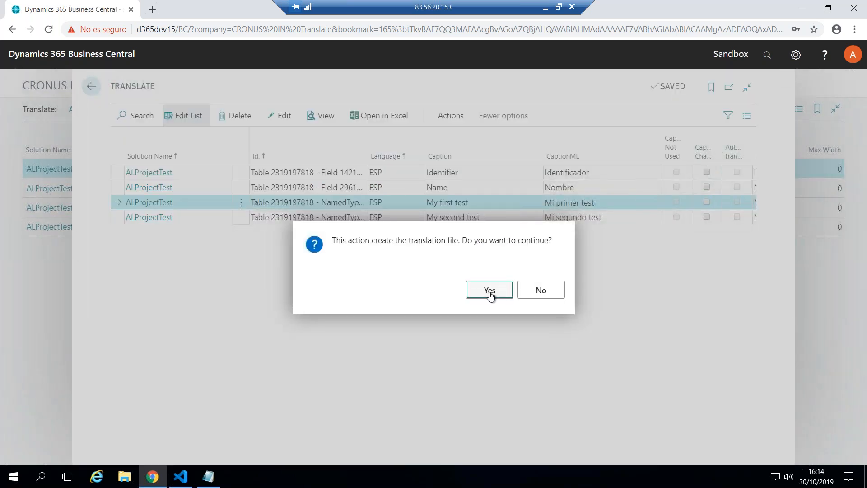
click(489, 292)
click(431, 136)
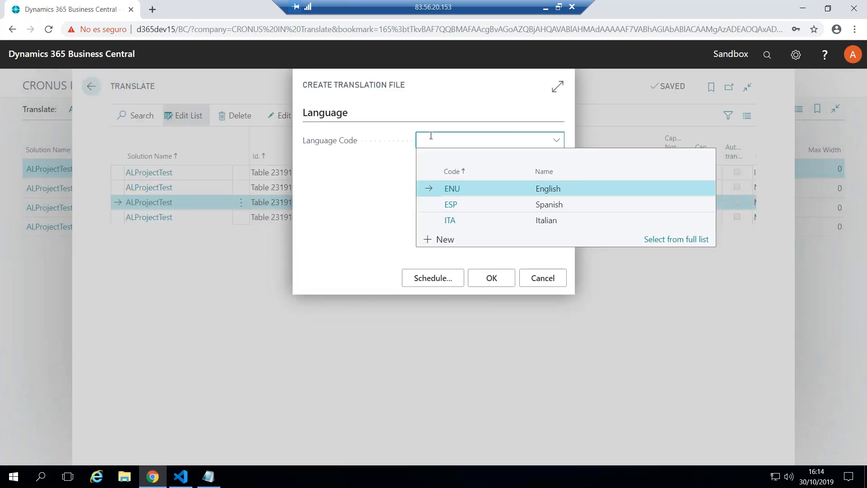
text(ESP)
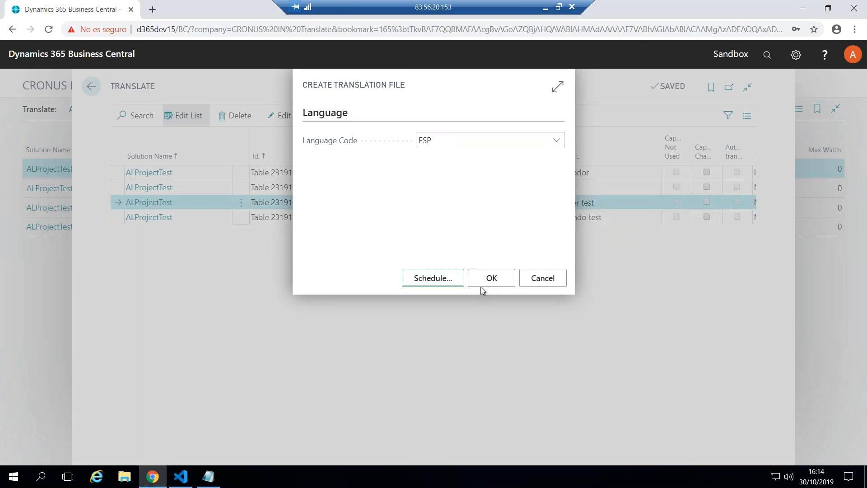
click(483, 280)
Import ALProjectTest.g.xlf as the base file for the translation file creation
click(484, 121)
click(418, 207)
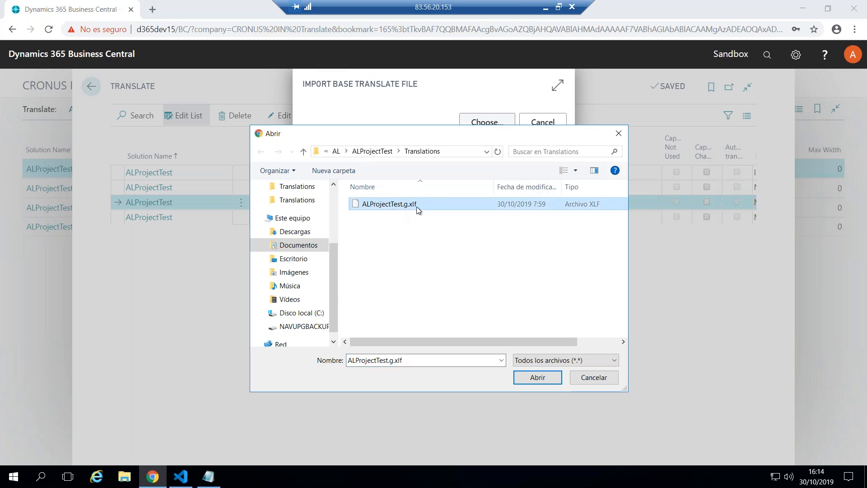
click(530, 380)
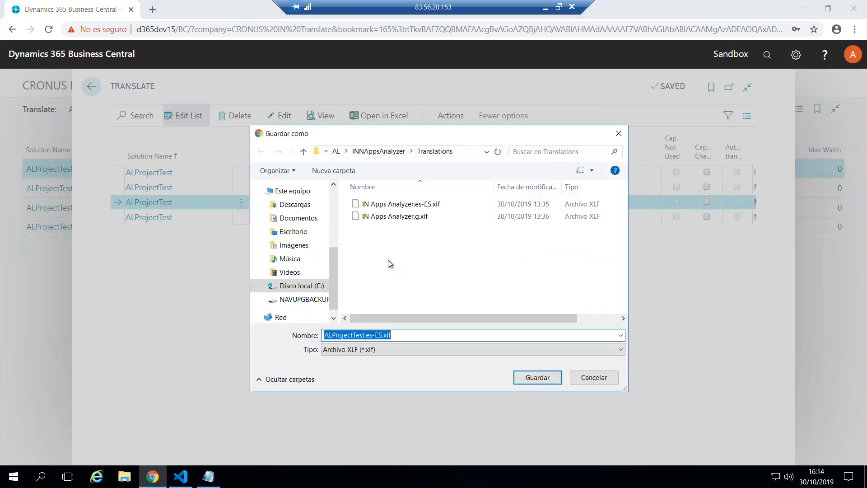
Save the generated file as ALProjectTest.es-ES.xlf in the Documents > AL > ALProjectTest > Translations folder
drag(332, 276, 294, 219)
click(295, 236)
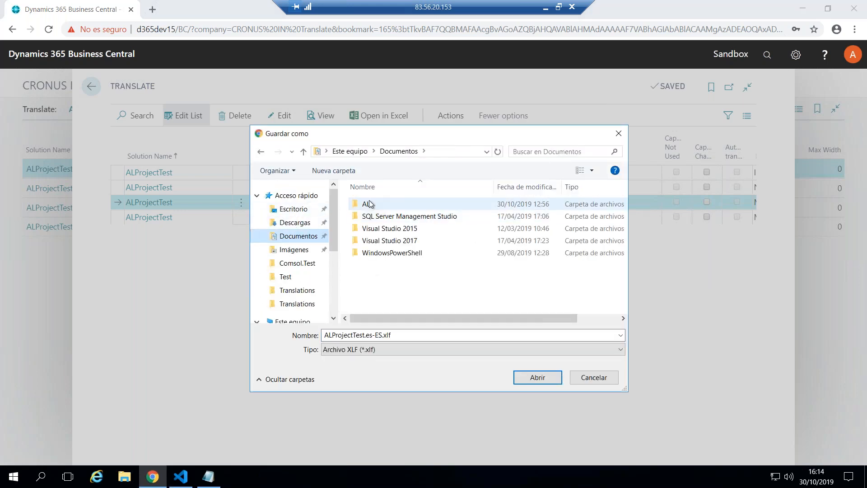
double_click(375, 204)
scroll(384, 239, down, 17)
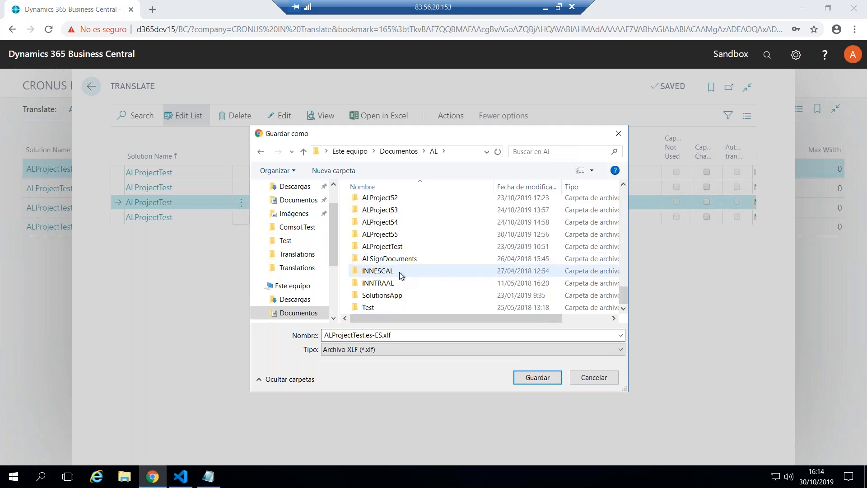
double_click(400, 251)
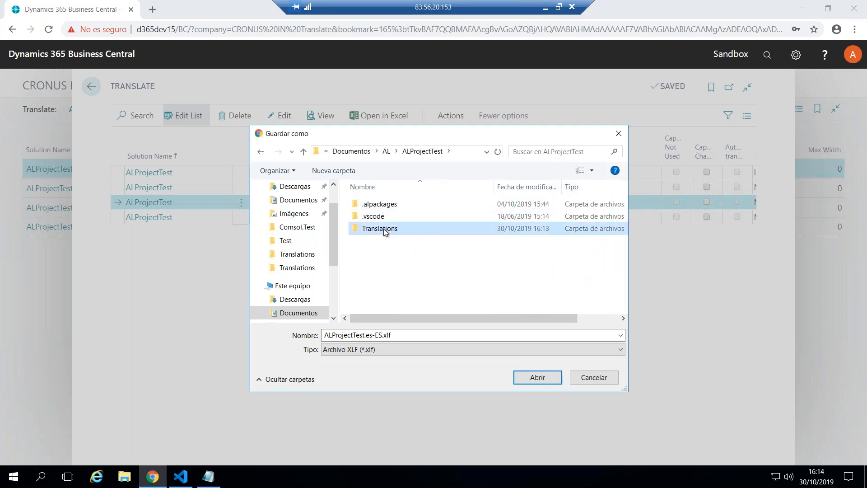
double_click(386, 228)
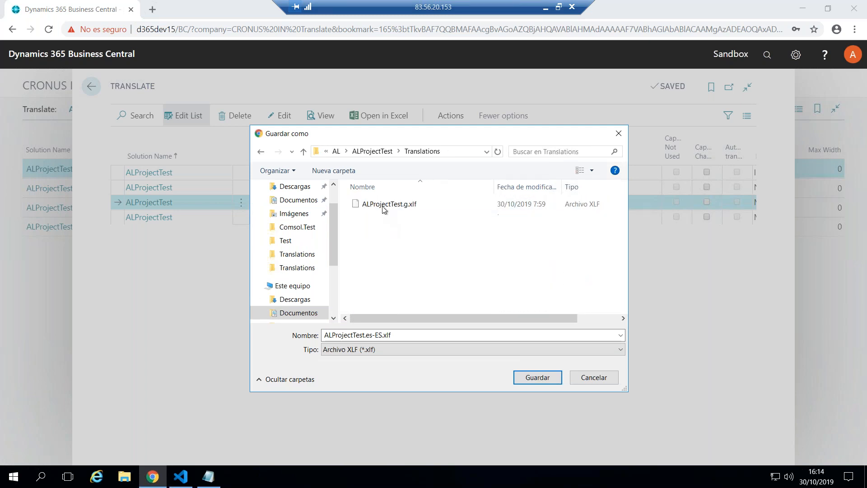
double_click(377, 335)
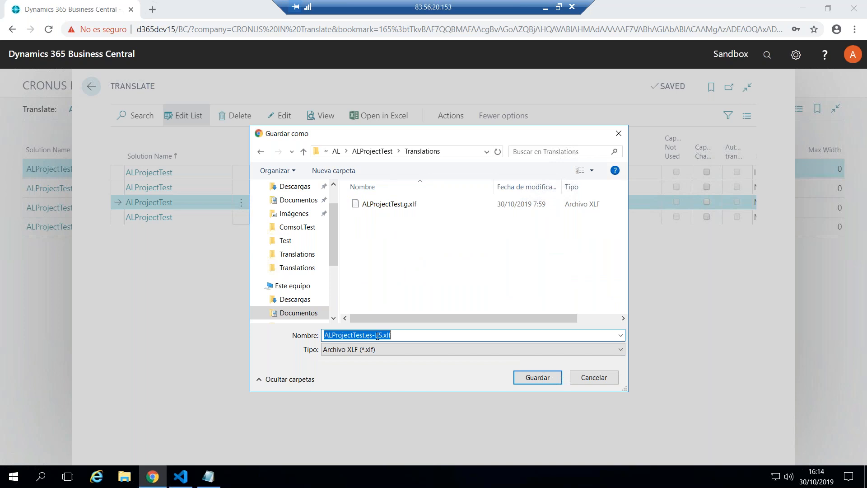
click(534, 376)
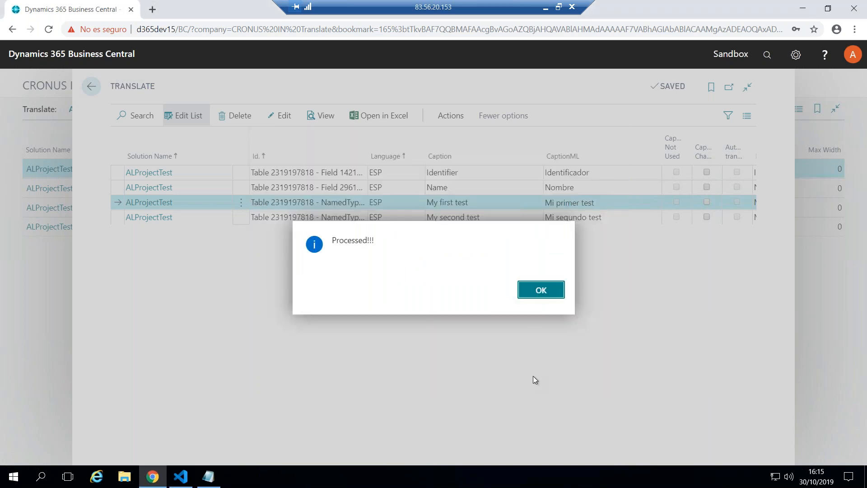
click(539, 283)
Switch to Visual Studio Code and expand the project's Translations folder to look for the generated file
click(181, 476)
click(57, 120)
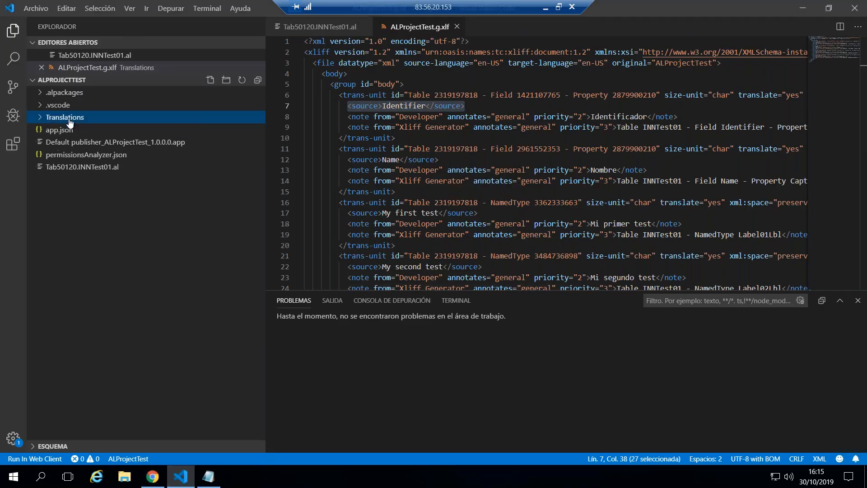
click(38, 120)
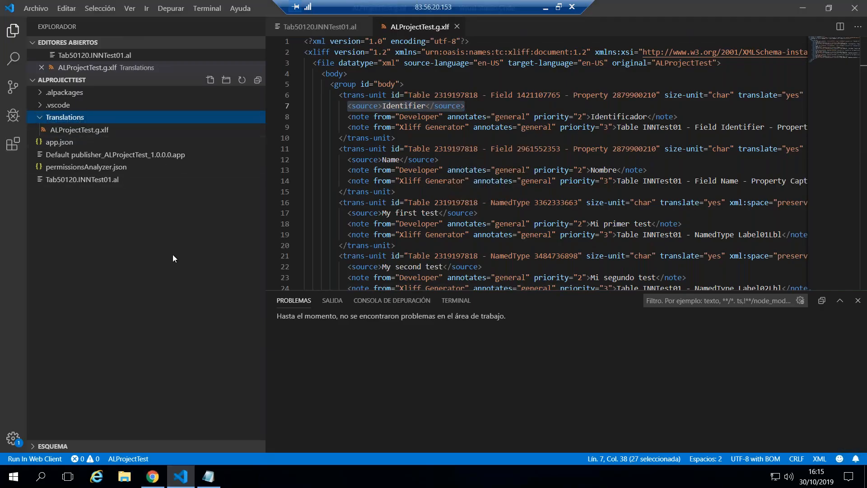
click(439, 158)
Switch back to Chrome and locate the downloaded ALProjectTest.es-ES.xlf in its folder in File Explorer
key(alt+Tab)
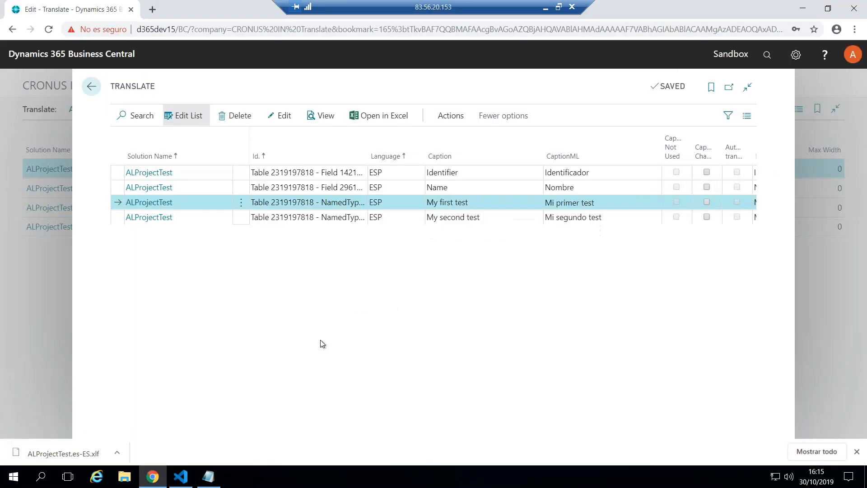
right_click(80, 456)
click(104, 427)
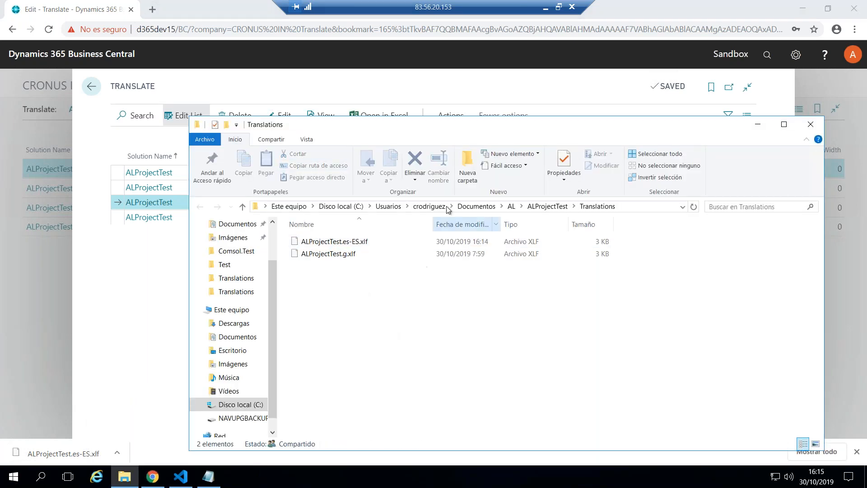
click(350, 243)
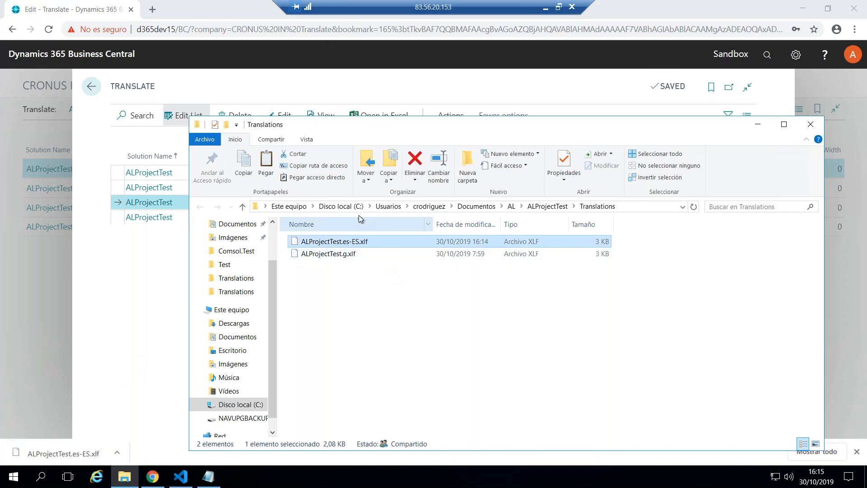
Switch to Visual Studio Code and open the folder Documents > AL > ALProjectTest
click(183, 478)
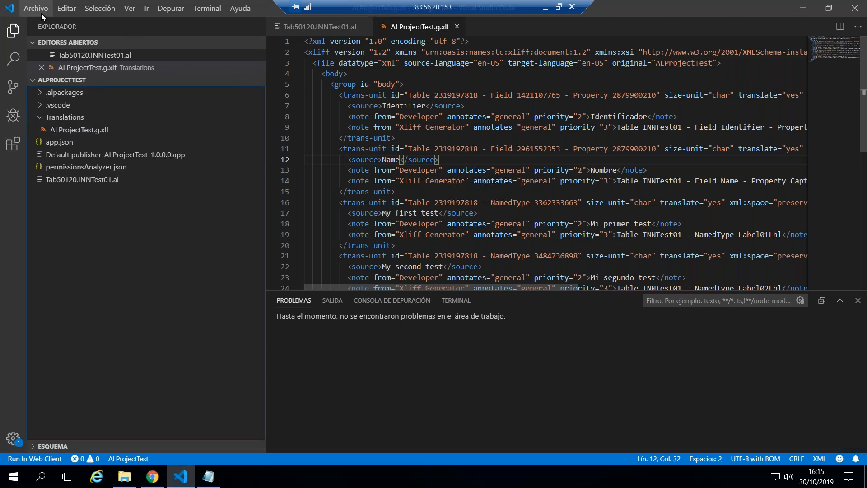
click(42, 13)
click(62, 76)
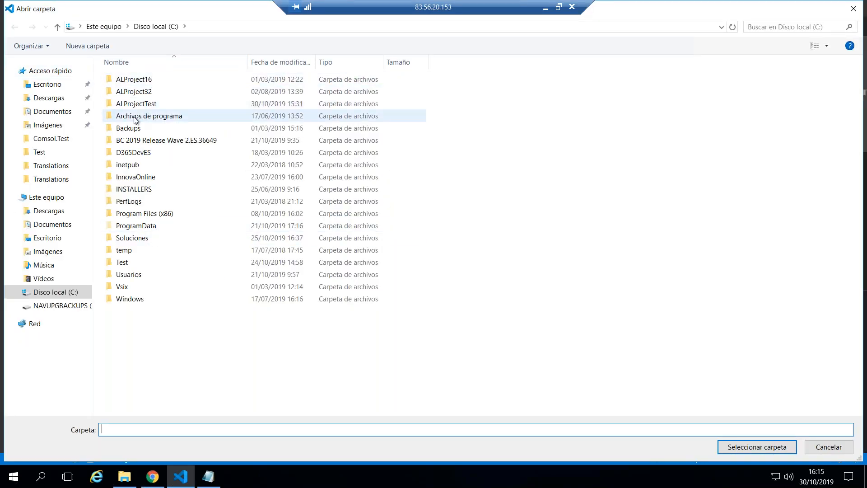
click(64, 293)
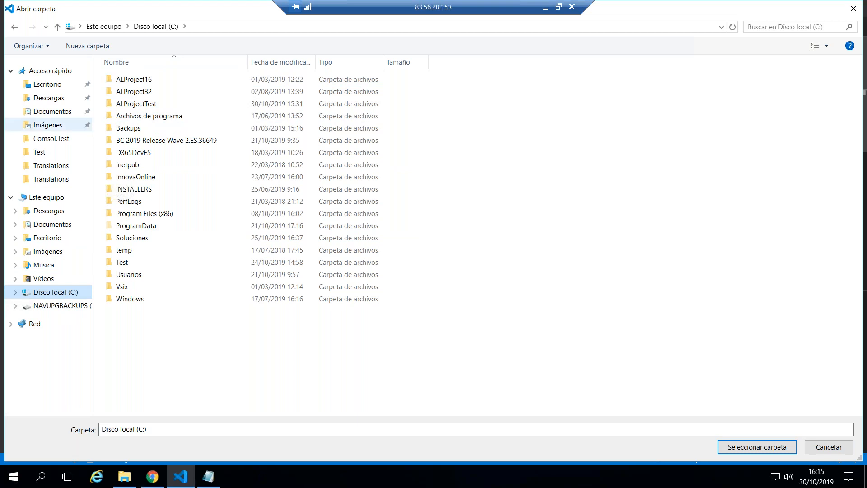
click(56, 112)
click(126, 81)
double_click(126, 80)
scroll(149, 356, down, 11)
click(156, 350)
double_click(156, 350)
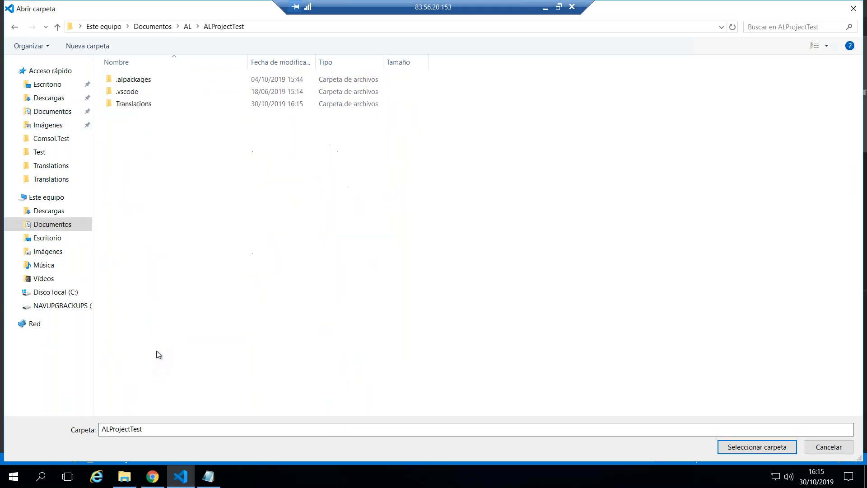
click(757, 446)
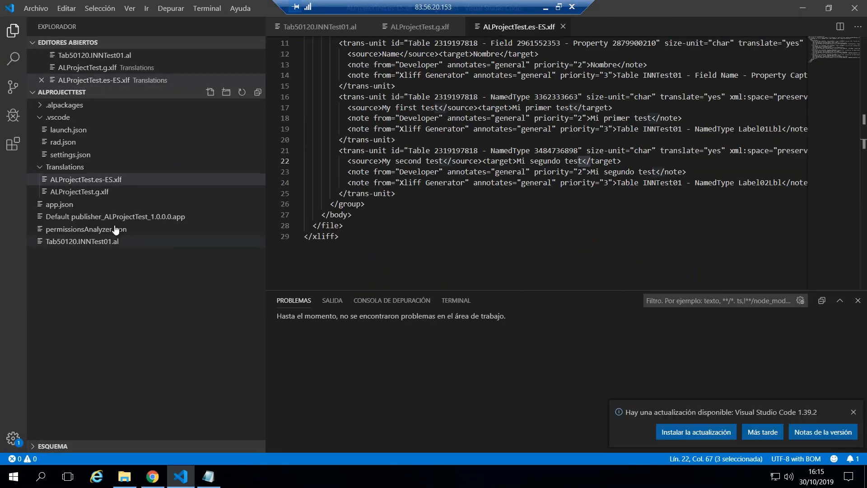
Examine the target-language attribute and the target text for Identifier in ALProjectTest.es-ES.xlf
scroll(458, 155, up, 4)
drag(508, 63, 607, 64)
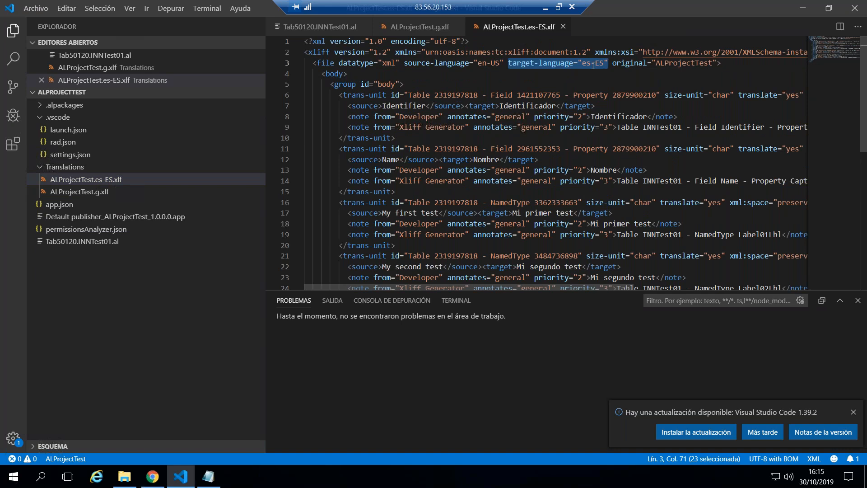
drag(464, 107, 597, 105)
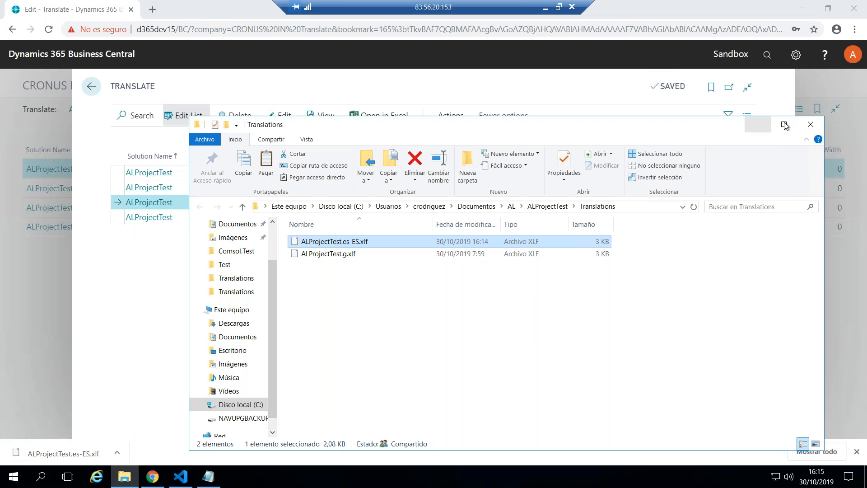
Switch to Chrome and delete all the ALProjectTest caption lines from the Translate list
click(810, 124)
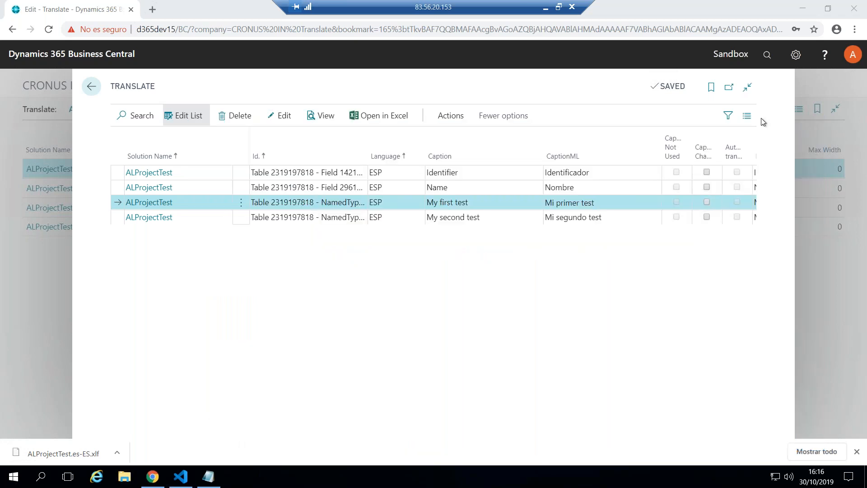
click(242, 173)
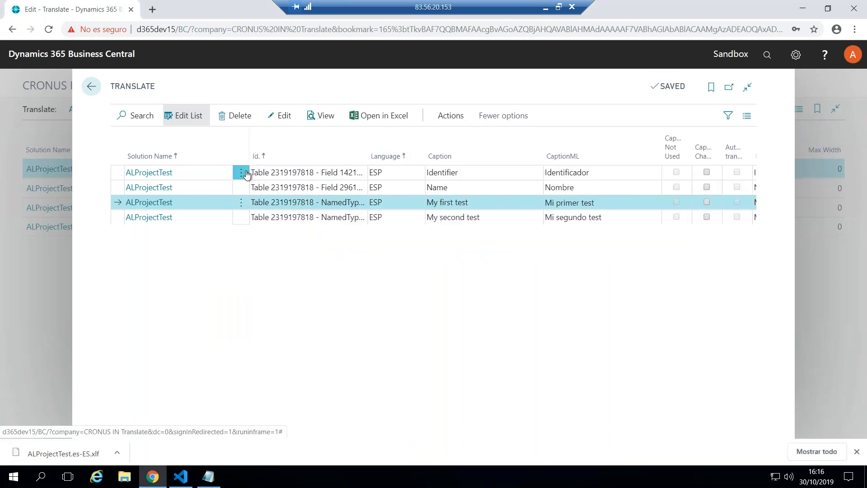
click(220, 260)
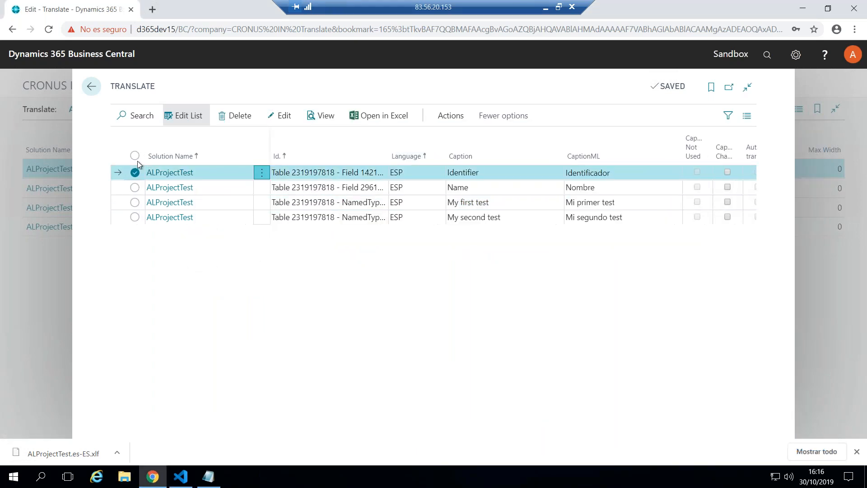
click(135, 155)
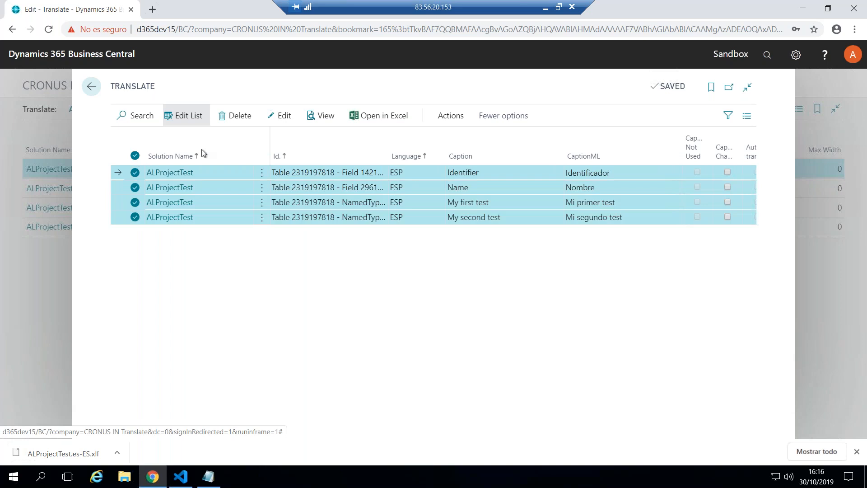
click(233, 118)
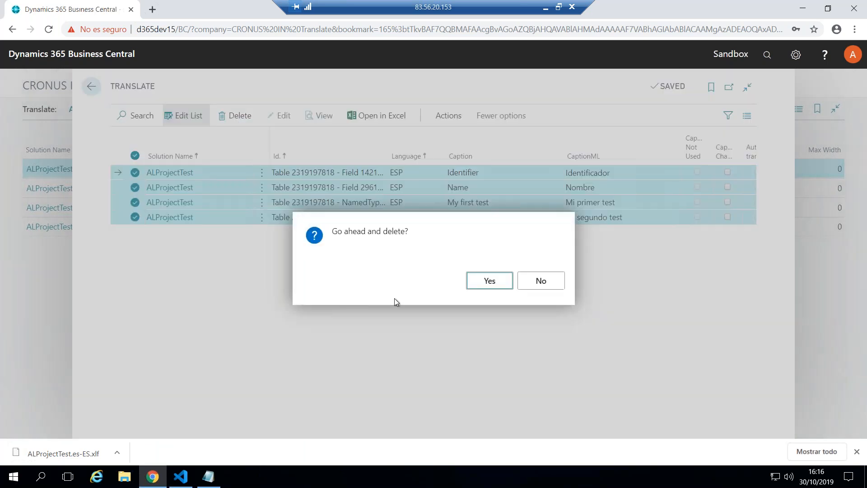
click(477, 283)
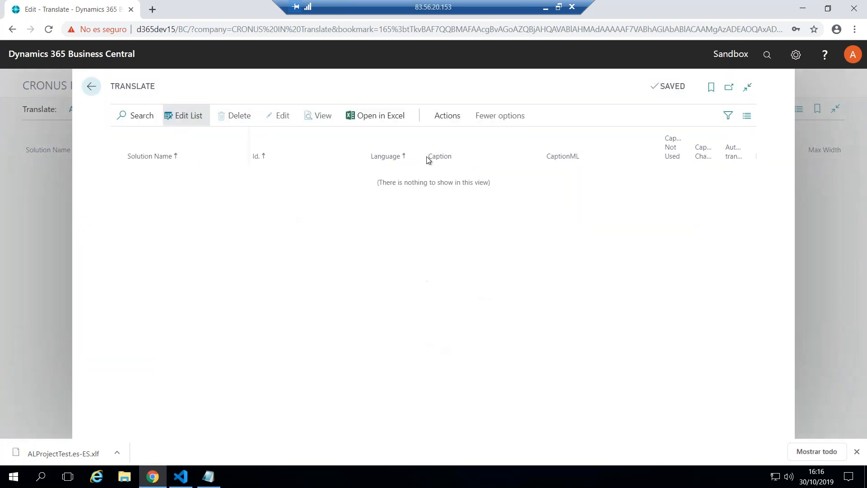
Load the translation file ALProjectTest.es-ES.xlf into the Translate list with language code ESP
click(448, 119)
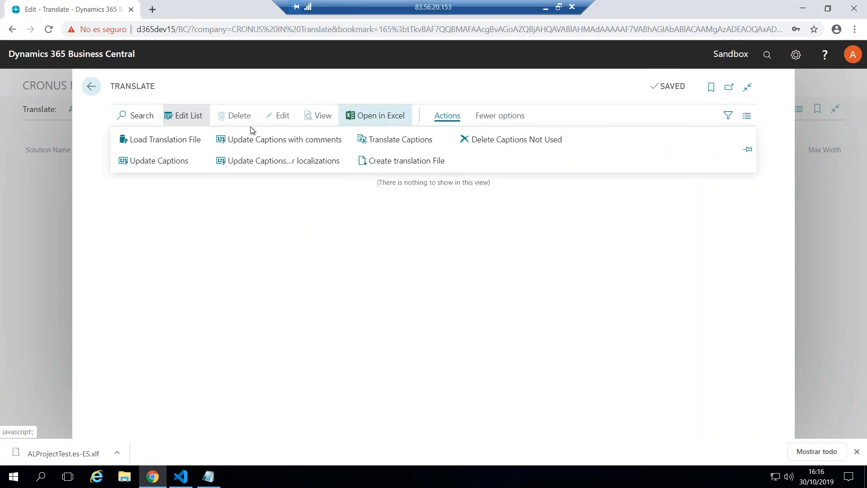
click(166, 140)
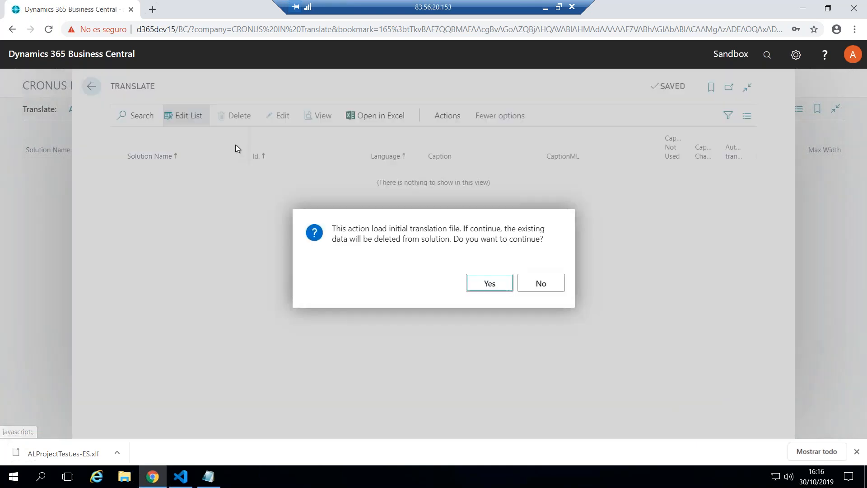
click(489, 284)
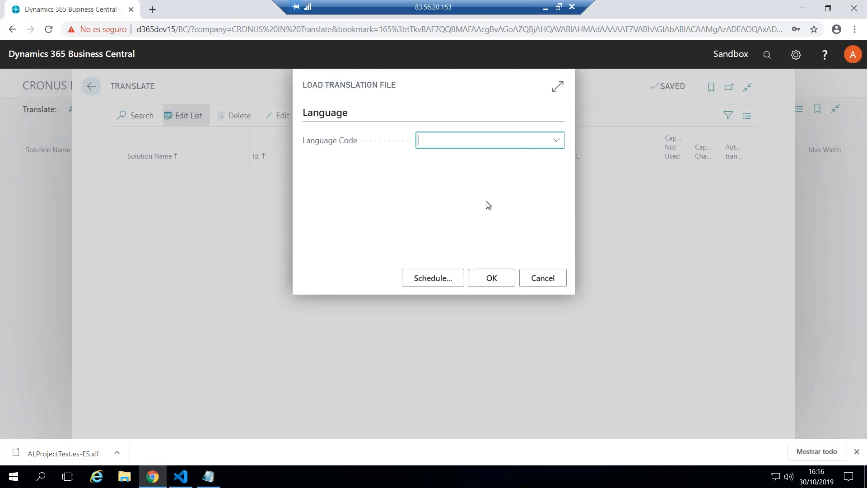
click(480, 142)
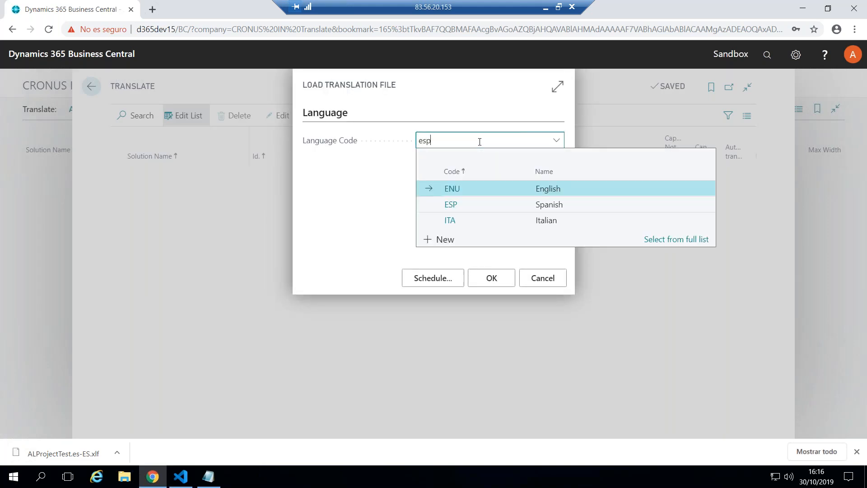
key(Tab)
click(491, 279)
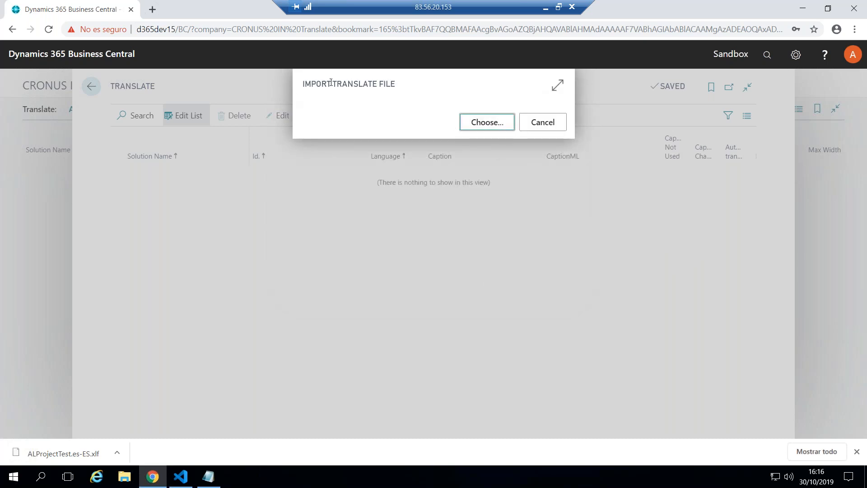
click(477, 128)
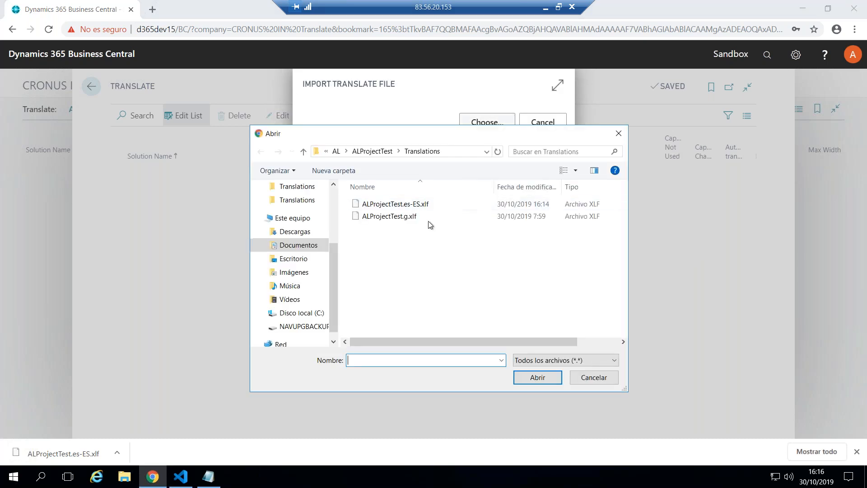
click(400, 206)
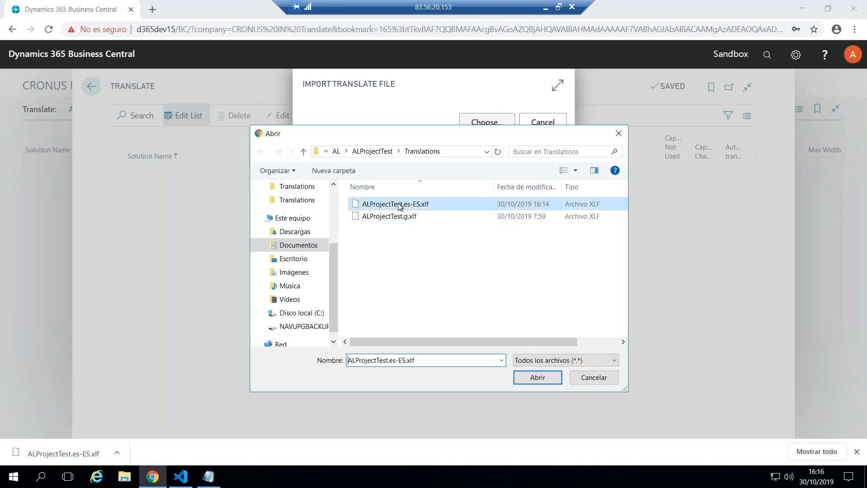
click(536, 375)
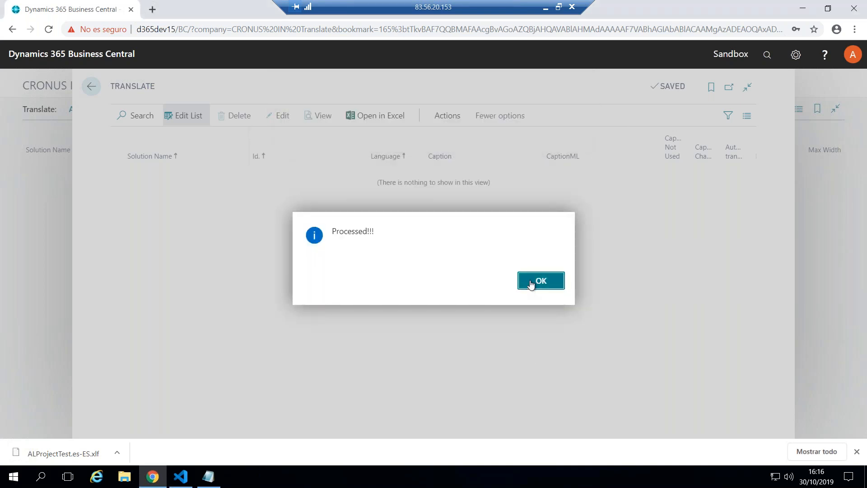
click(540, 280)
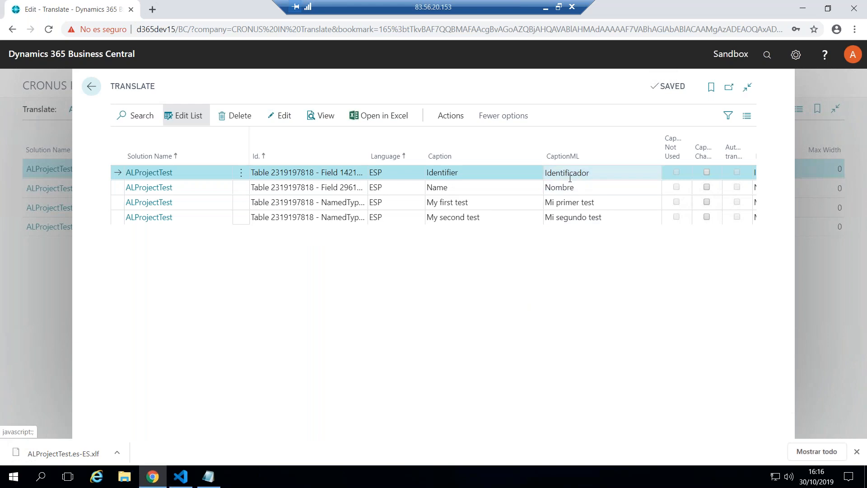
click(604, 204)
click(623, 204)
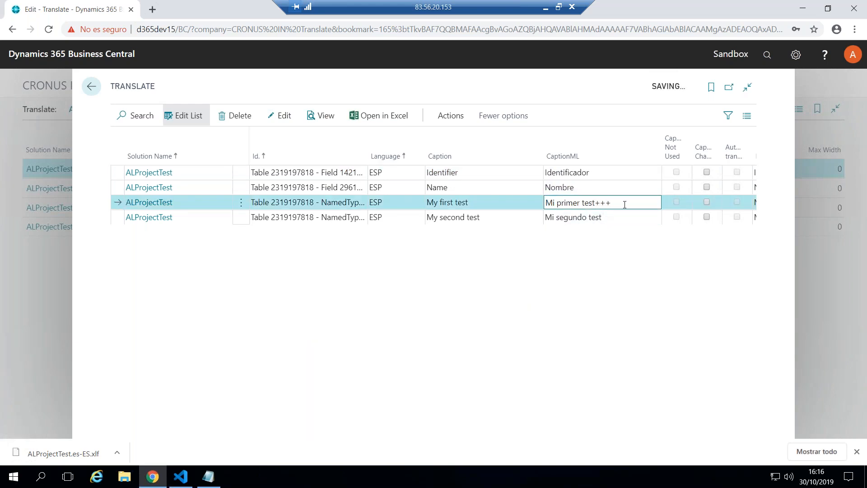
key(BackSpace)
key(BackSpace)
key(BackSpace)
click(605, 217)
click(618, 218)
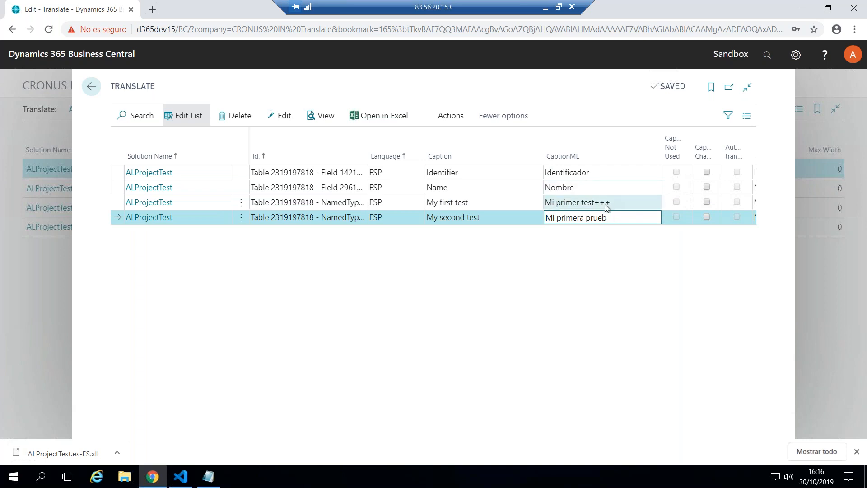
Set the CaptionML of "My first test" to "Mi primera prueba" and of "My second test" to "Mi segunda prueba"
click(606, 202)
text(Mi)
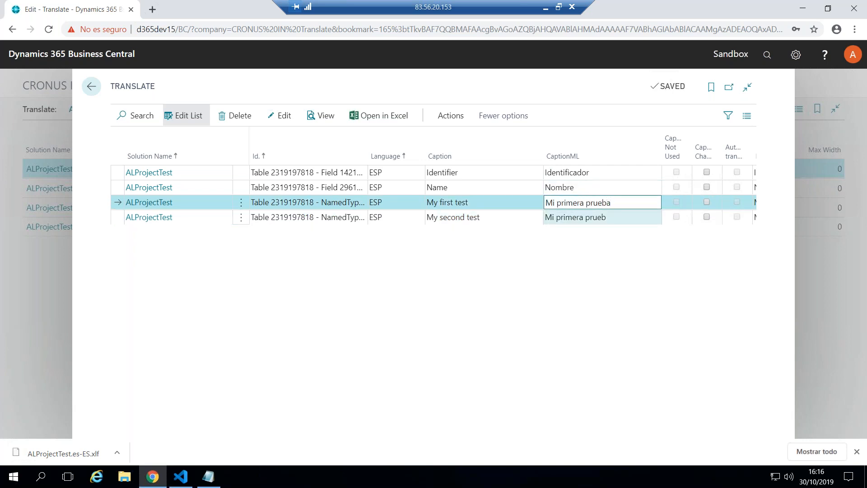
click(606, 218)
text(Mi segund)
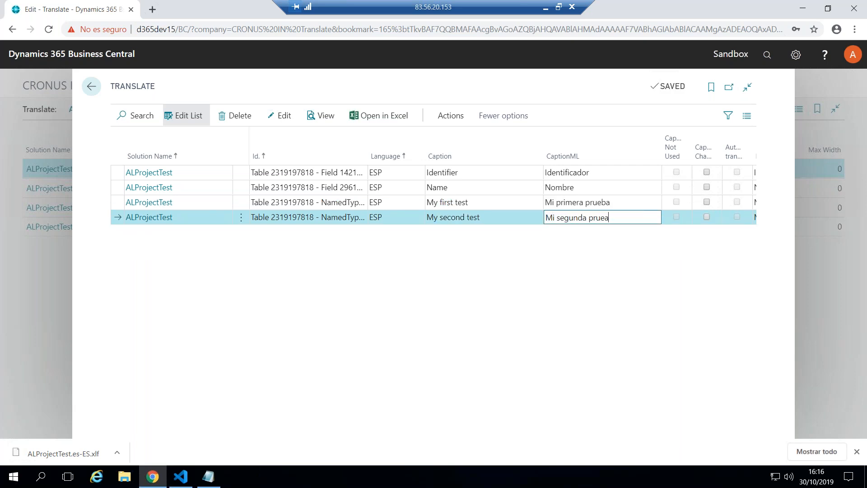
Create the translation file for language code ESP, using ALProjectTest.g.xlf as the base translate file
click(451, 116)
click(393, 162)
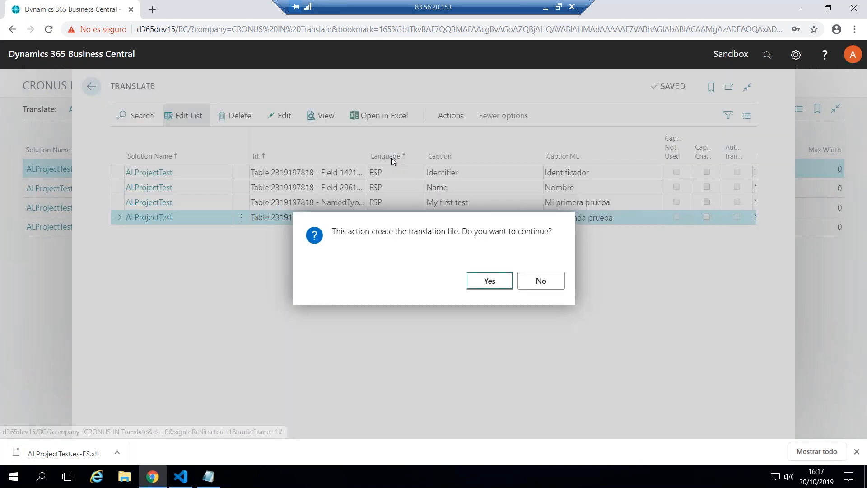
click(489, 281)
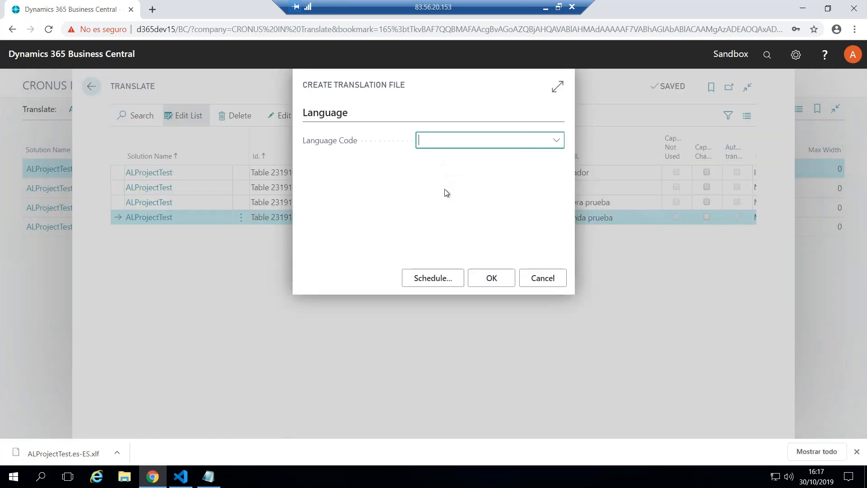
key(Tab)
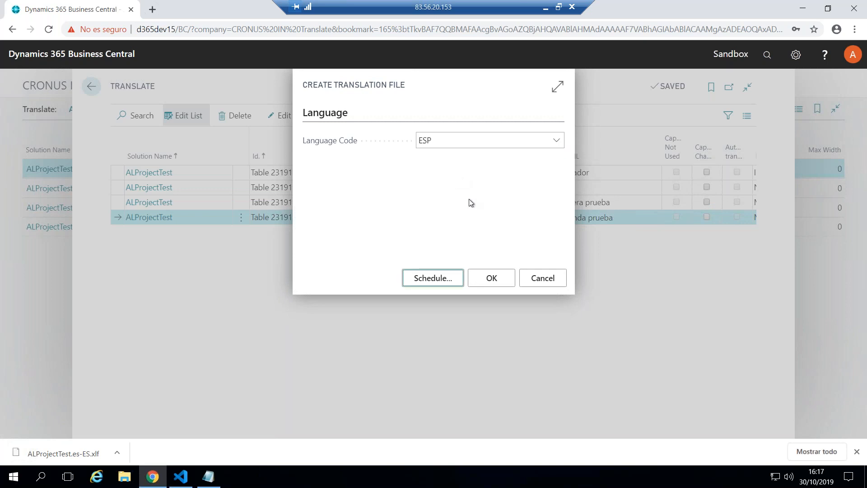
click(491, 278)
click(491, 121)
click(383, 217)
click(537, 378)
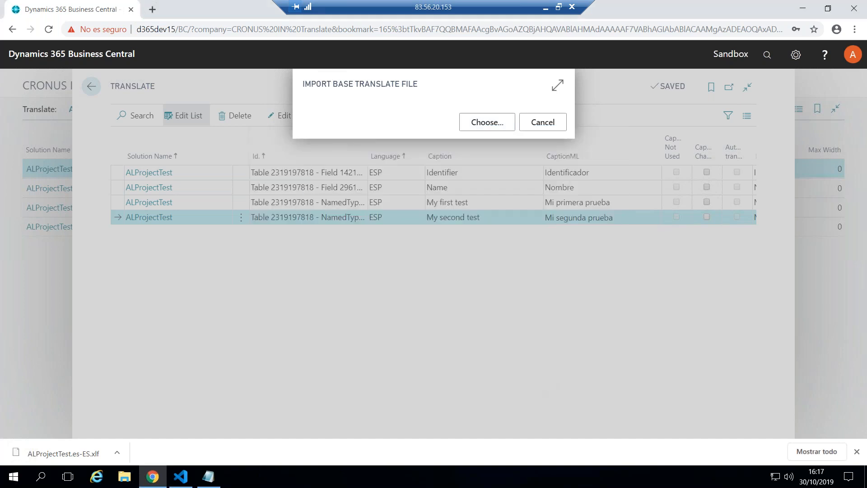
Save the generated file as ALProjectTest.es-ES.xlf in the Translations folder, replacing the existing file
click(540, 281)
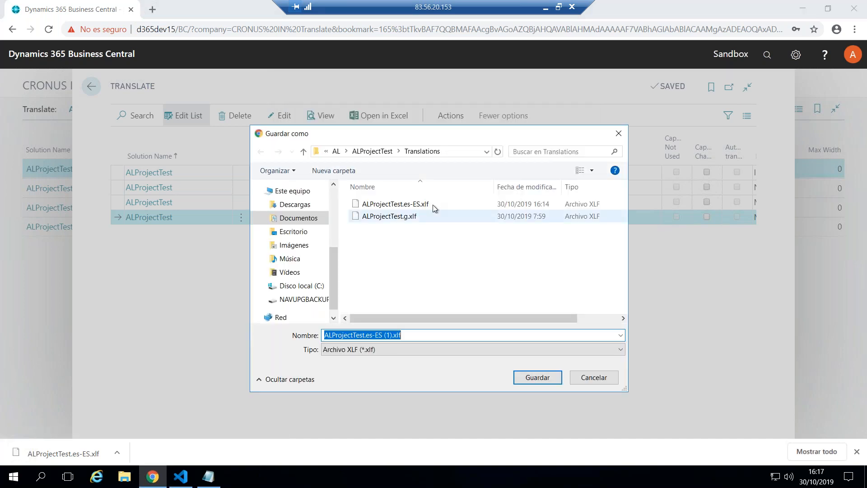
click(409, 207)
click(541, 379)
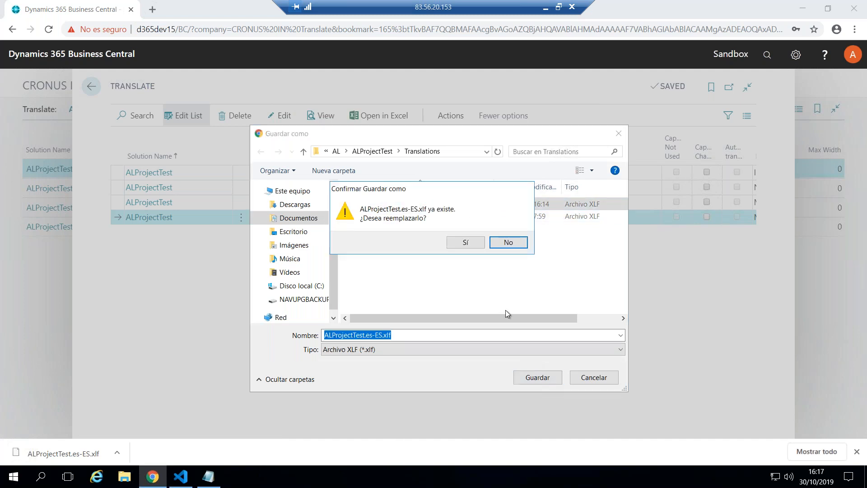
click(465, 242)
click(539, 281)
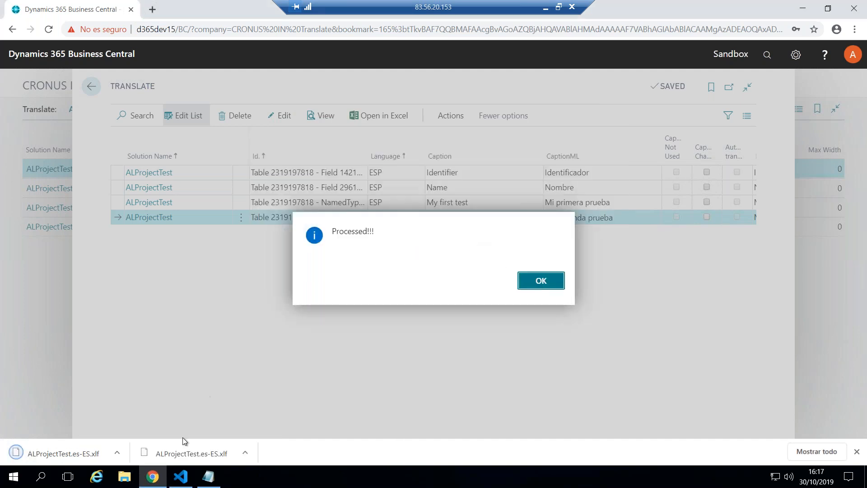
Switch to Visual Studio Code and check the target texts of "My first test" and "My second test" in ALProjectTest.es-ES.xlf
click(180, 476)
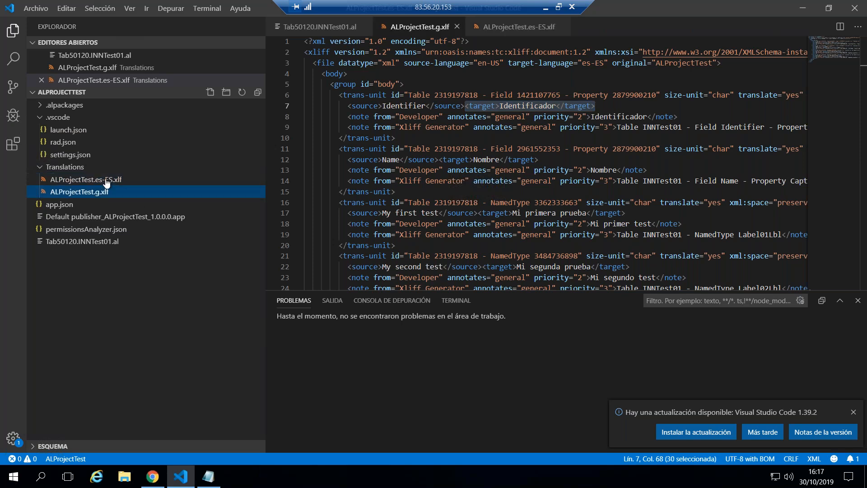
click(107, 183)
scroll(519, 212, down, 3)
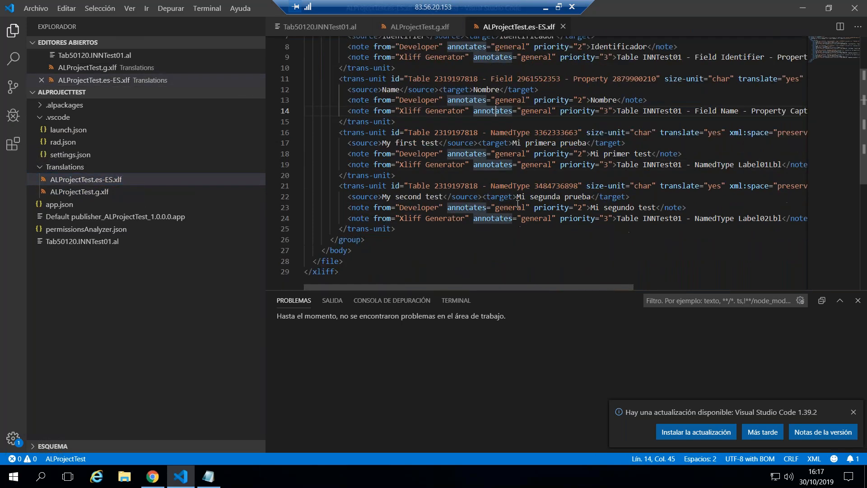
drag(517, 197, 592, 197)
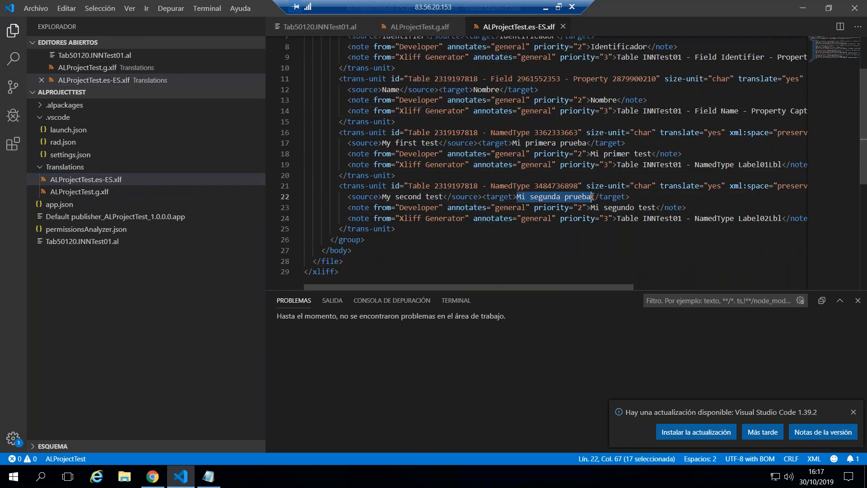
drag(478, 143, 626, 142)
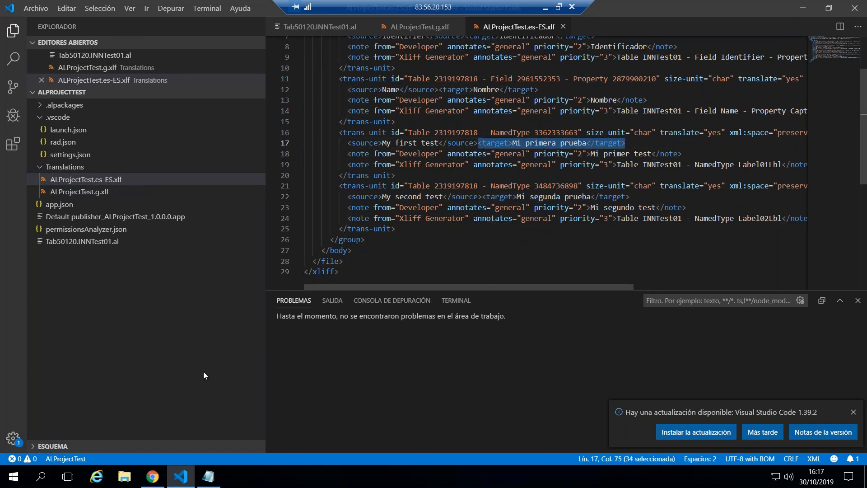
Switch to Business Central and run Update Captions on the Translate list for language code ITA
click(158, 482)
click(453, 119)
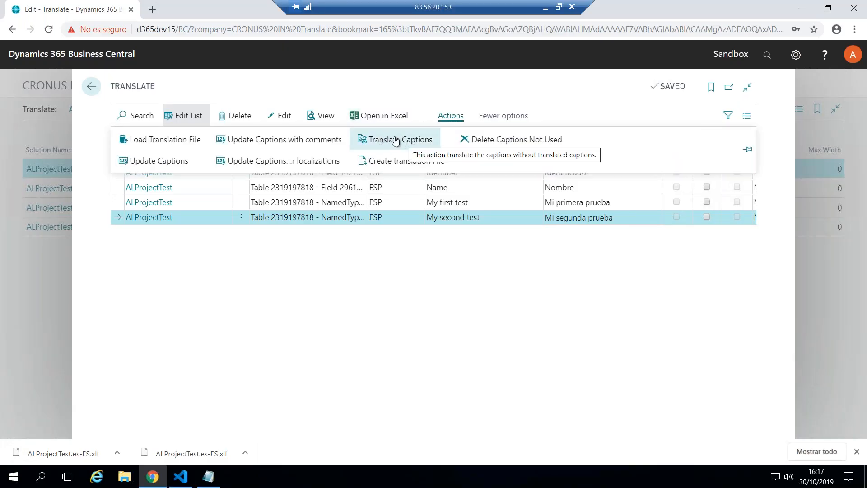
click(426, 322)
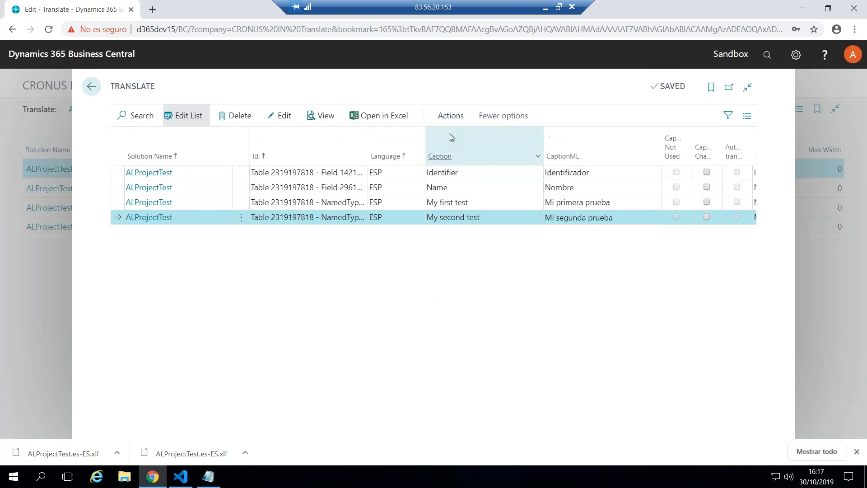
click(450, 116)
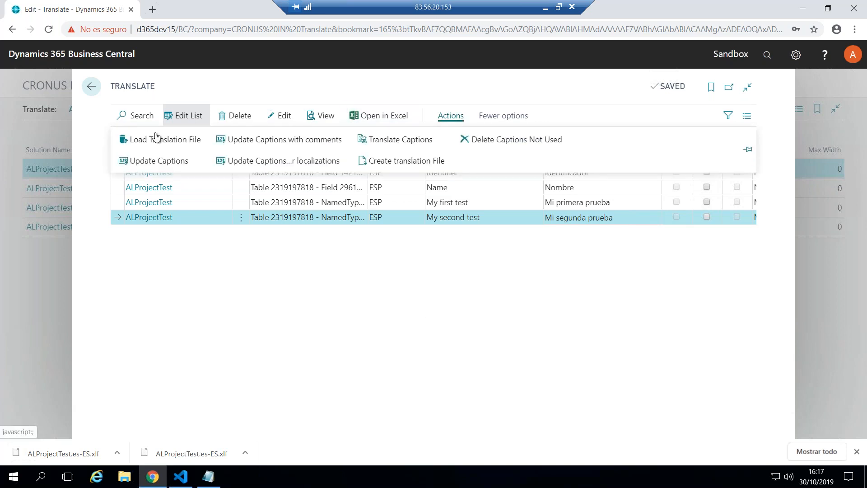
click(156, 162)
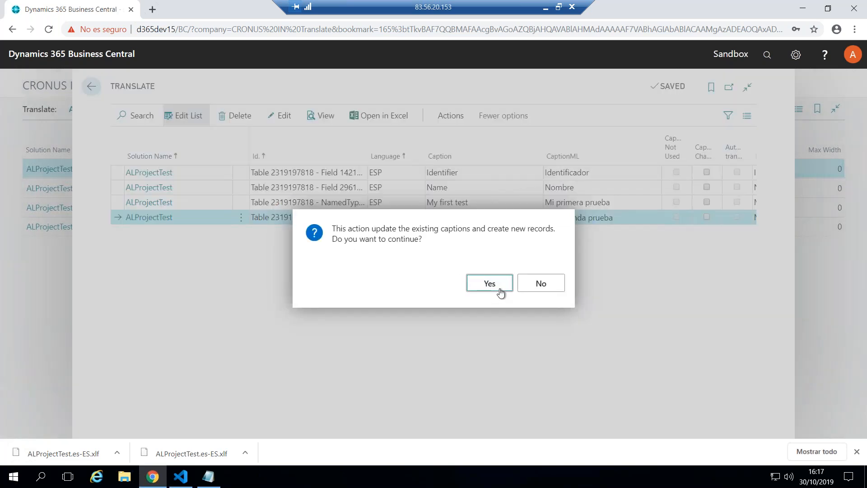
click(494, 287)
text(ITA)
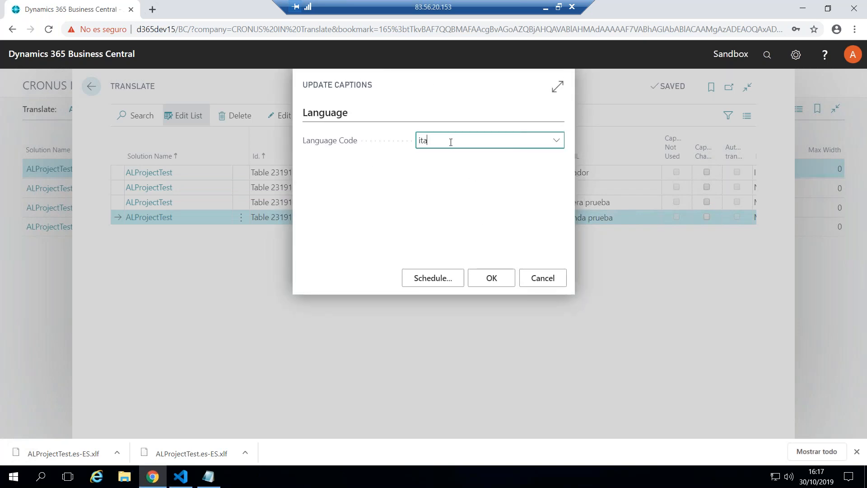
key(Tab)
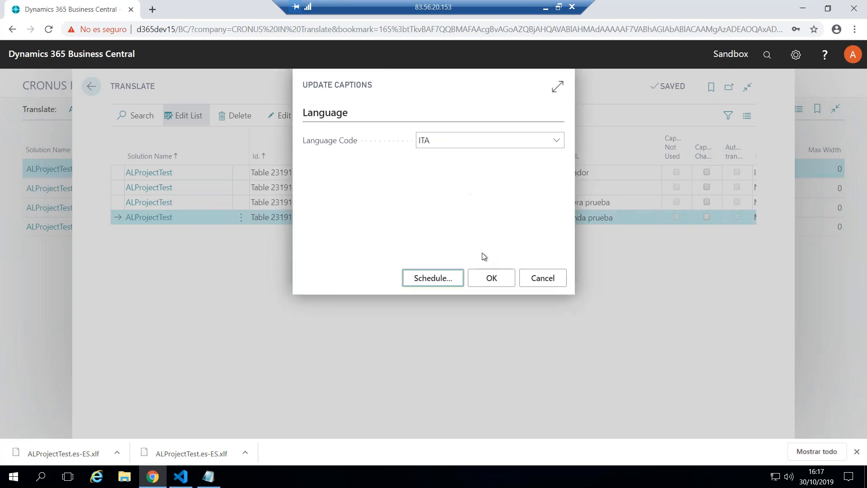
click(492, 279)
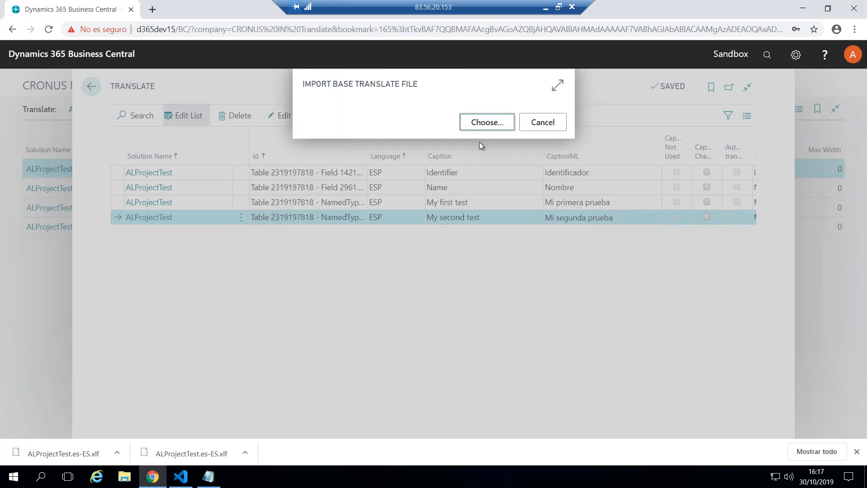
Import ALProjectTest.g.xlf as the base translate file and check the CaptionML cells of the new ITA lines
click(483, 123)
click(381, 219)
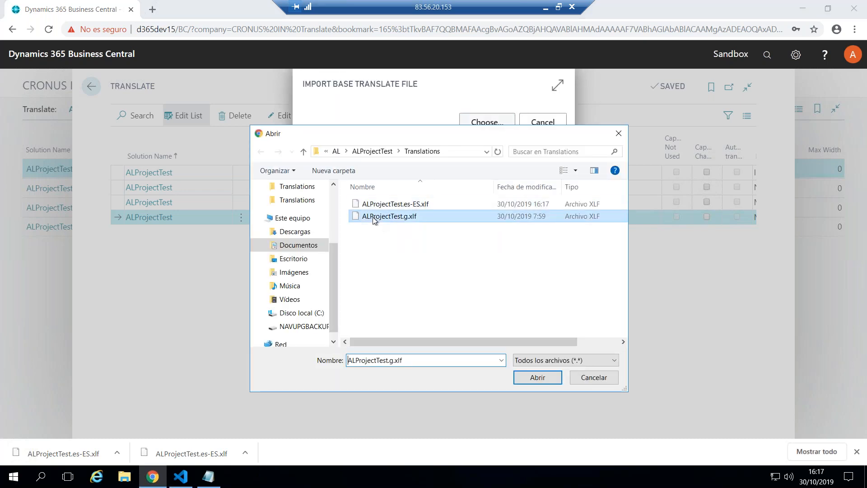
click(523, 377)
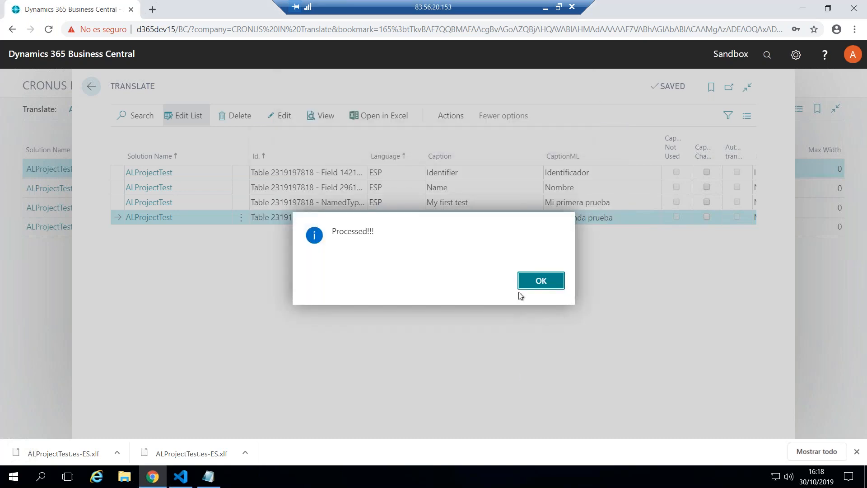
click(542, 286)
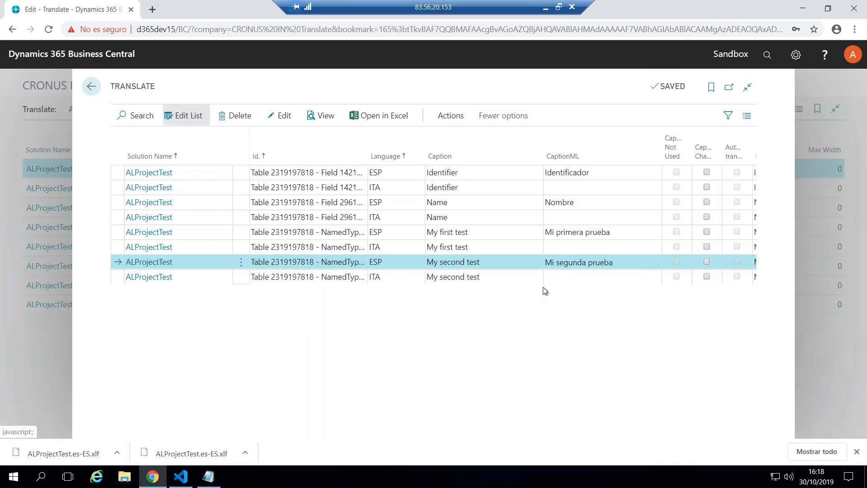
click(587, 188)
click(572, 216)
click(569, 245)
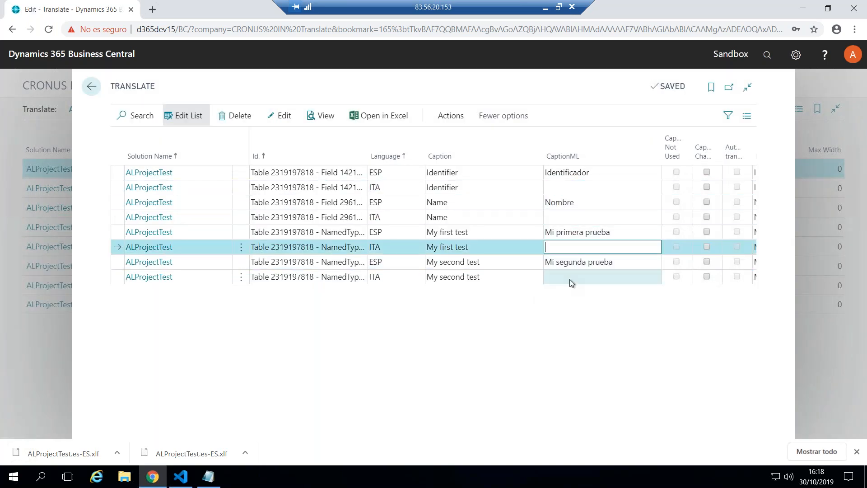
click(570, 278)
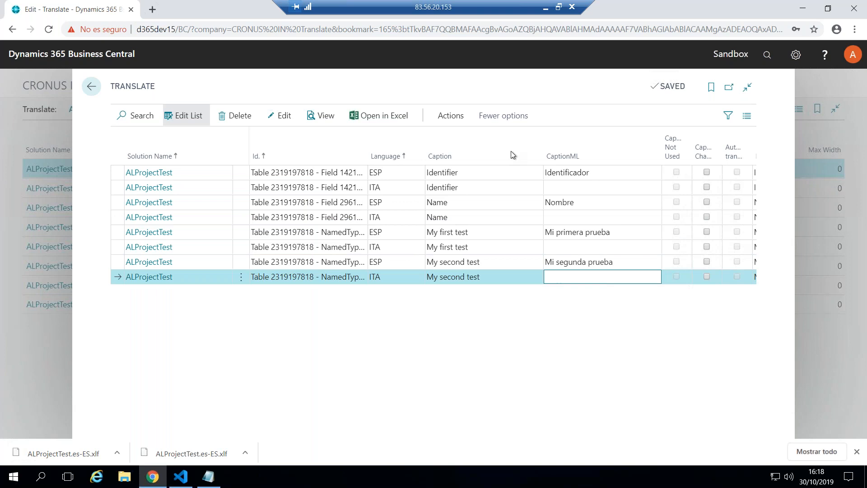
Translate the untranslated captions with Translate Captions for language code ITA and solution ALProjectTest
click(451, 117)
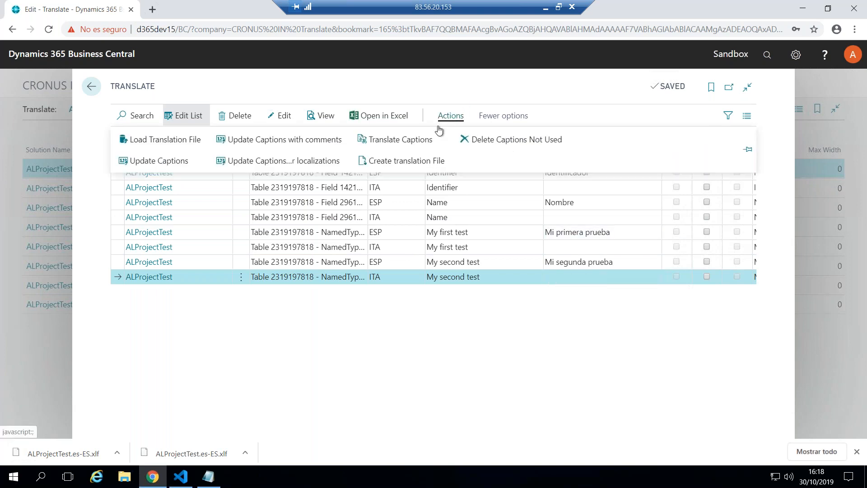
click(413, 141)
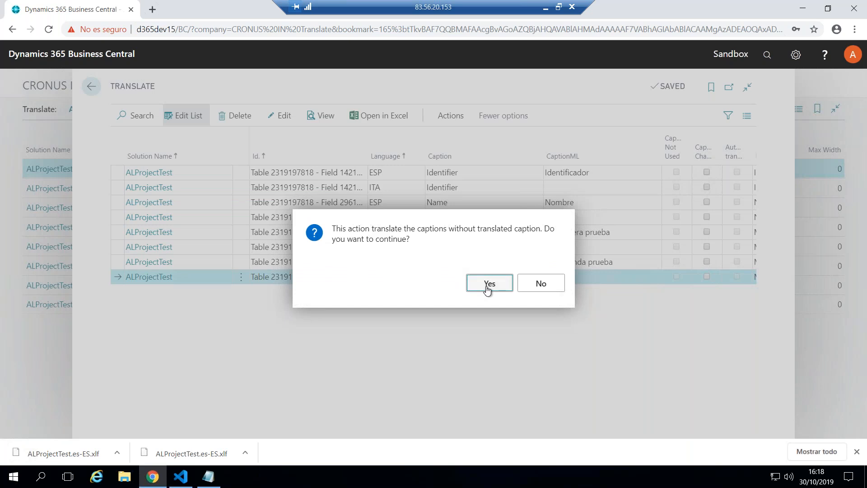
click(487, 283)
click(437, 140)
text(ita)
key(Tab)
text(alpr)
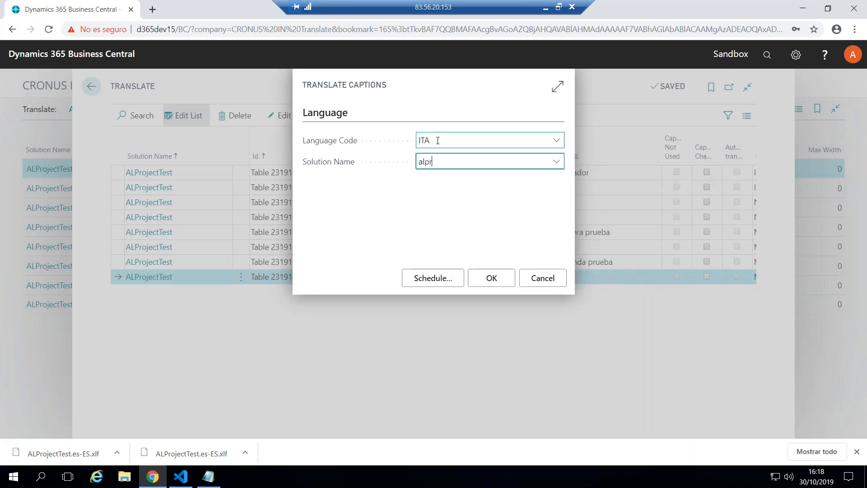
key(Tab)
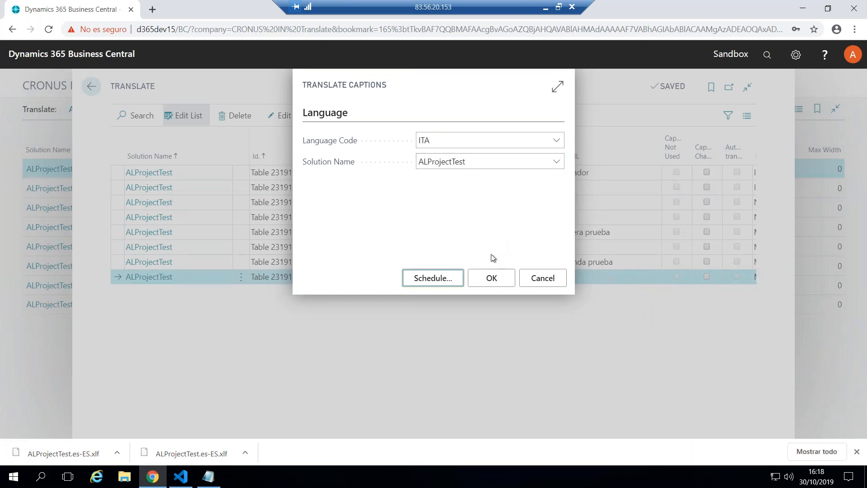
click(491, 277)
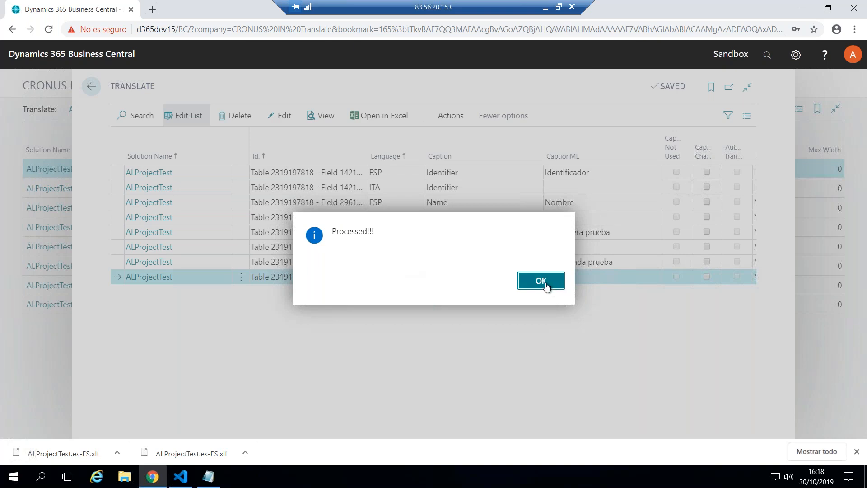
click(541, 281)
Review the translated CaptionML text of each of the four ITA lines
click(592, 189)
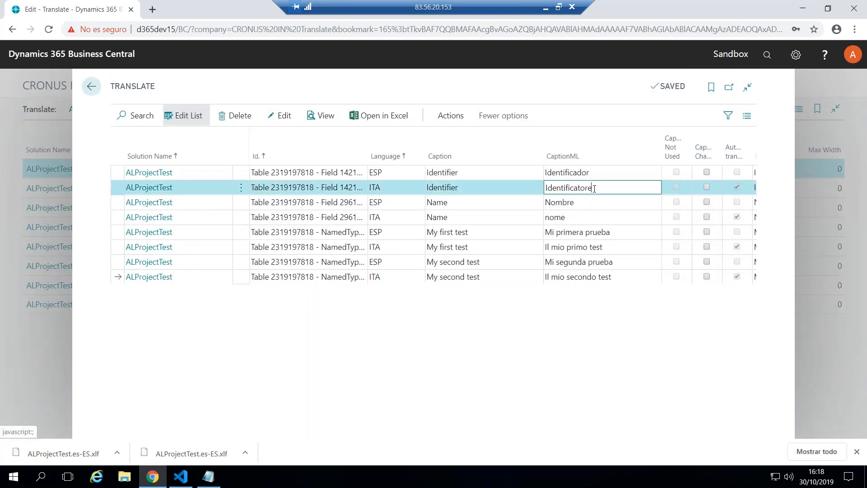
click(584, 219)
click(602, 248)
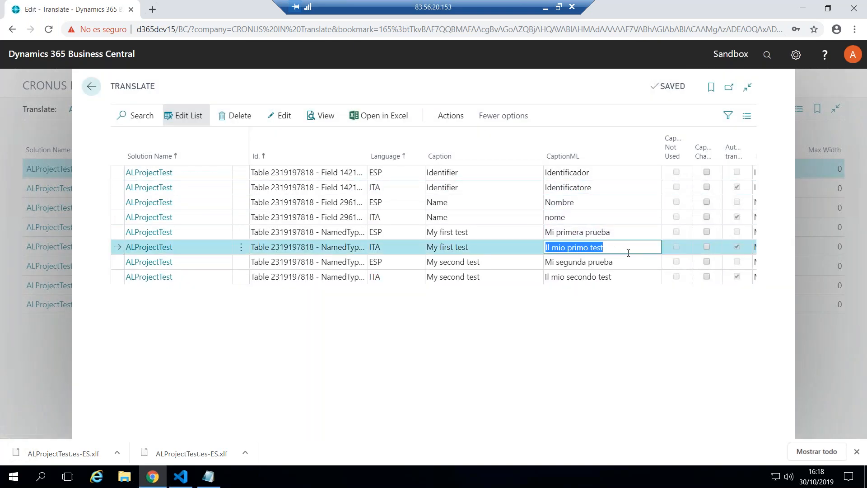
click(602, 277)
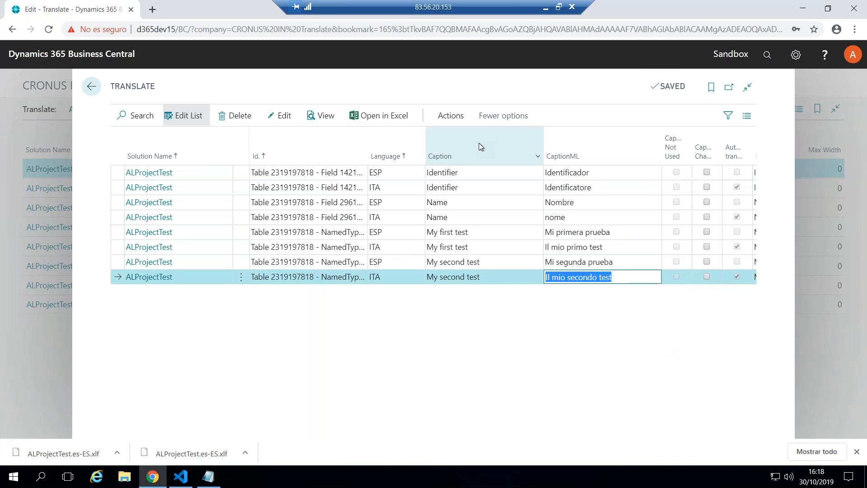
Start creating the translation file with language code ITA
click(452, 117)
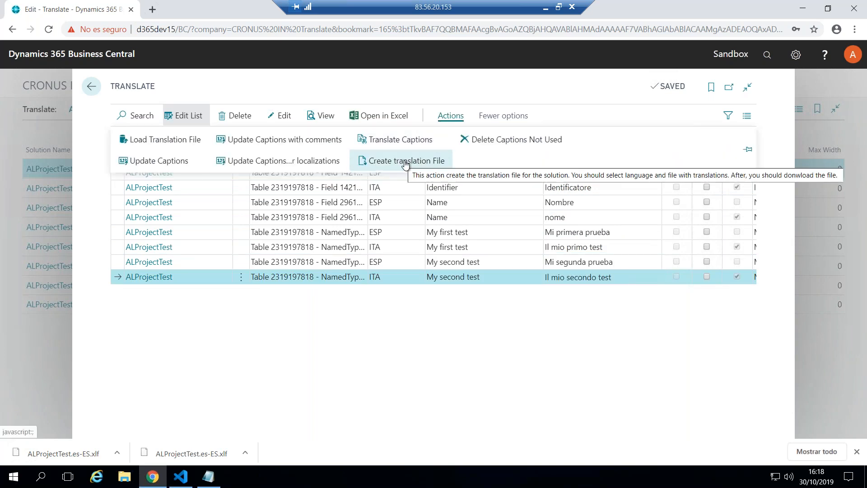
click(404, 160)
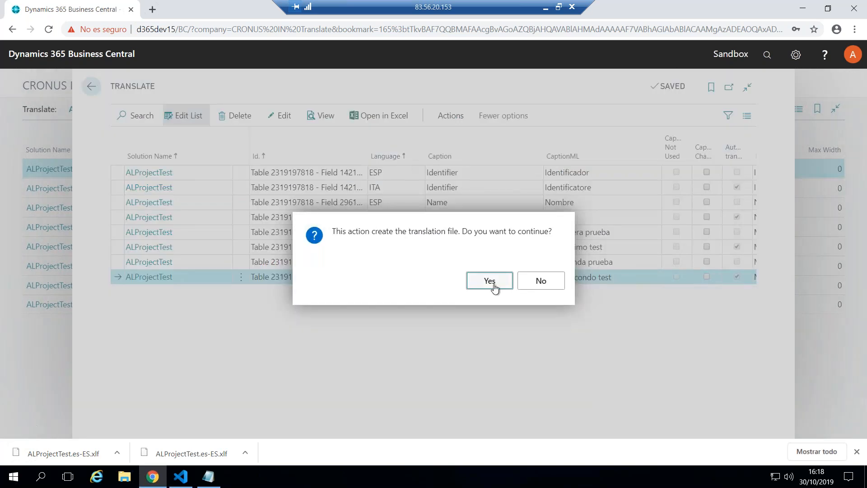
click(489, 280)
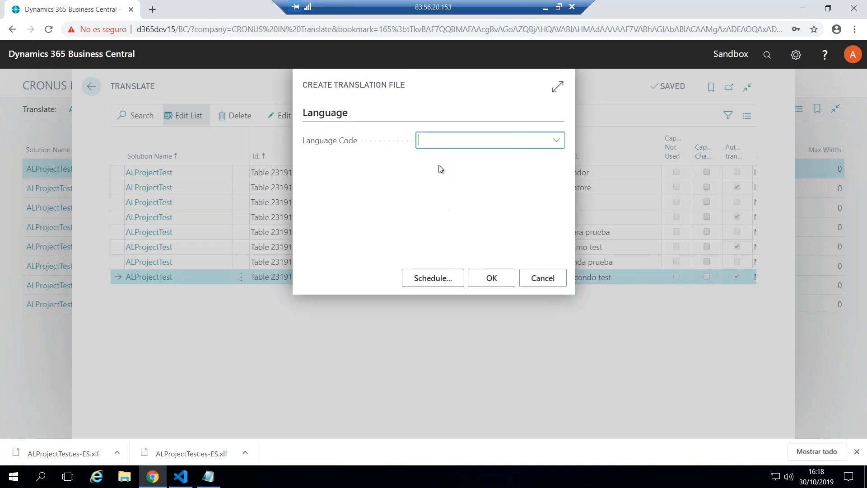
text(ita)
key(Tab)
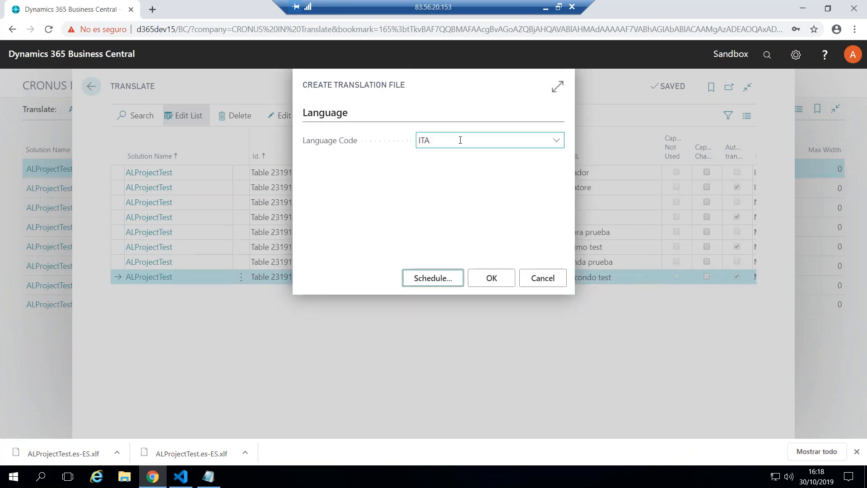
click(493, 283)
Use ALProjectTest.g.xlf as the base translate file and save the generated file as ALProjectTest.it-IT.xlf in the Translations folder
click(479, 128)
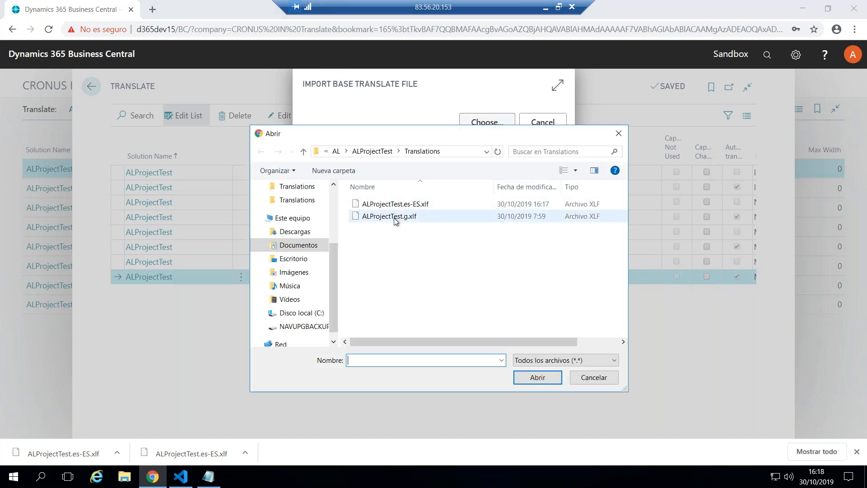
click(394, 217)
click(538, 377)
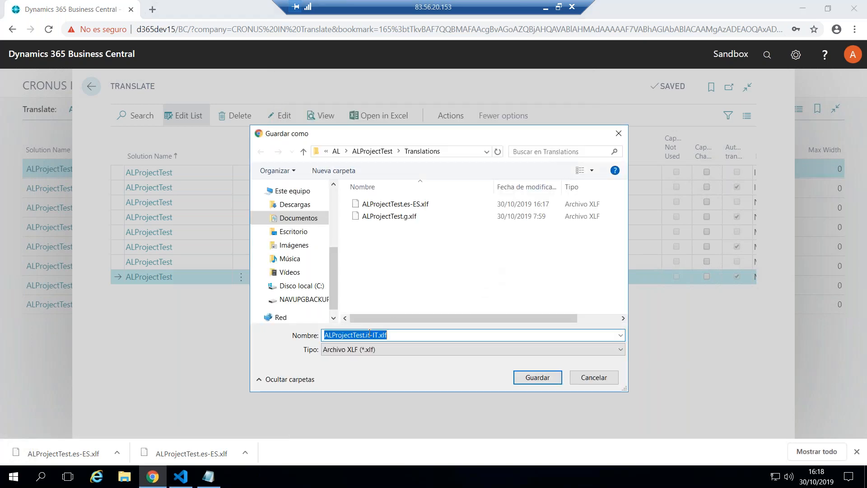
click(539, 377)
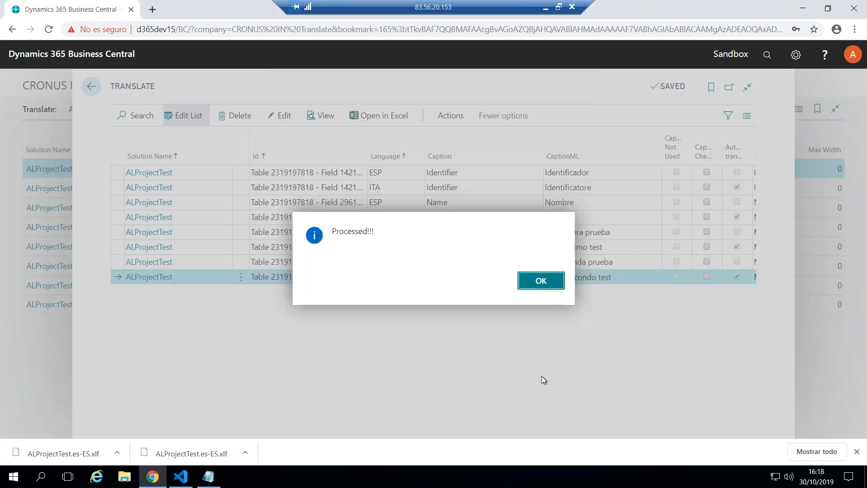
click(542, 281)
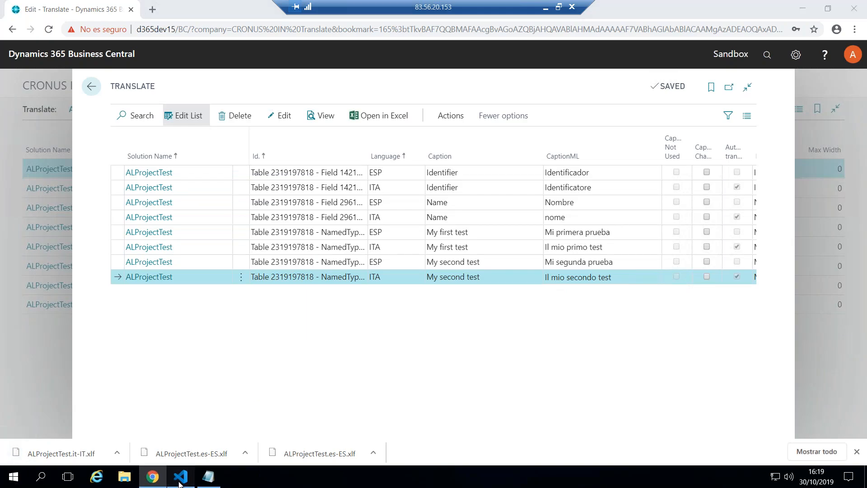
Switch to Visual Studio Code, open ALProjectTest.it-IT.xlf and check its target-language attribute and the target texts of Identifier and Name
click(180, 479)
click(95, 205)
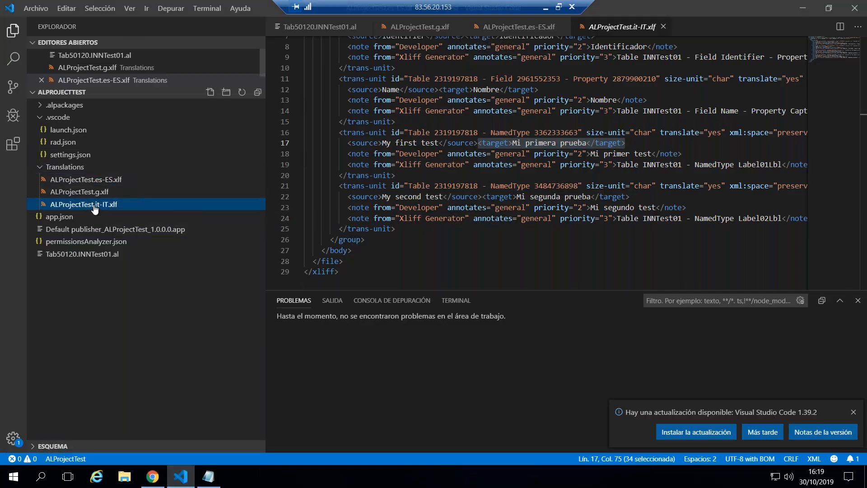
double_click(95, 207)
click(509, 63)
shift+click(604, 63)
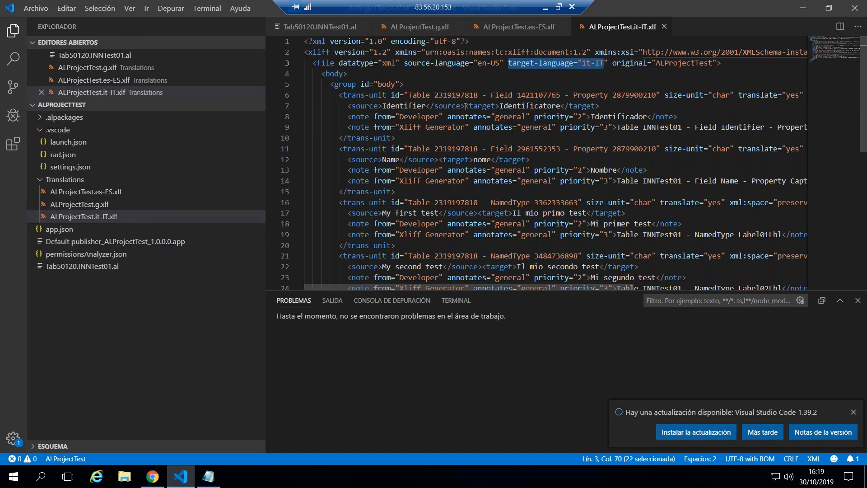
drag(465, 105, 614, 107)
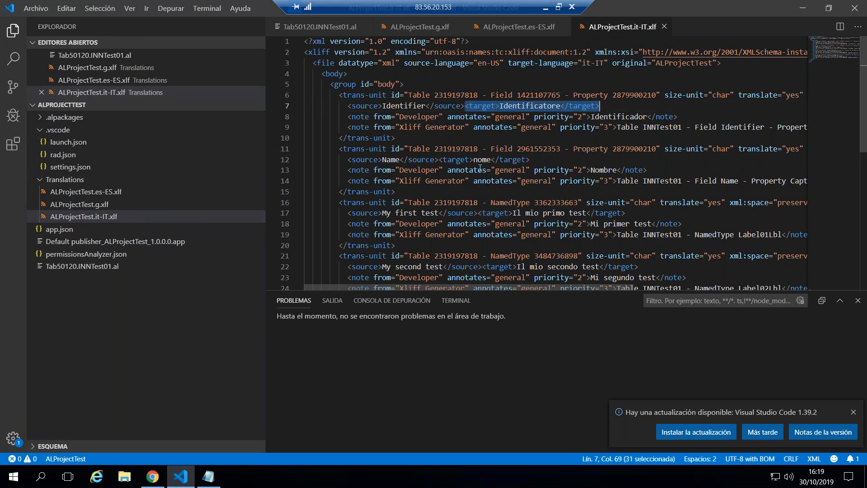
drag(439, 160, 530, 160)
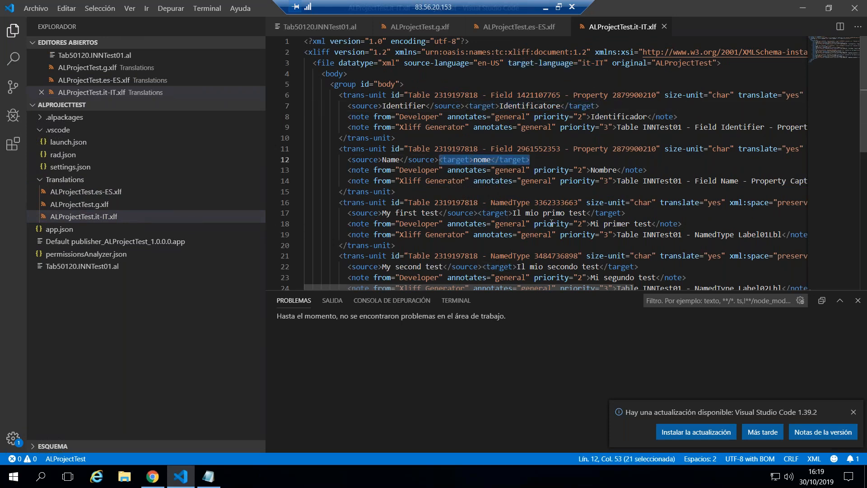
Switch back to Business Central and close the Translate pages to return to the CRONUS IN Translate home page
click(152, 477)
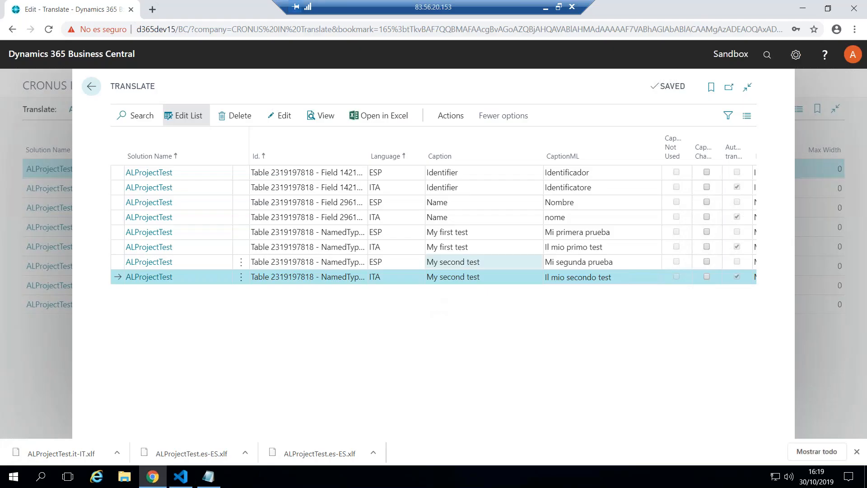
key(Escape)
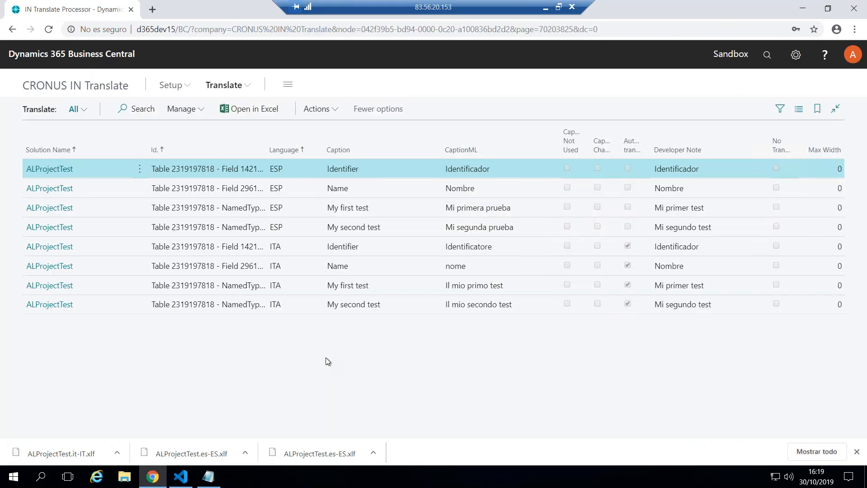
key(Escape)
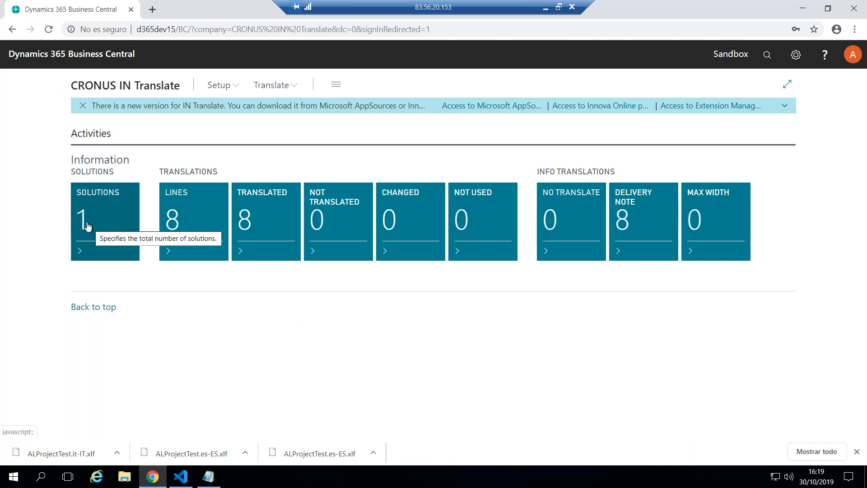
Check the line totals in the Solutions list, return to the home page and dismiss the new-version notification
click(87, 226)
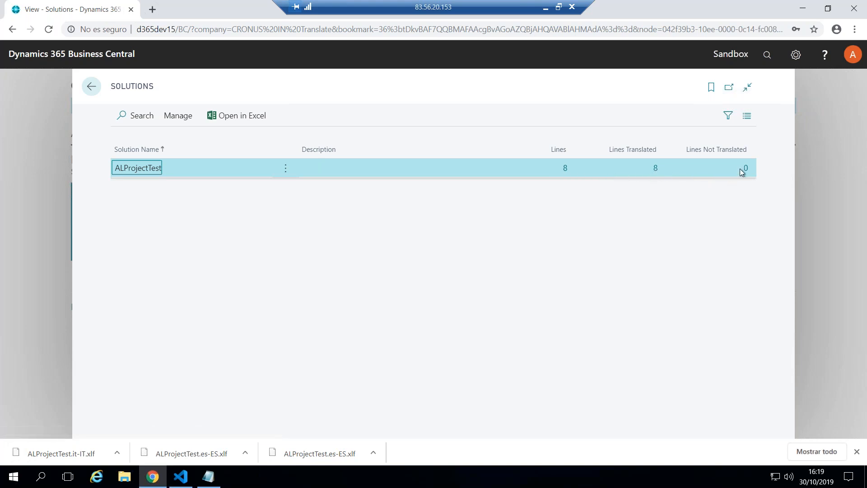
click(91, 86)
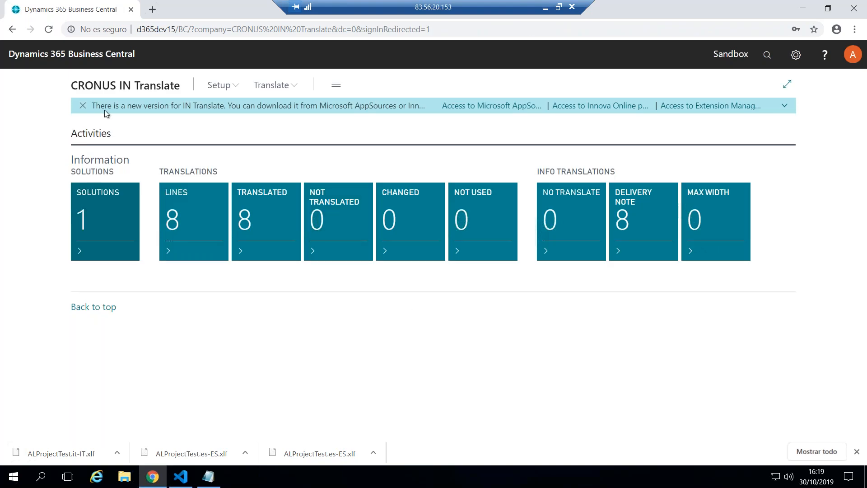
click(82, 106)
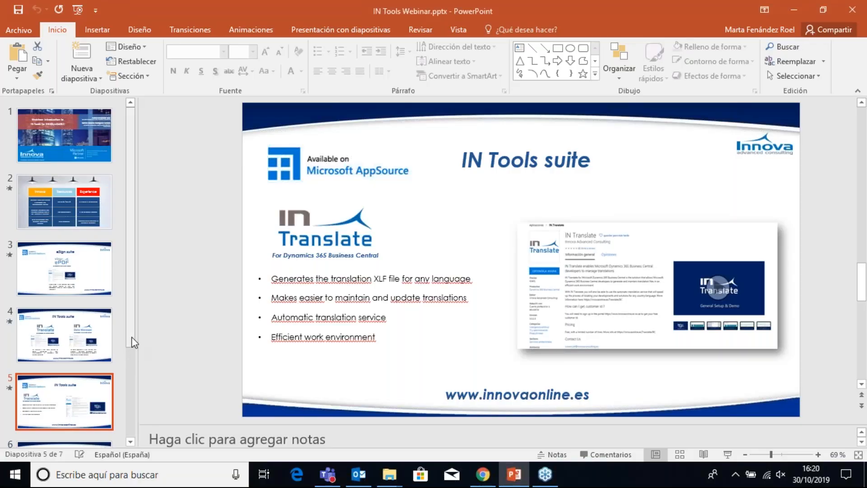
Switch to the IN Tools Webinar presentation in PowerPoint and start its slide show
drag(131, 337, 133, 409)
click(73, 361)
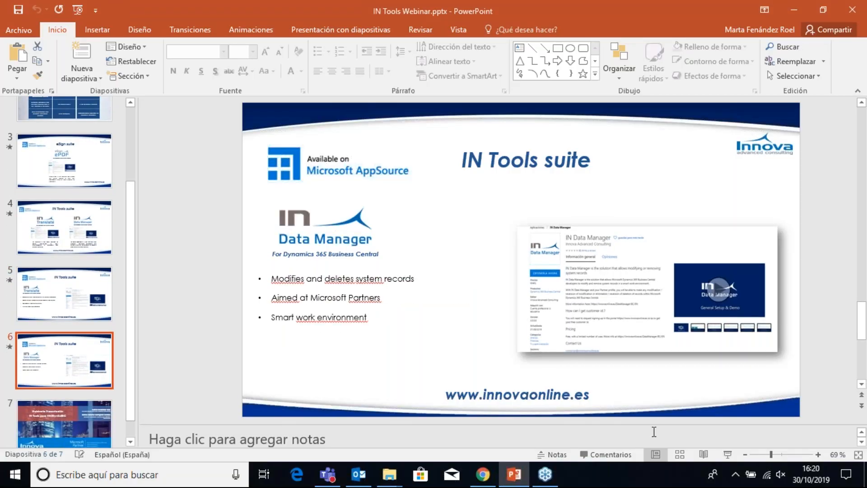
click(725, 453)
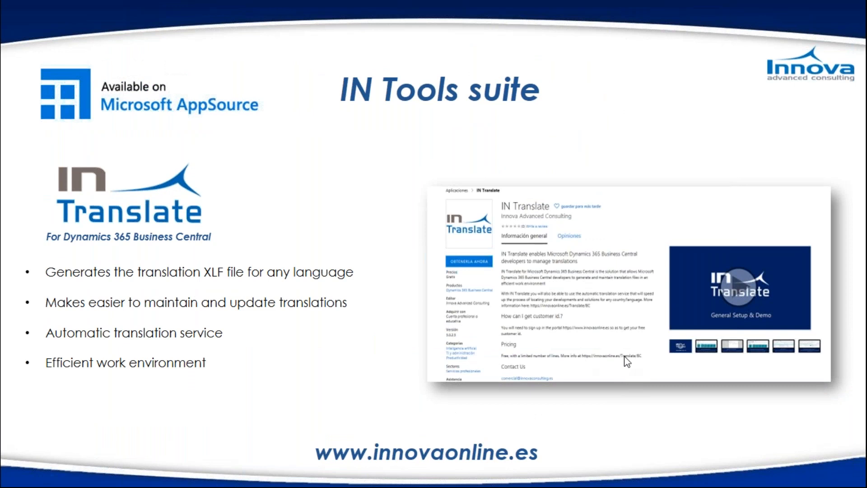
Switch to Chrome with the Innova Online portal and log out of the customer account
key(alt+Tab)
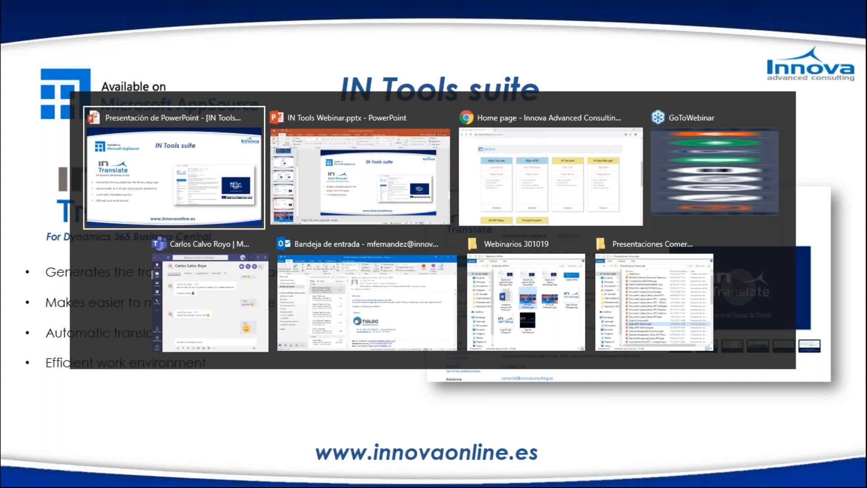
click(560, 164)
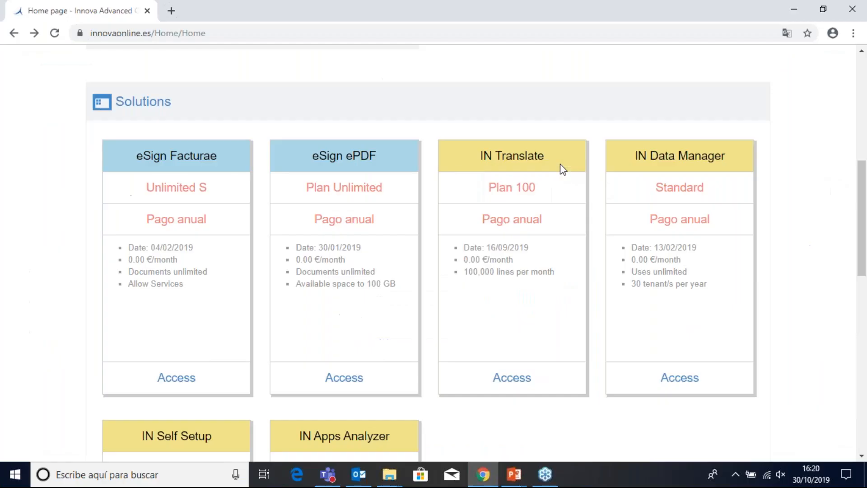
scroll(84, 252, up, 8)
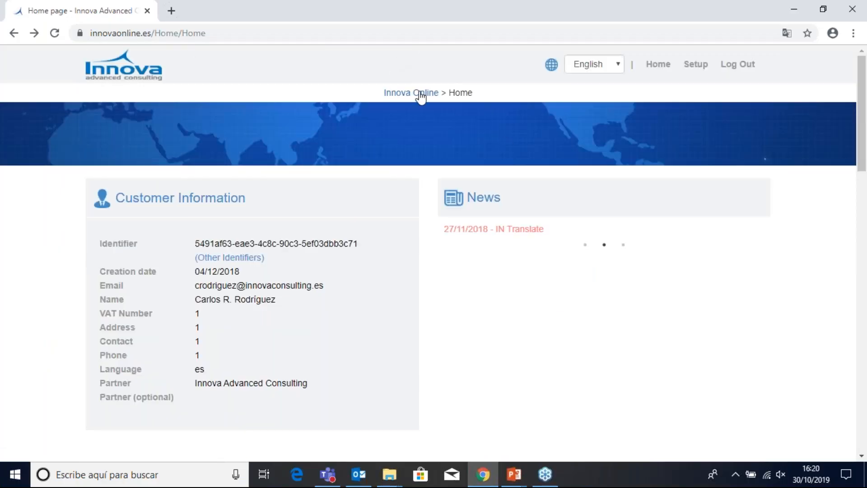
click(739, 68)
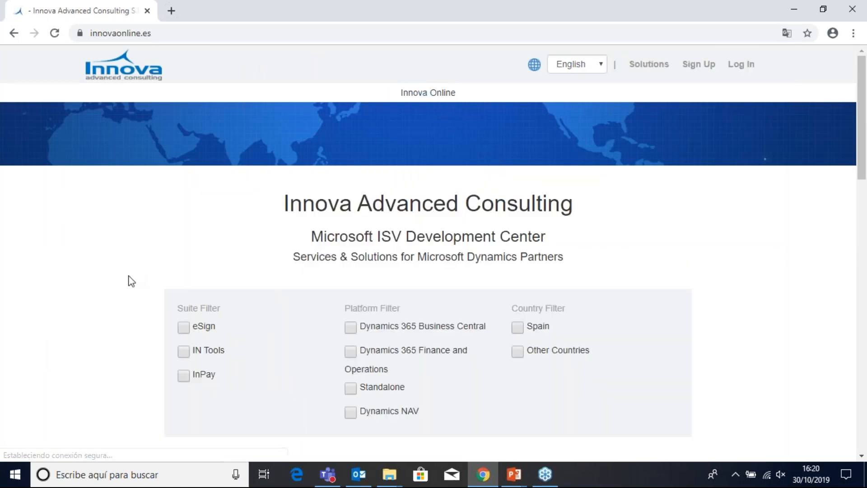
Open the IN Data Manager detail page on the Innova Online portal and review its pricing plans
scroll(129, 281, down, 6)
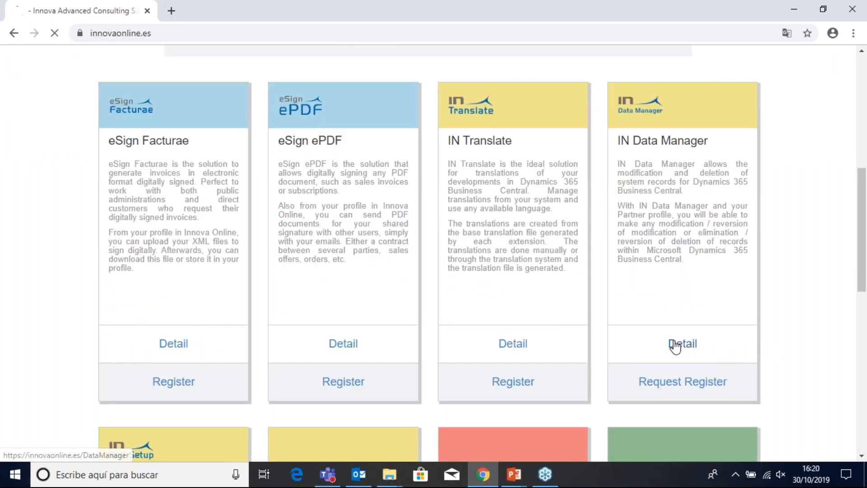
click(682, 345)
scroll(5, 309, down, 7)
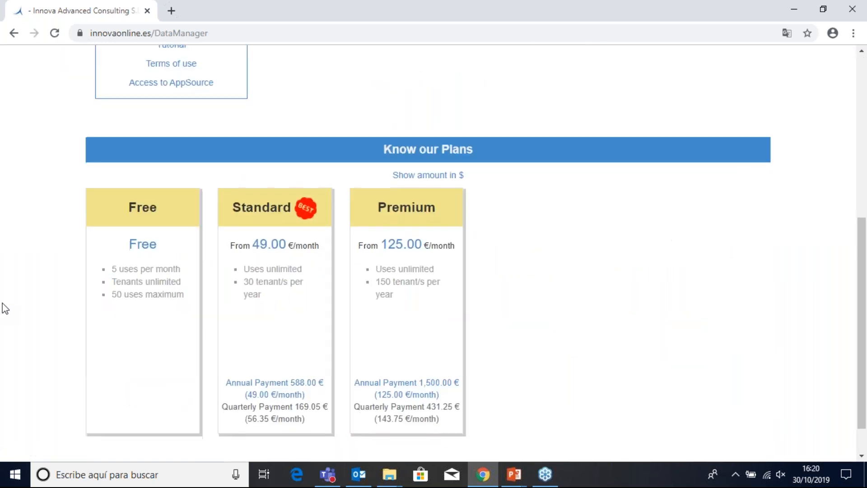
scroll(4, 306, down, 1)
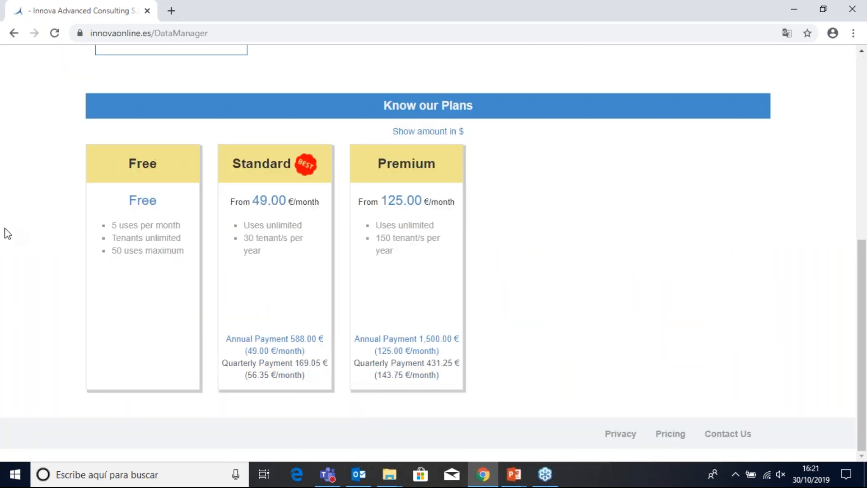
scroll(14, 233, up, 1)
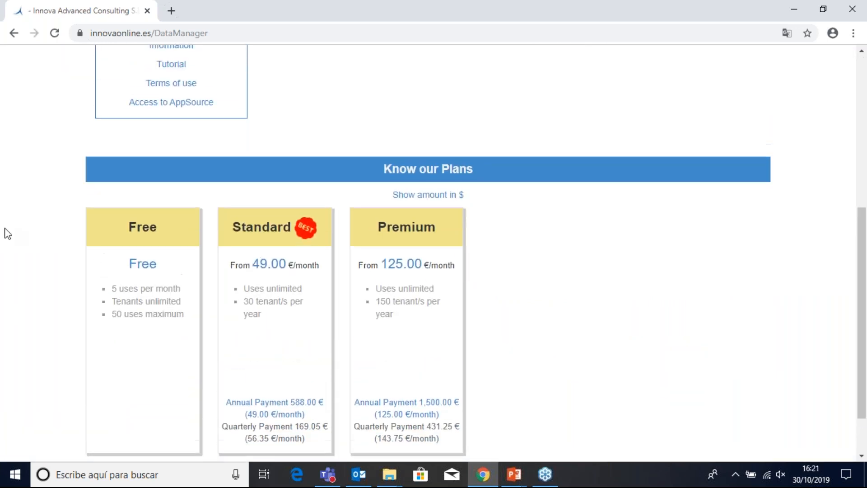
Open IN Data Manager's AppSource listing, look through its information and return to the Innova Online page
click(192, 104)
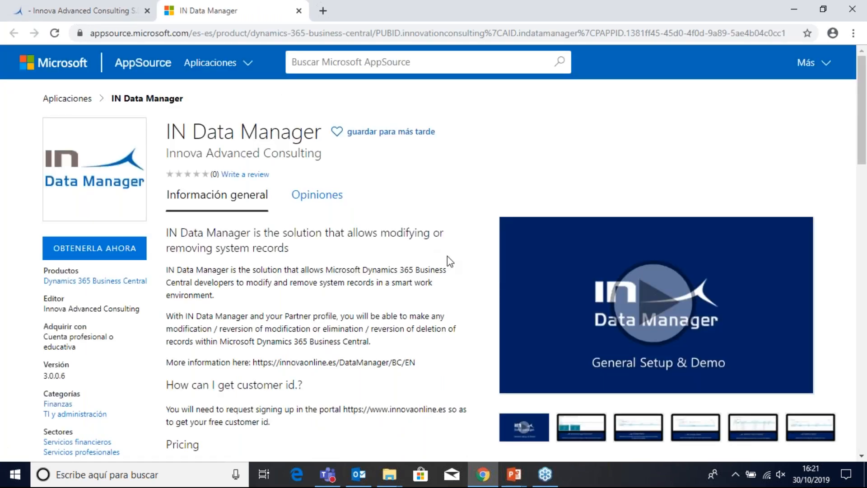
scroll(461, 257, down, 10)
scroll(461, 257, up, 10)
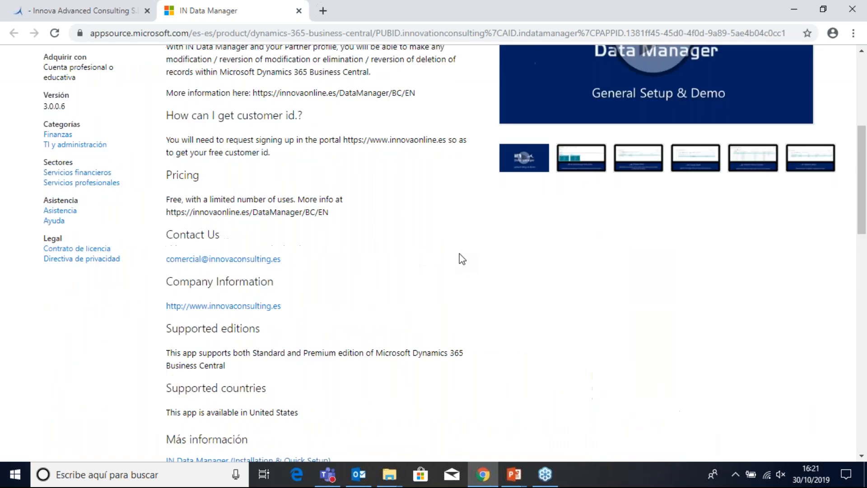
click(103, 5)
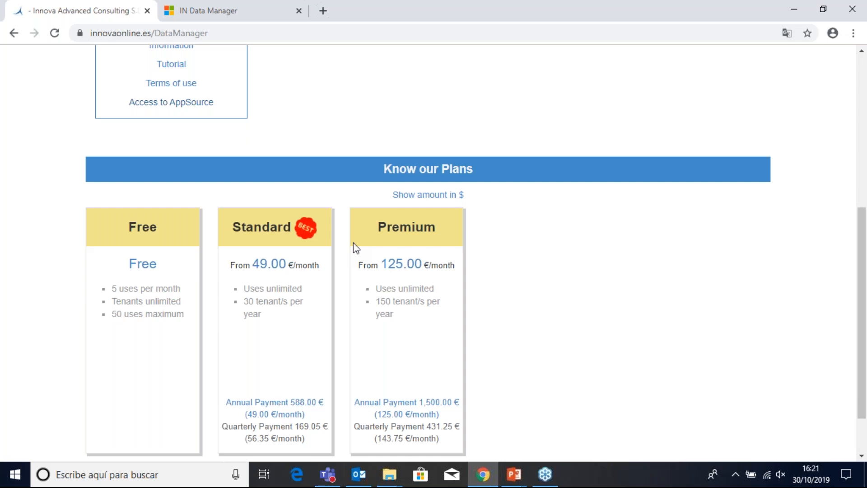
scroll(13, 241, up, 4)
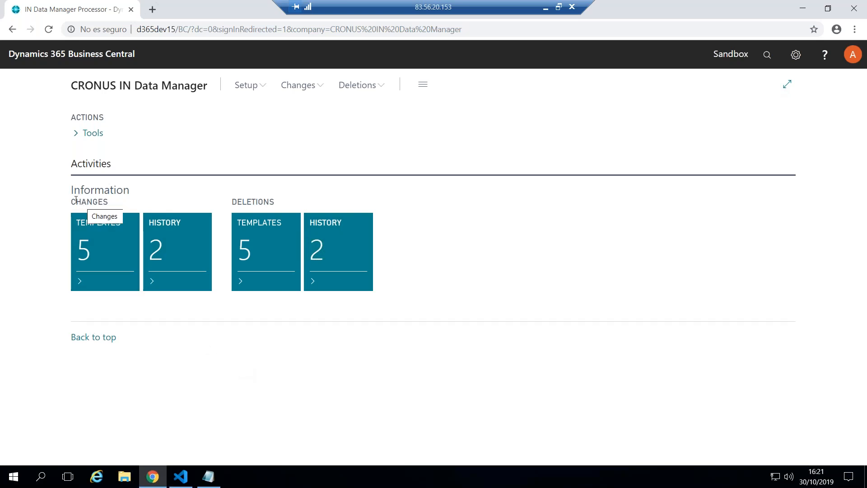
Open the Changes templates and display the Tables Setting of the Customers Template
drag(71, 202, 109, 202)
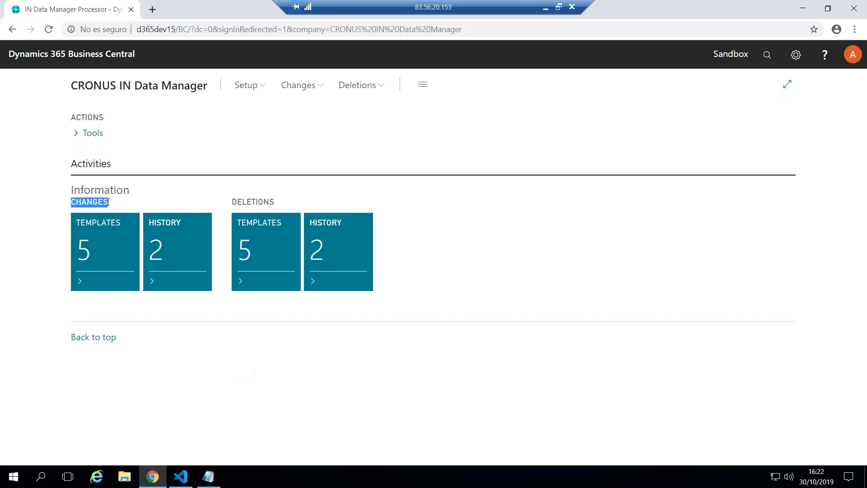
click(85, 253)
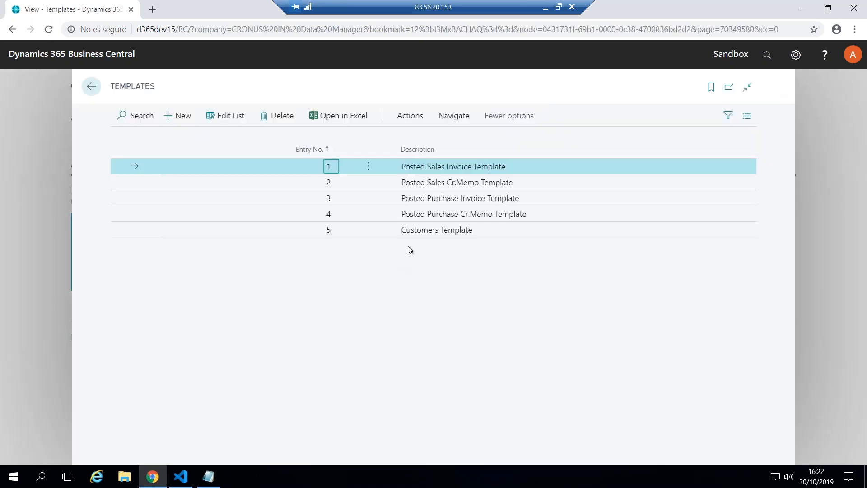
click(429, 230)
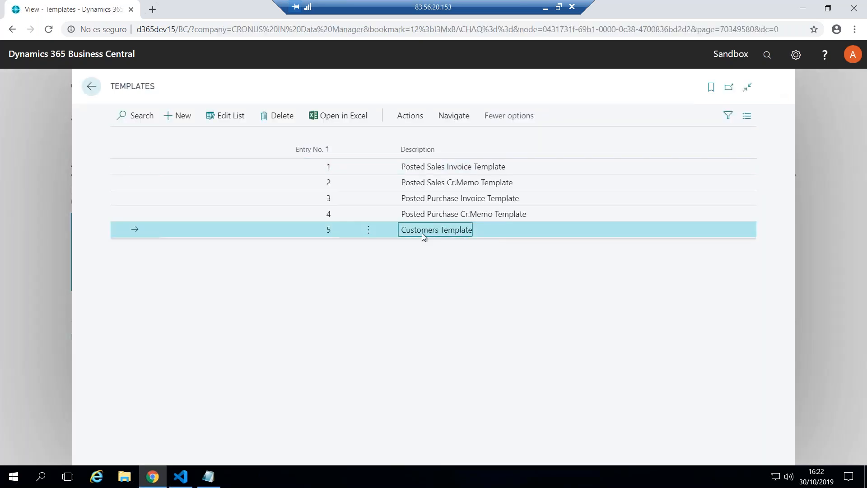
click(455, 117)
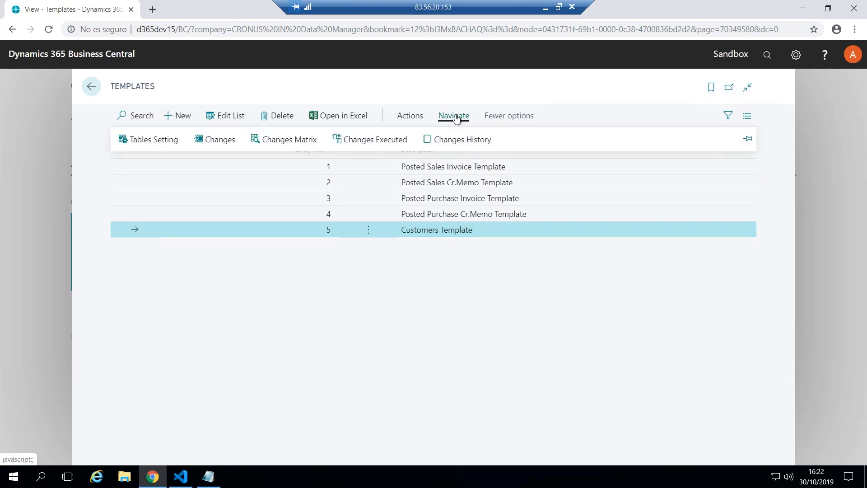
click(146, 141)
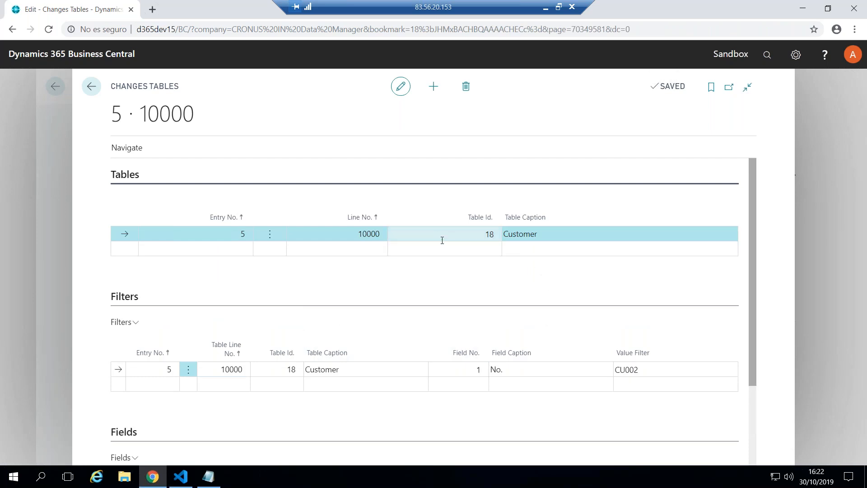
Examine the Customers Template's table id, its value filter on the No. field and the fields selected for changing
click(478, 234)
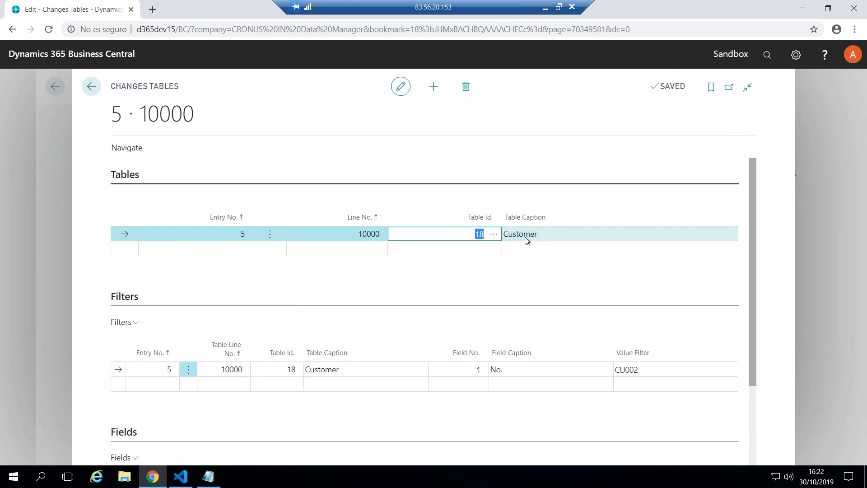
click(640, 370)
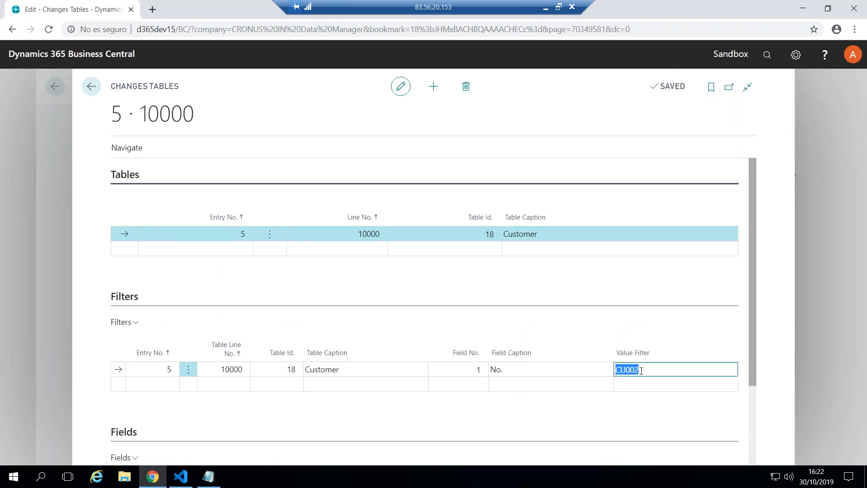
drag(753, 332, 752, 404)
click(547, 407)
click(547, 421)
drag(753, 362, 753, 253)
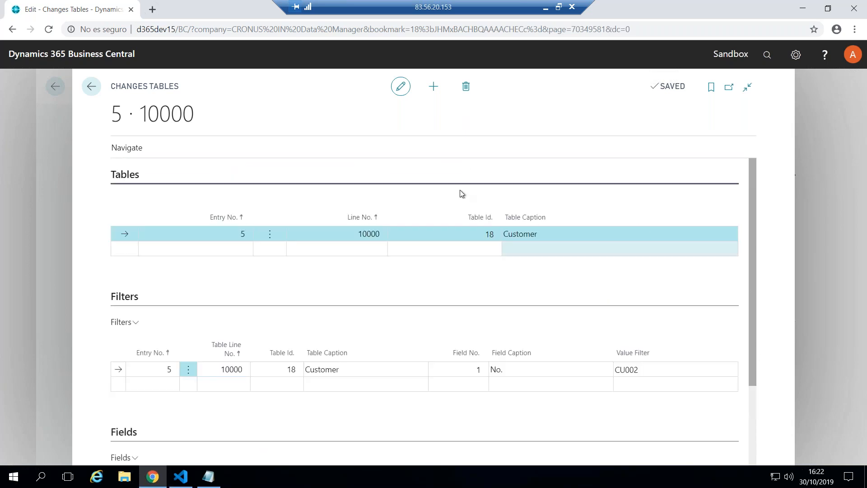
Open the Changes Matrix for the Customers Template and load the data to modify
click(135, 150)
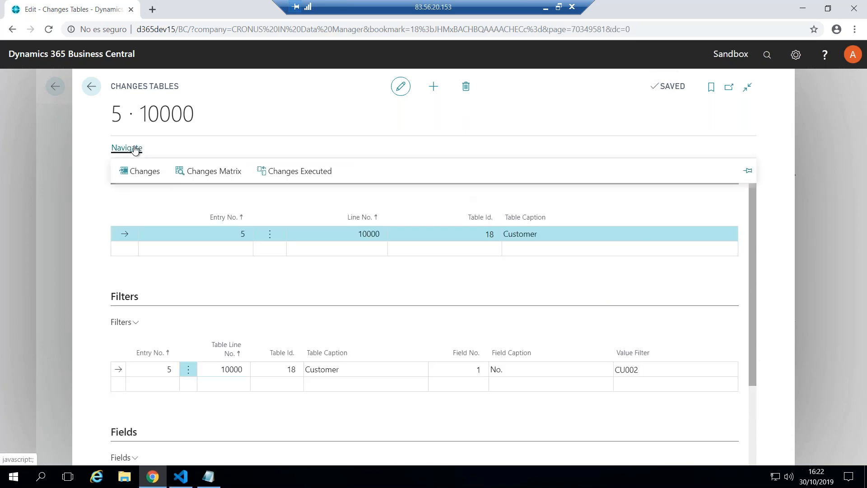
click(214, 172)
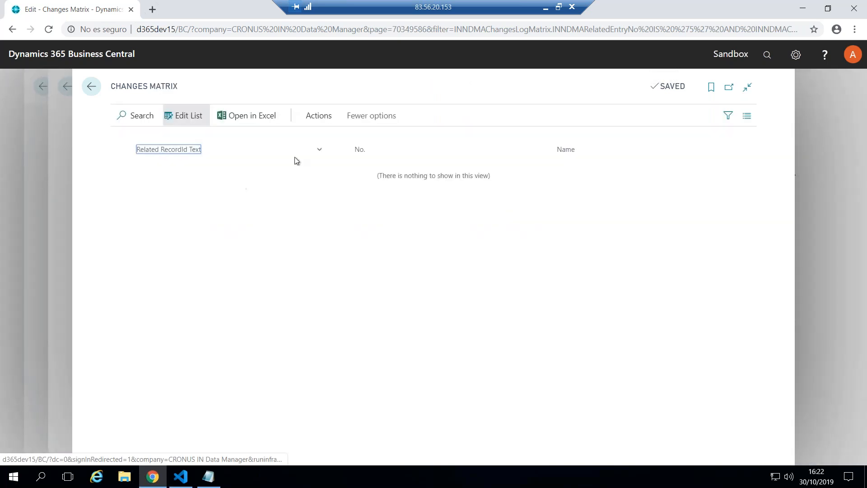
click(319, 116)
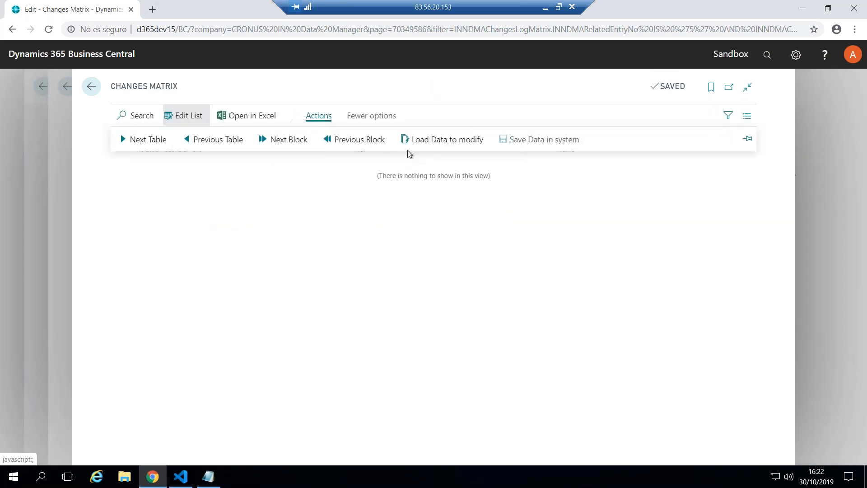
click(451, 143)
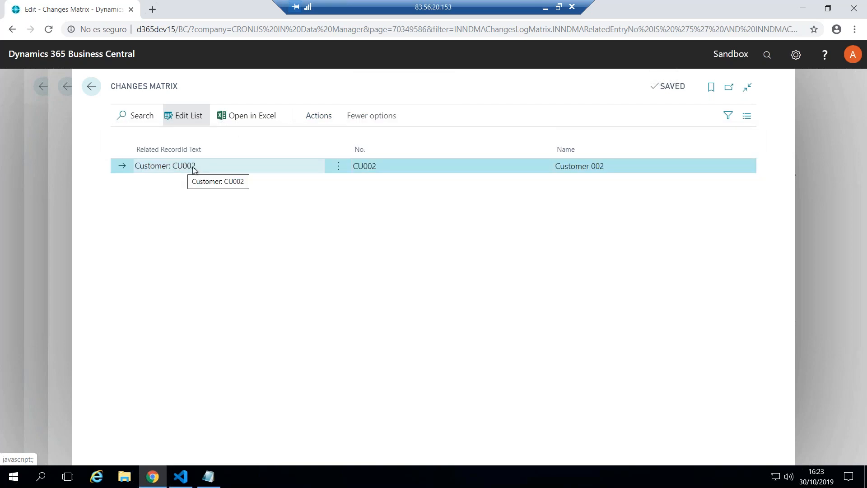
Set the loaded customer's Name to Customer 002 TEST in the Changes Matrix
click(611, 167)
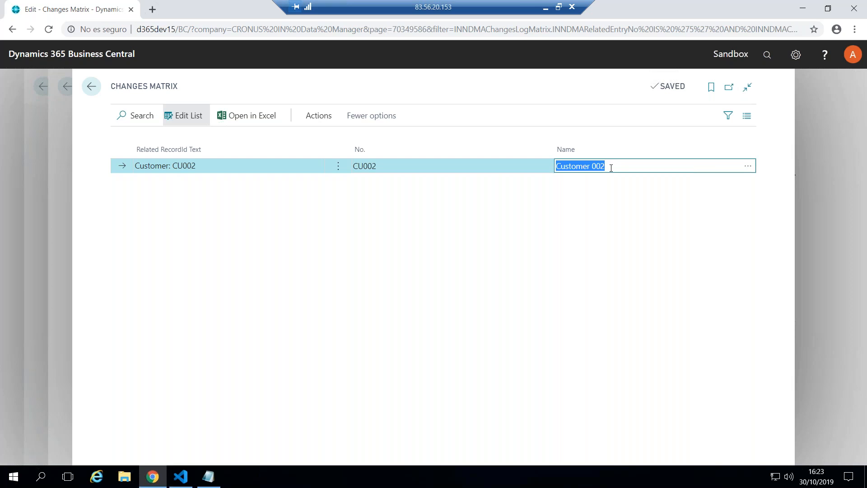
click(611, 167)
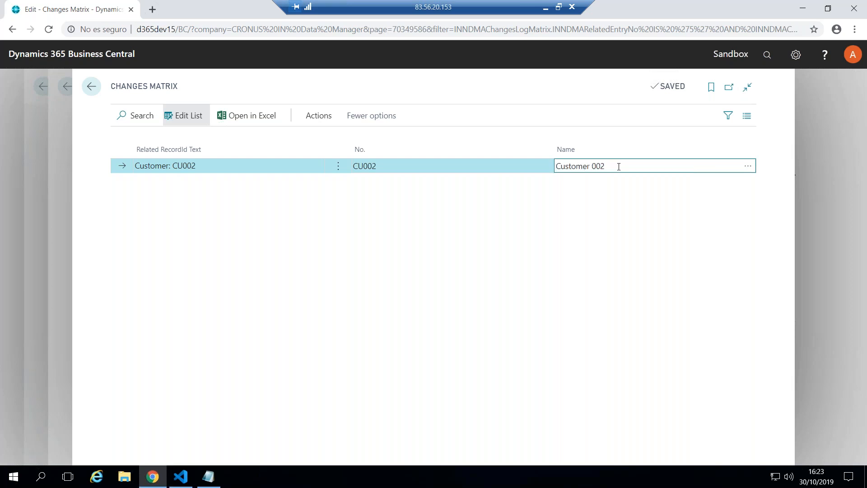
text(TEST)
click(519, 277)
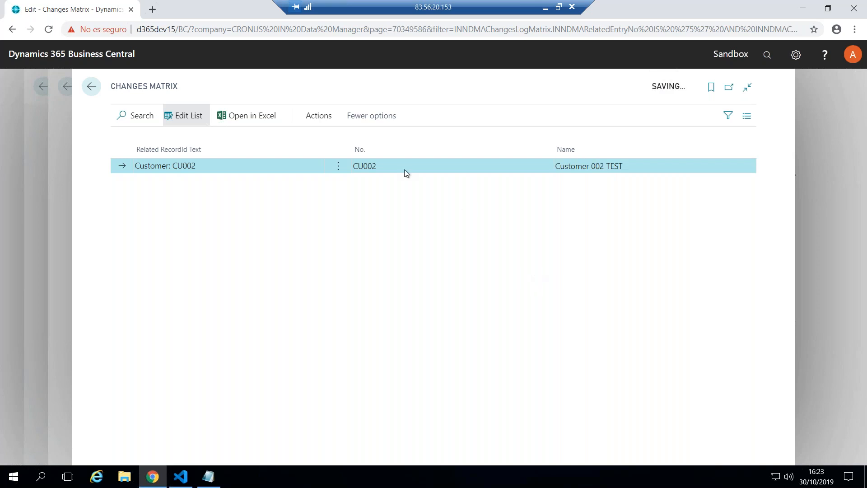
Save the changed data in the system, accept making the changes, and submit the Customer Id. from the Innova Online Portal
click(316, 116)
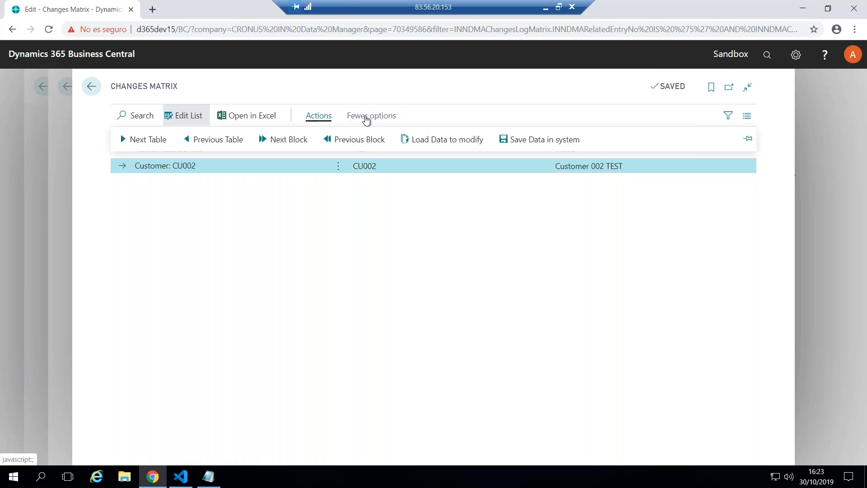
click(546, 141)
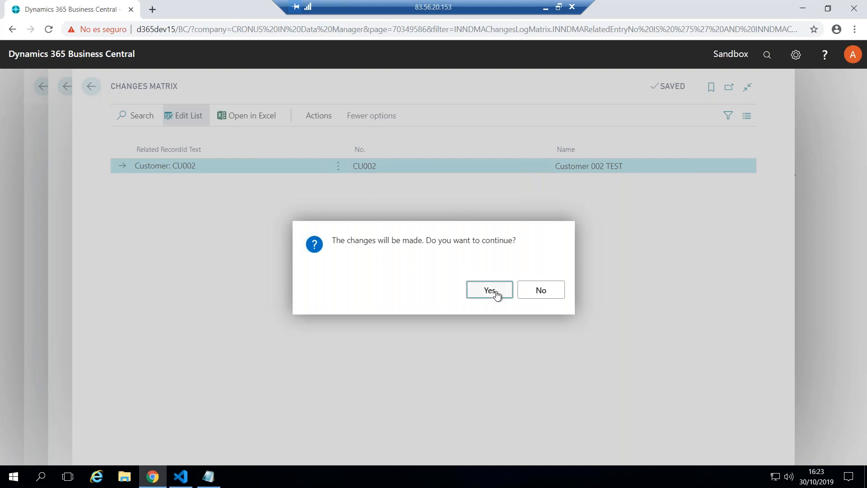
click(496, 294)
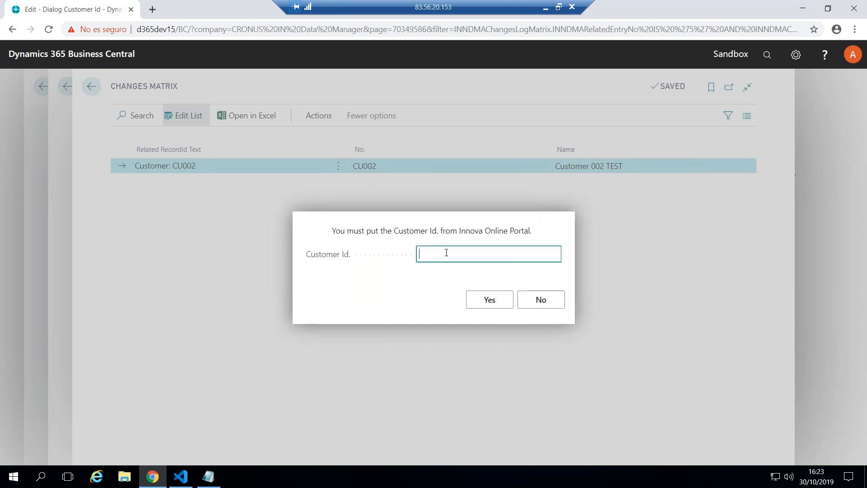
key(ctrl+v)
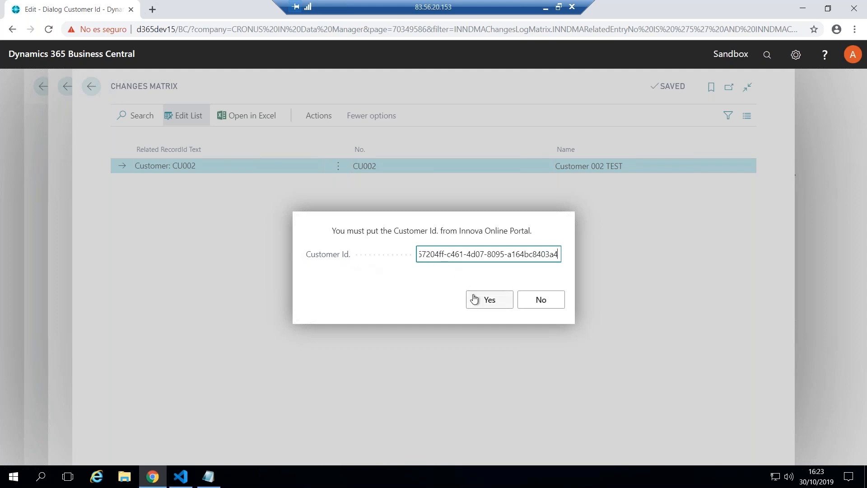
click(482, 300)
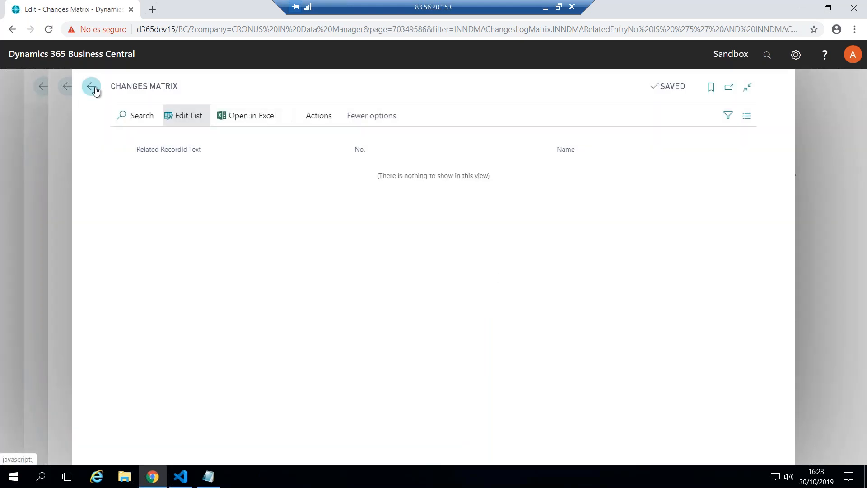
Return to the IN Data Manager home page, search for customer, and check the modified customer's name in the Customers list
click(95, 90)
click(93, 90)
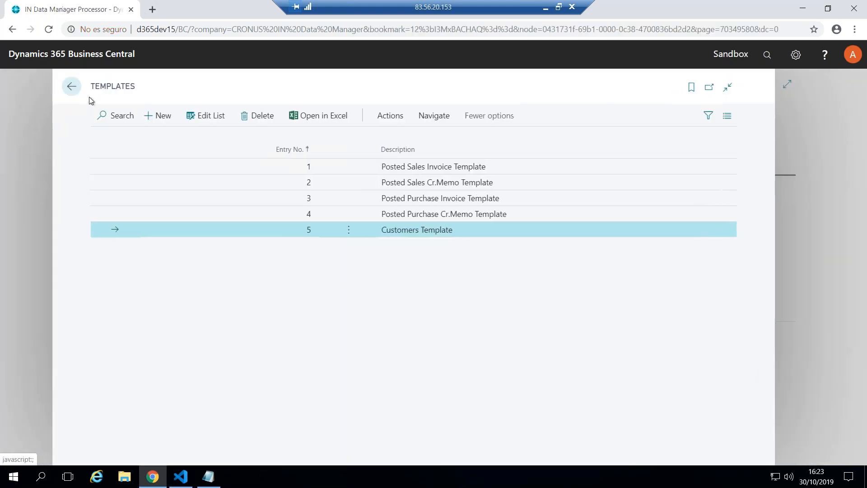
click(75, 88)
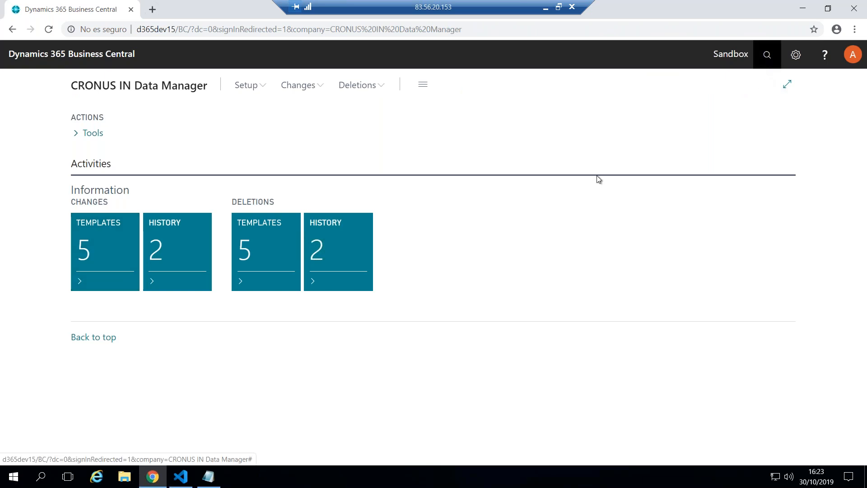
key(alt+q)
text(customer)
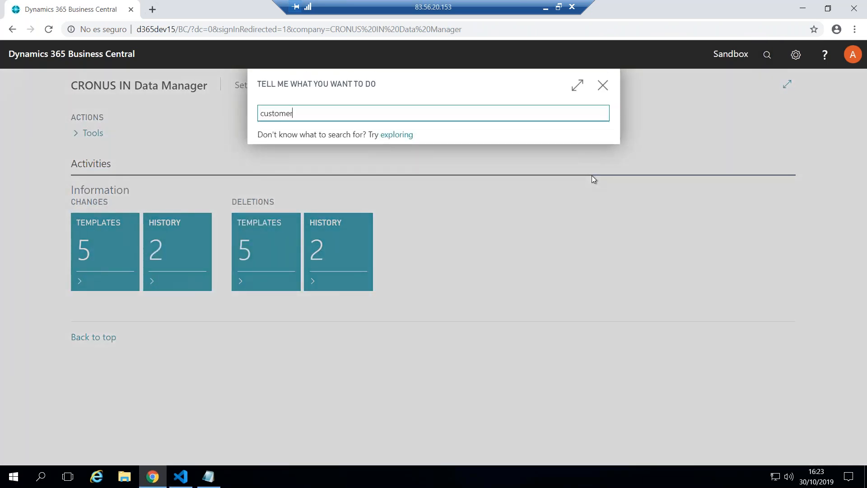
click(301, 162)
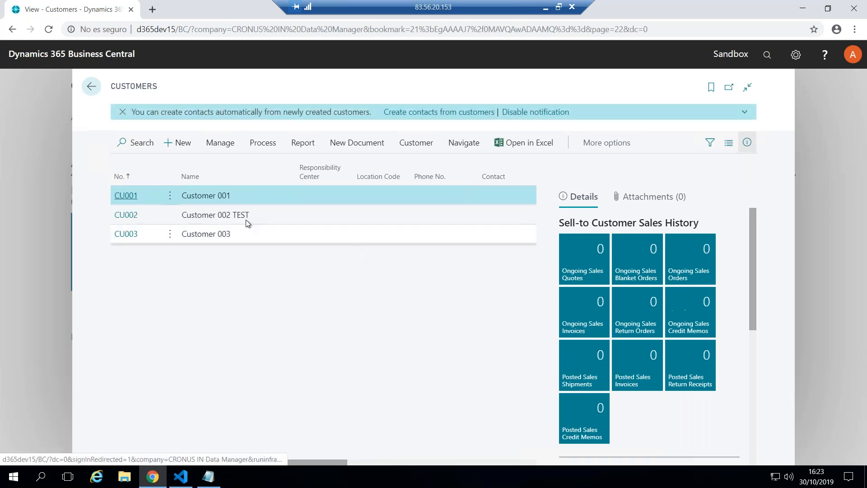
click(244, 218)
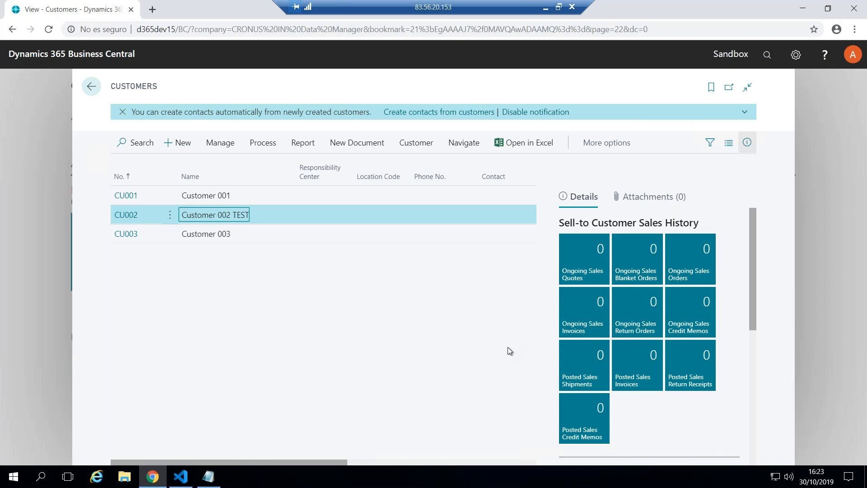
key(Escape)
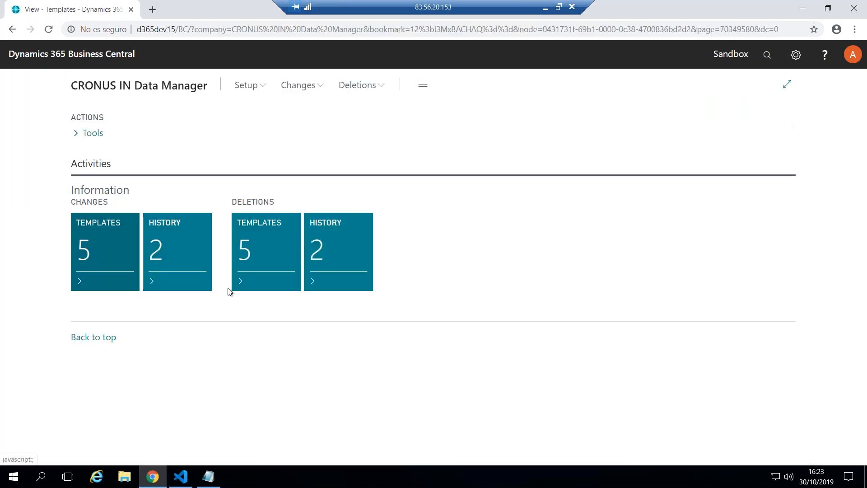
Display the Changes Executed for the Customers Template in the Changes templates and select line 3
click(104, 257)
click(420, 231)
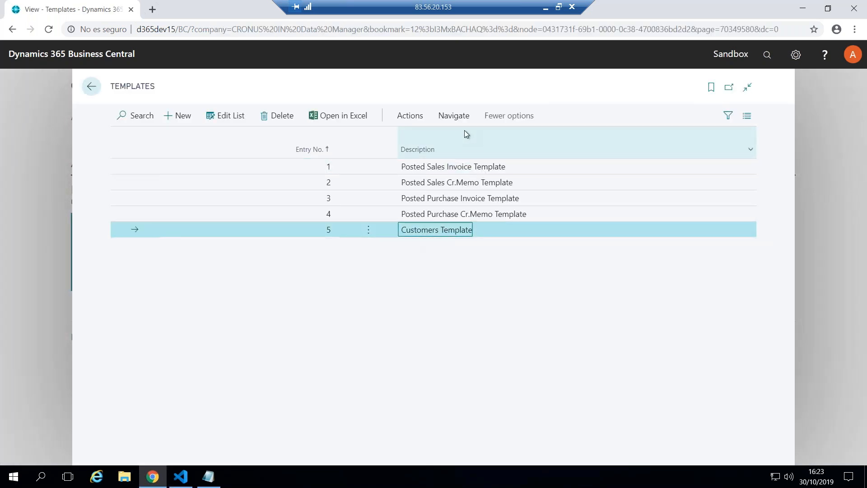
click(455, 117)
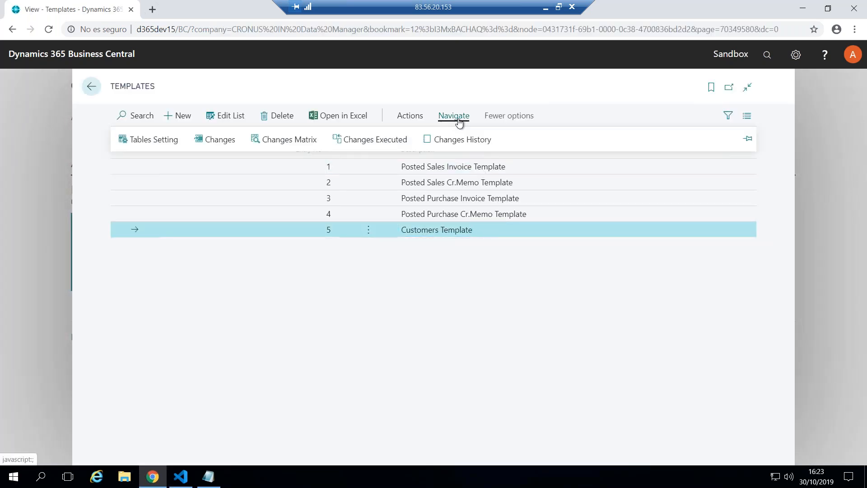
click(369, 143)
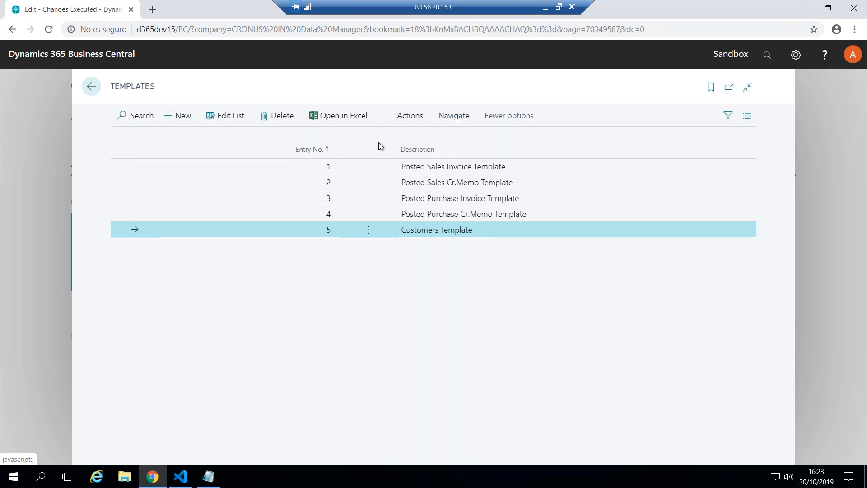
click(438, 197)
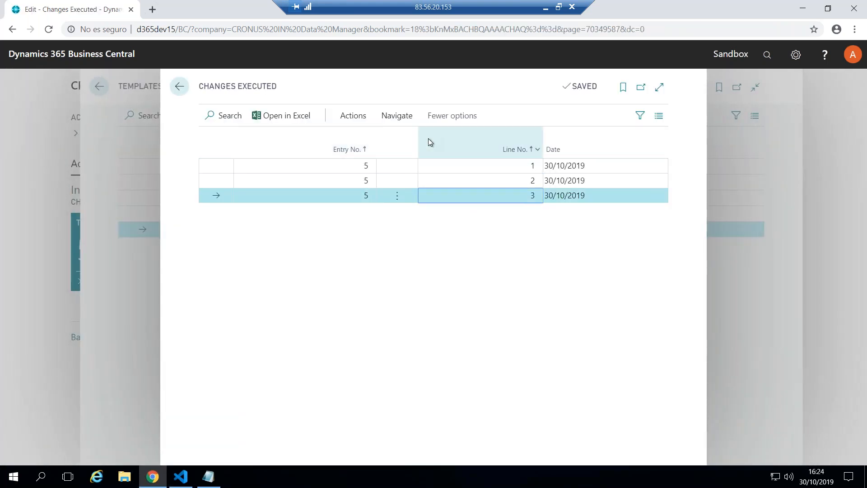
Revert the changes of the selected executed entry, authorising it with the Customer Id. from the Innova Online Portal
click(353, 121)
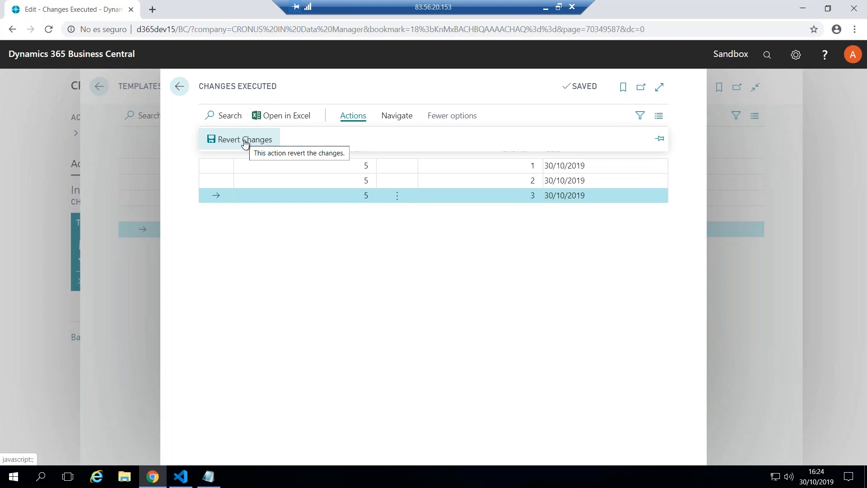
click(245, 143)
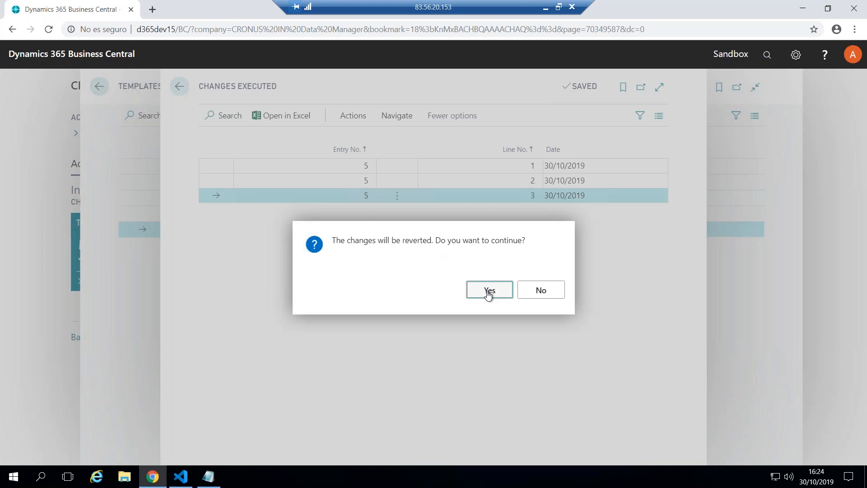
click(488, 293)
key(ctrl+v)
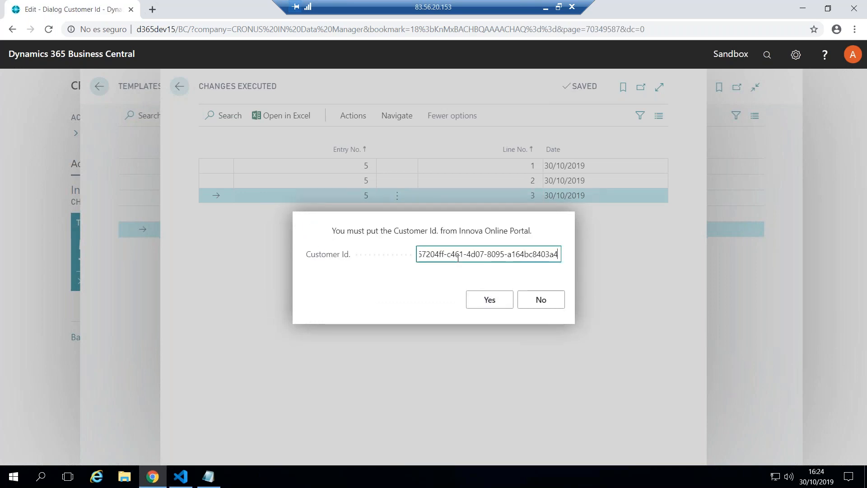
click(486, 300)
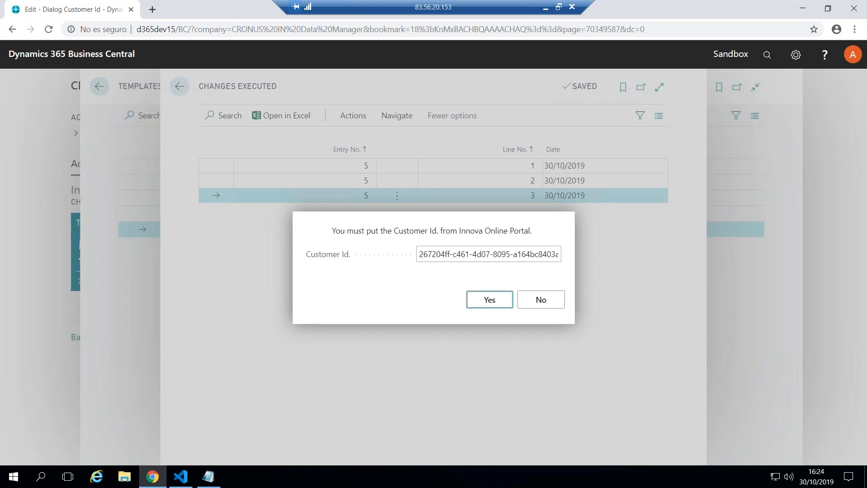
key(Return)
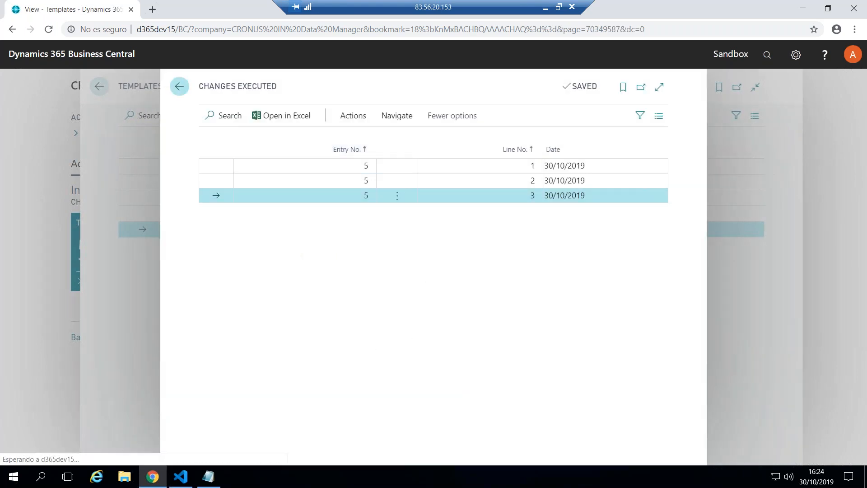
Go back to the home page and look up the reverted customer's name in the Customers list
click(179, 86)
click(90, 88)
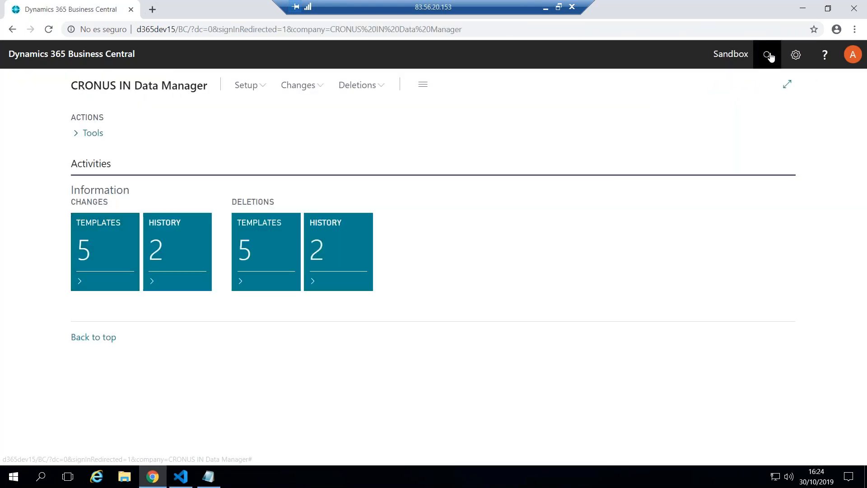
click(768, 55)
text(customer)
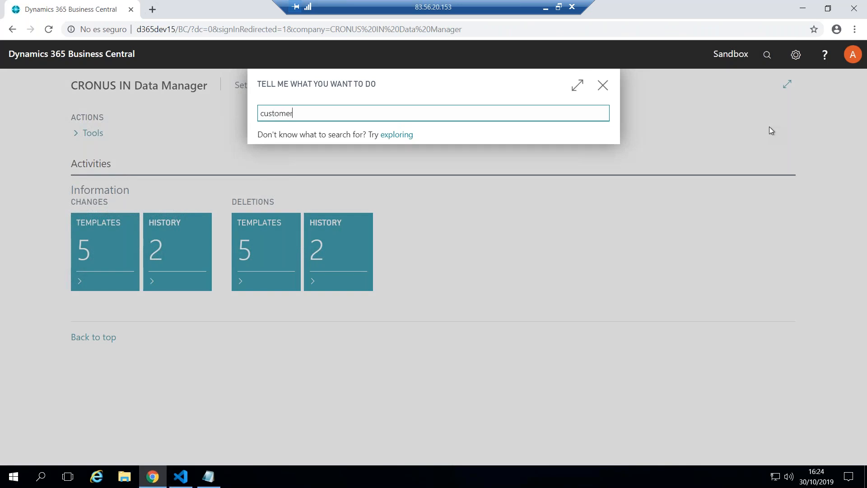
click(290, 163)
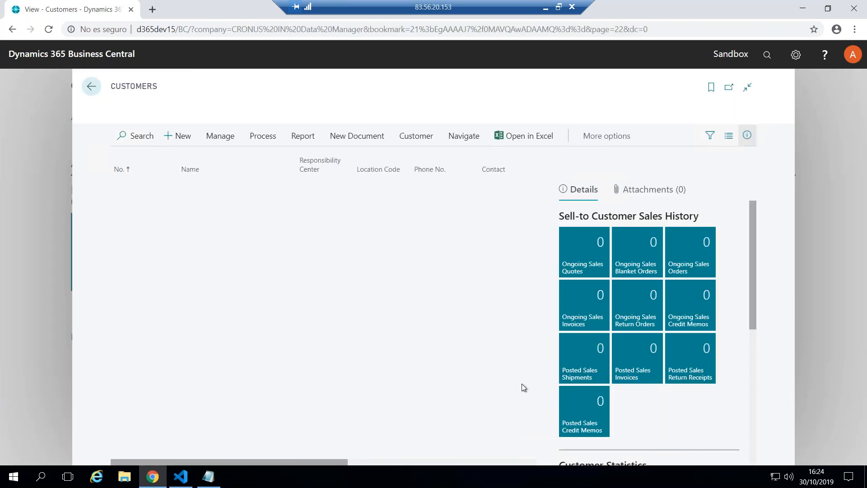
click(232, 215)
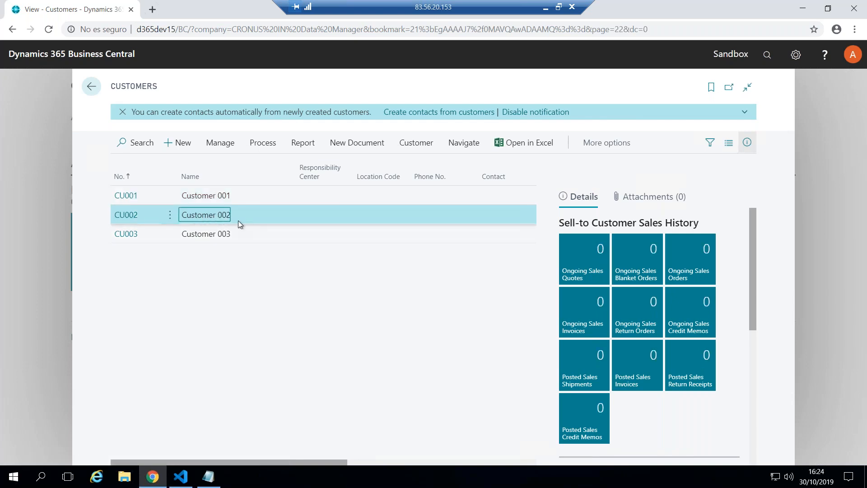
click(91, 86)
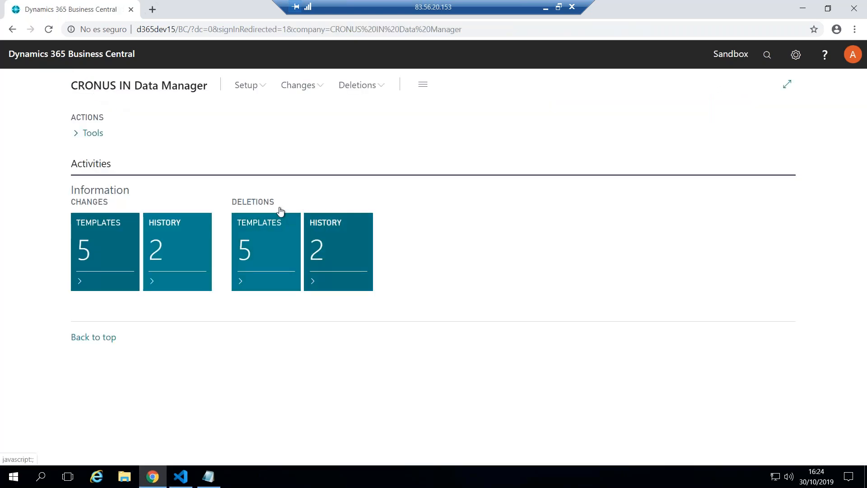
Open the Deletions templates and display the Tables Setting of the Customers Template
click(249, 252)
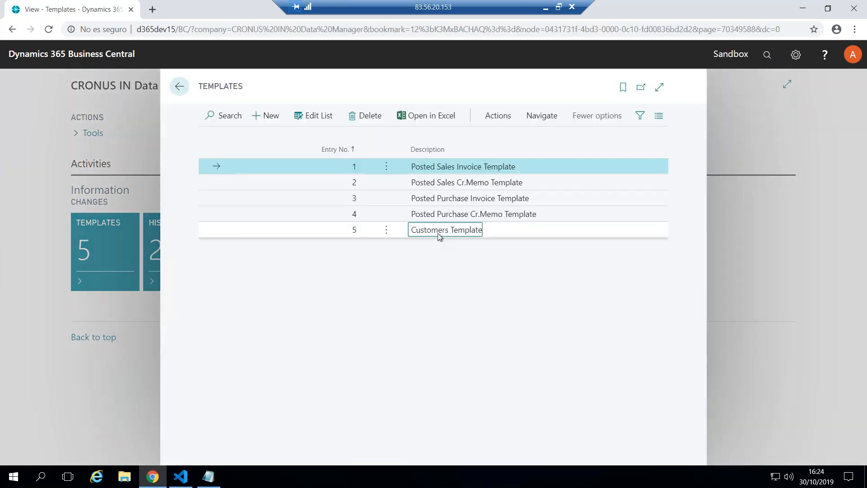
click(437, 233)
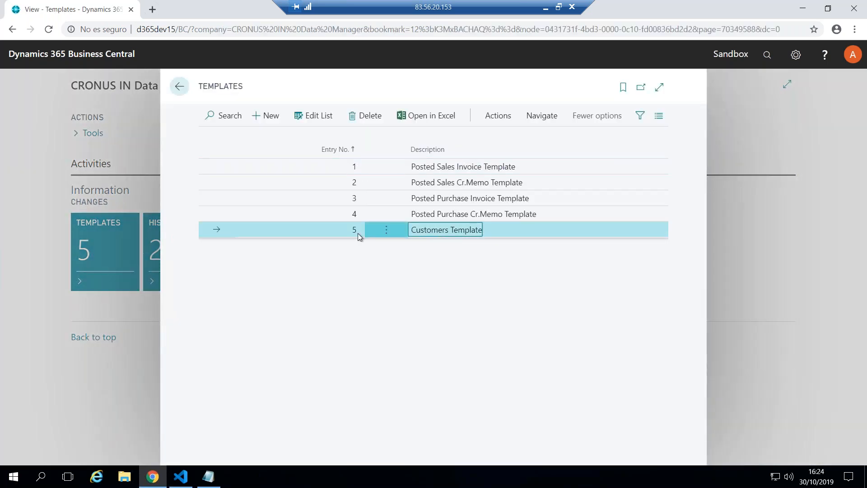
click(543, 117)
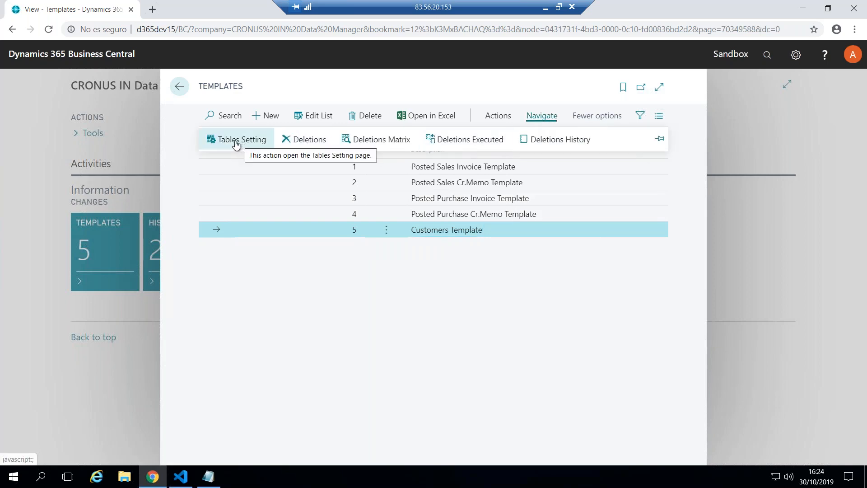
click(235, 143)
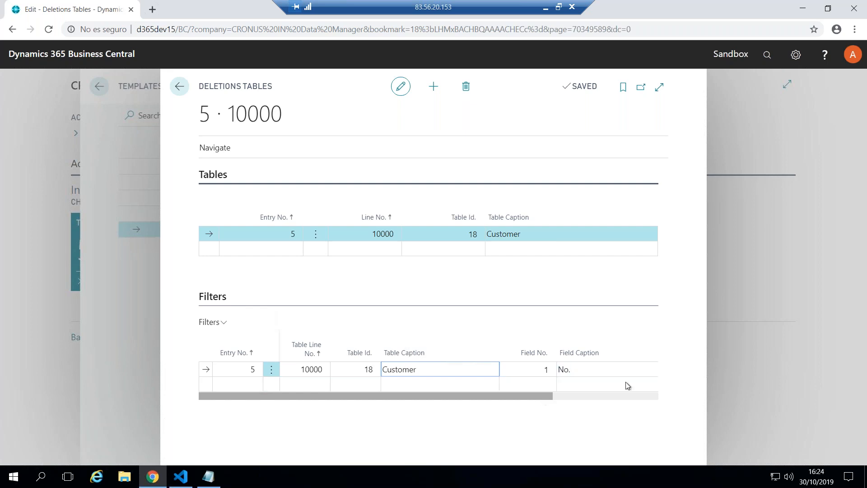
Open the Deletions Matrix for the Customers Template and load the data to delete
click(214, 147)
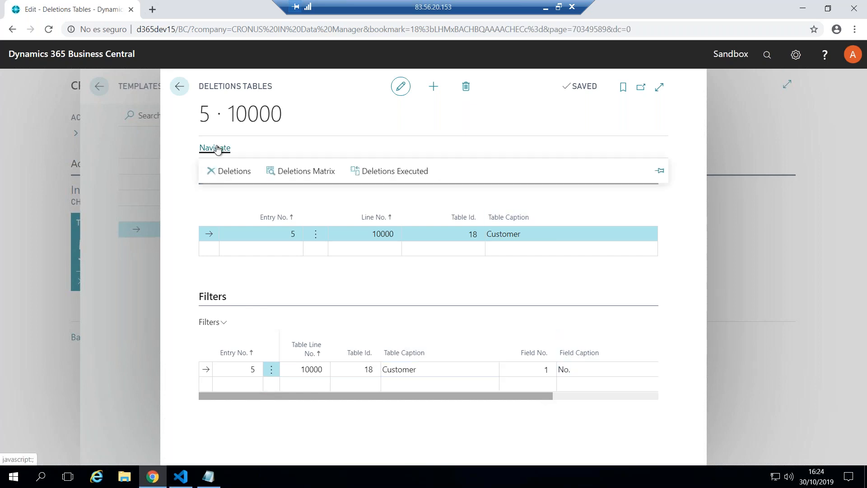
click(306, 172)
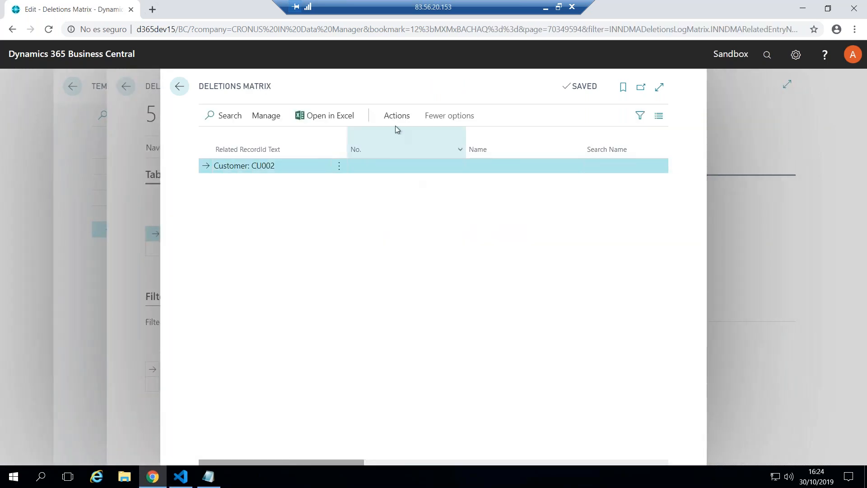
click(397, 118)
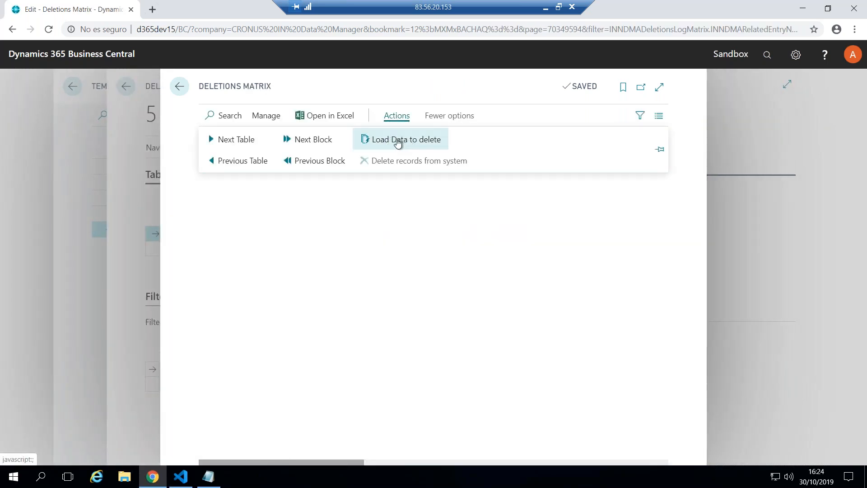
click(403, 140)
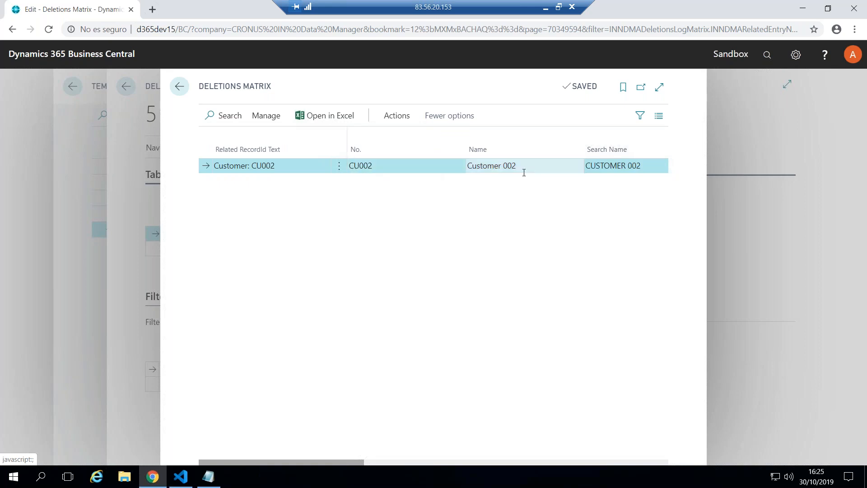
Delete the loaded customer record from the system, authorising the deletion with the Customer Id. from the Innova Online Portal
click(397, 119)
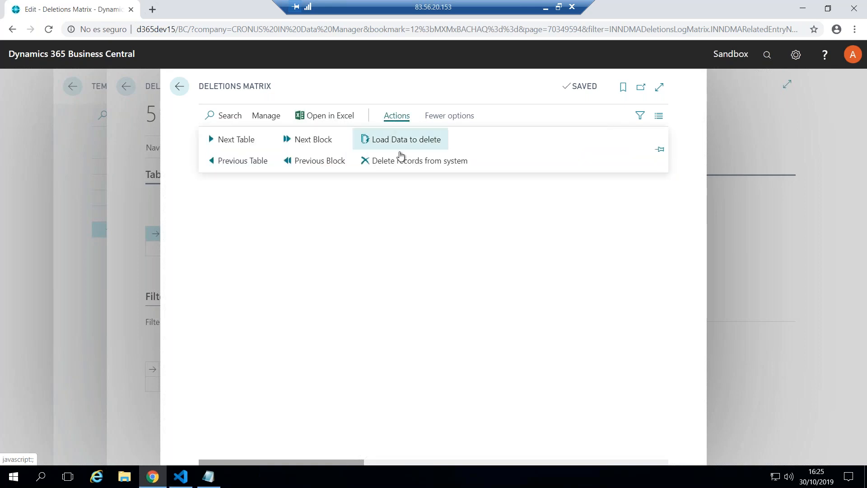
click(416, 165)
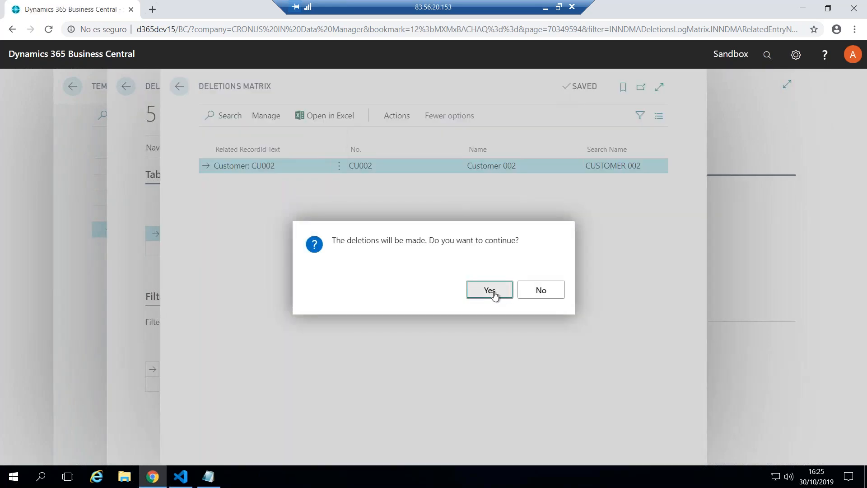
click(489, 290)
key(ctrl+v)
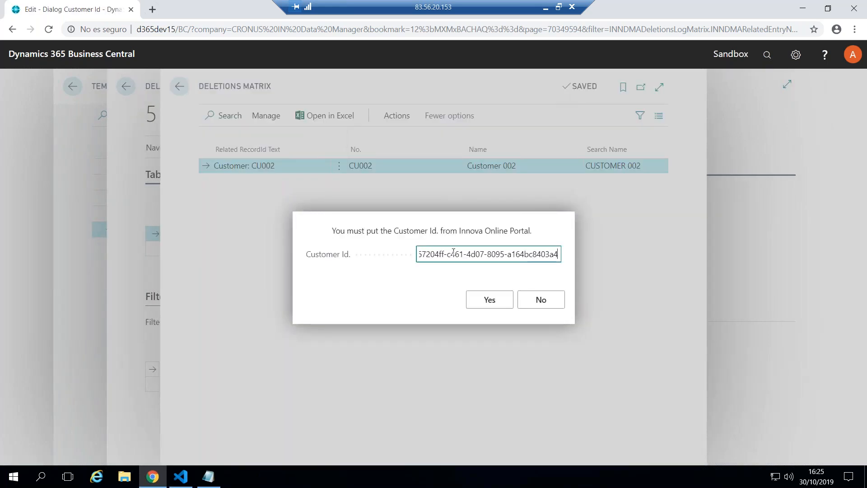
click(487, 301)
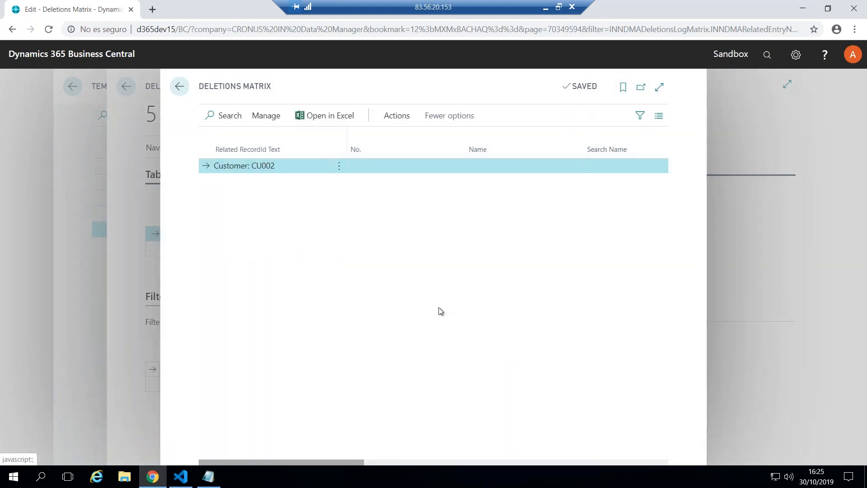
Go back to the home page and check the Customers list for the deleted customer record
key(Escape)
key(Escape)
key(Escape)
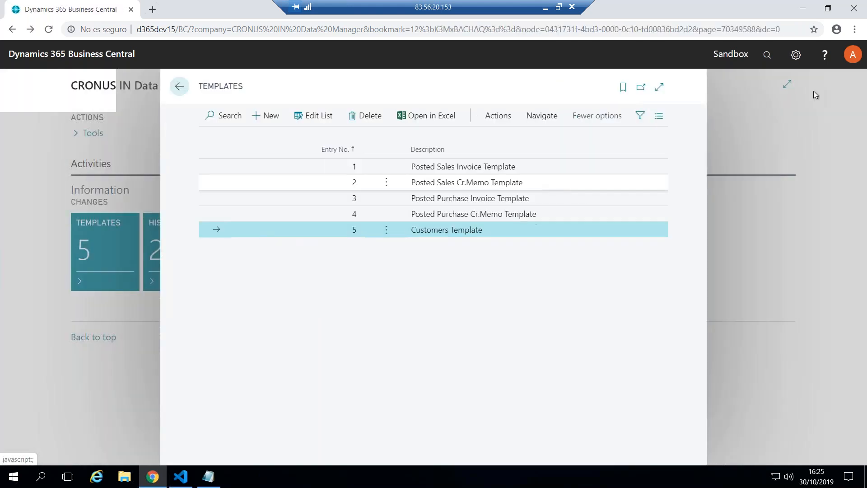
key(Escape)
click(766, 55)
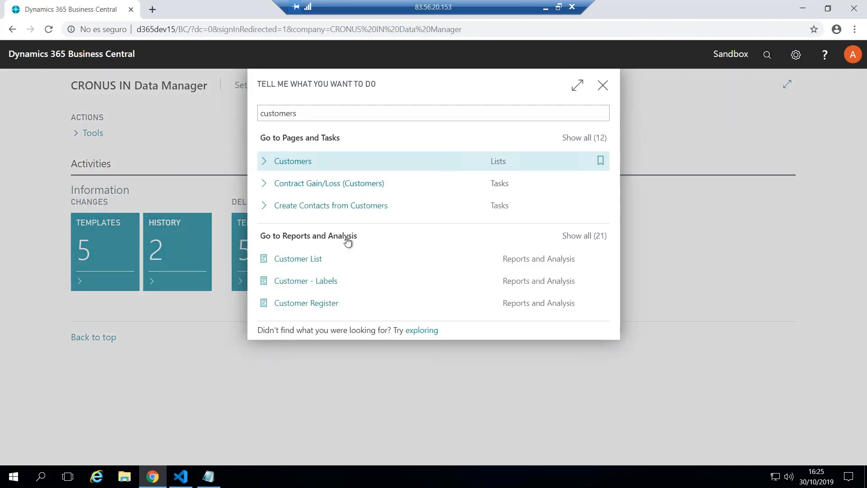
key(Return)
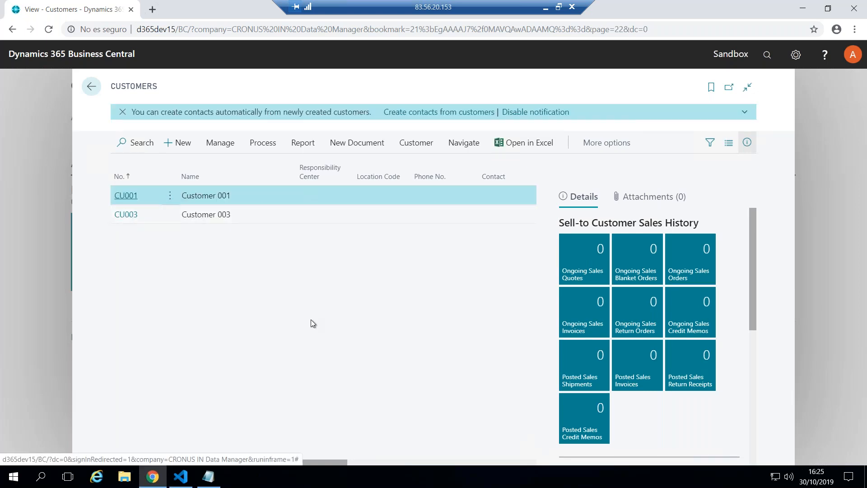
key(Escape)
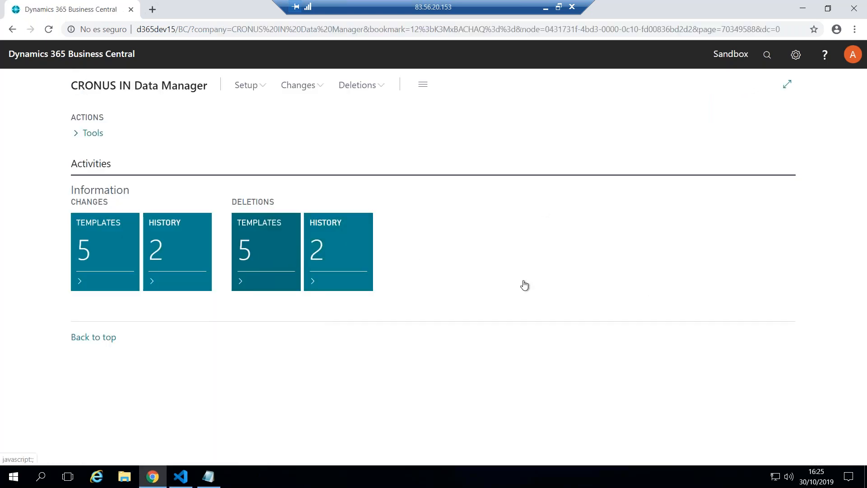
Open the Deletions Executed page of the Customers Template and select the entry with line number 3
click(281, 248)
click(447, 230)
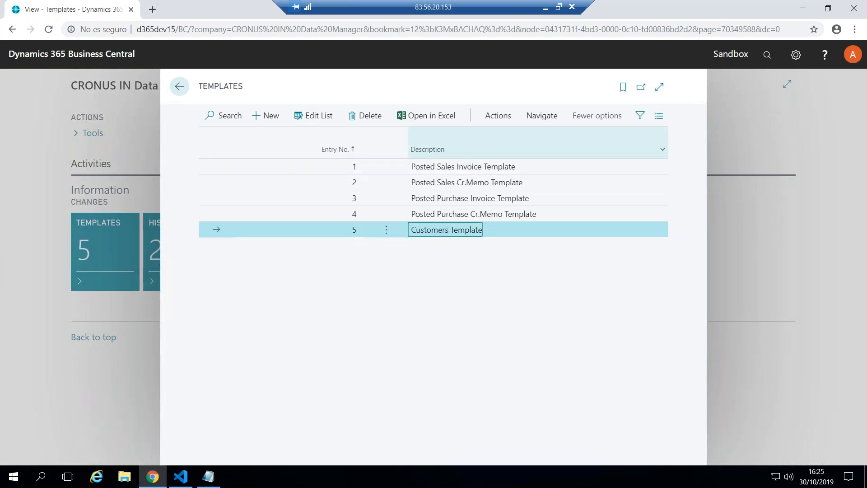
click(554, 119)
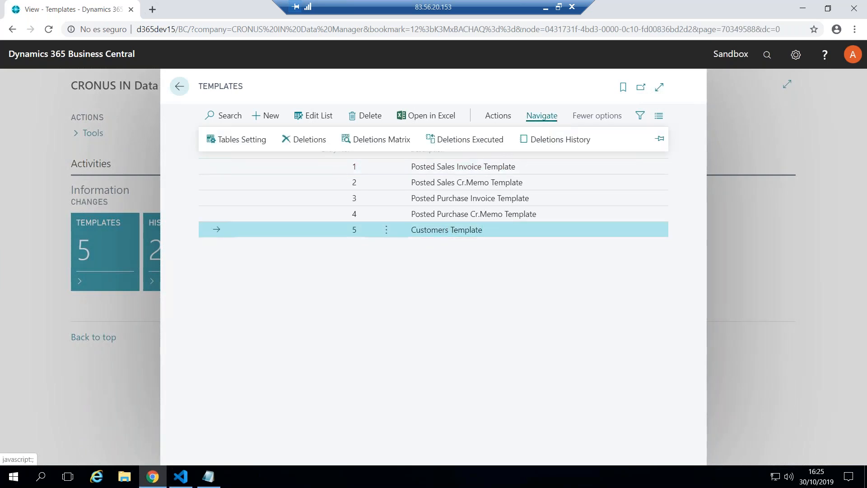
click(467, 143)
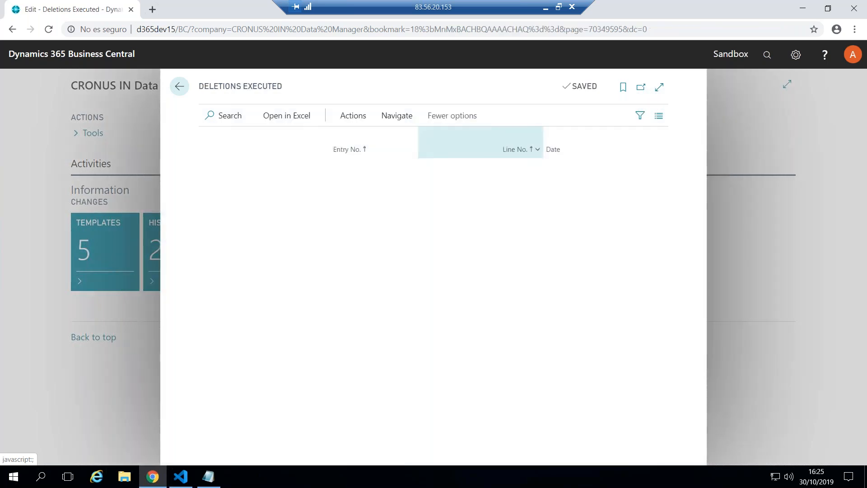
click(503, 199)
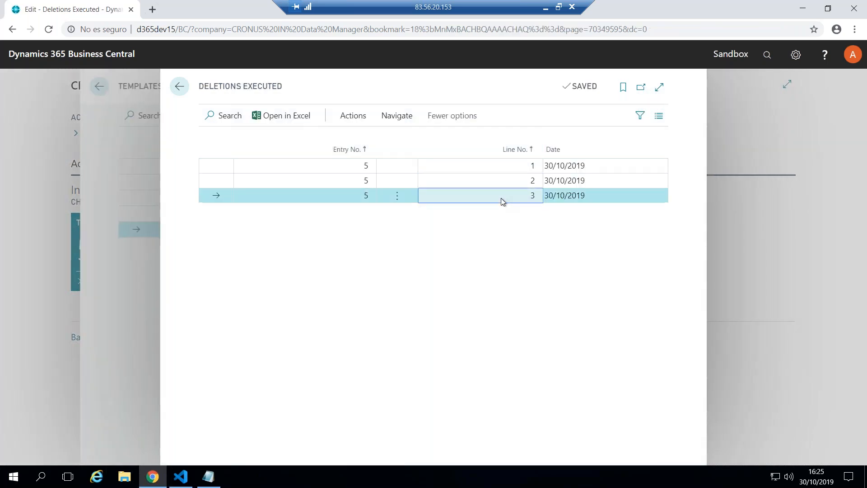
Revert the deletions of the selected executed entry, authorising the operation with the Customer Id. from the Innova Online Portal
click(358, 117)
click(237, 141)
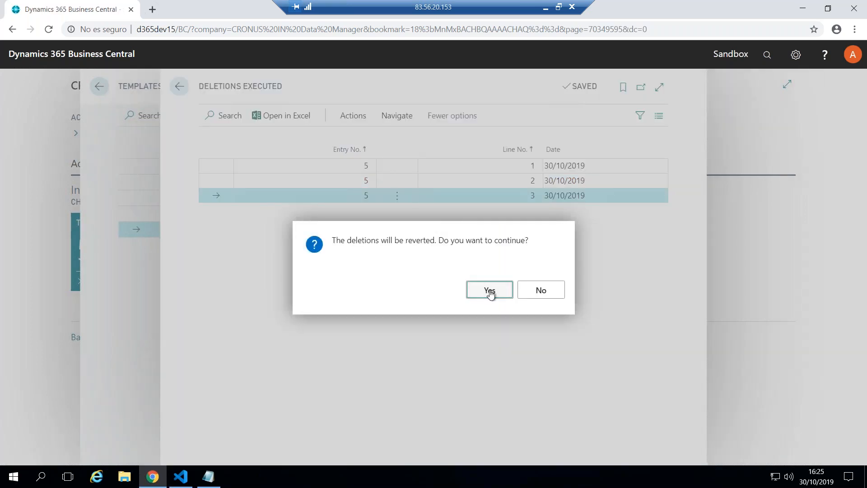
click(490, 291)
key(ctrl+v)
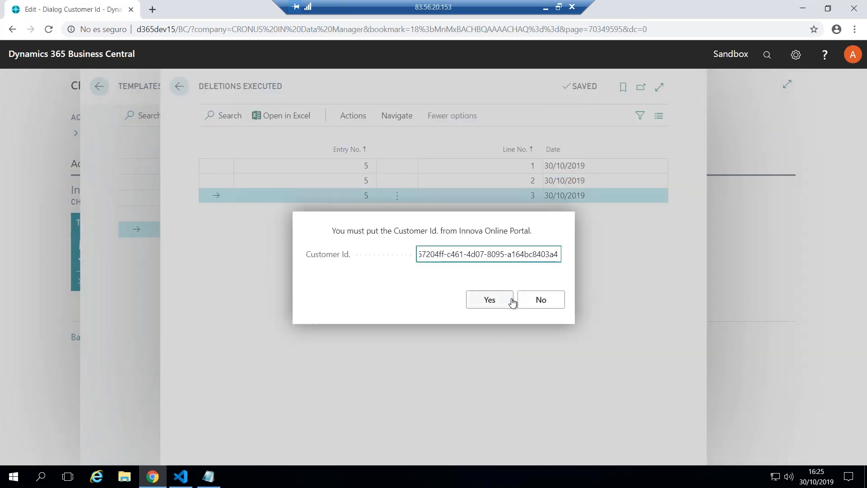
click(492, 304)
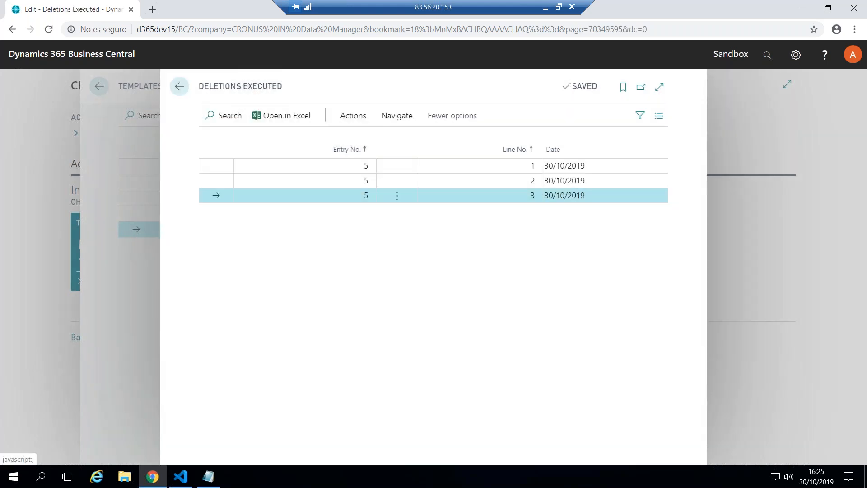
Return to the home page, look up the restored customer record in the Customers list, and close the list
key(Escape)
key(Escape)
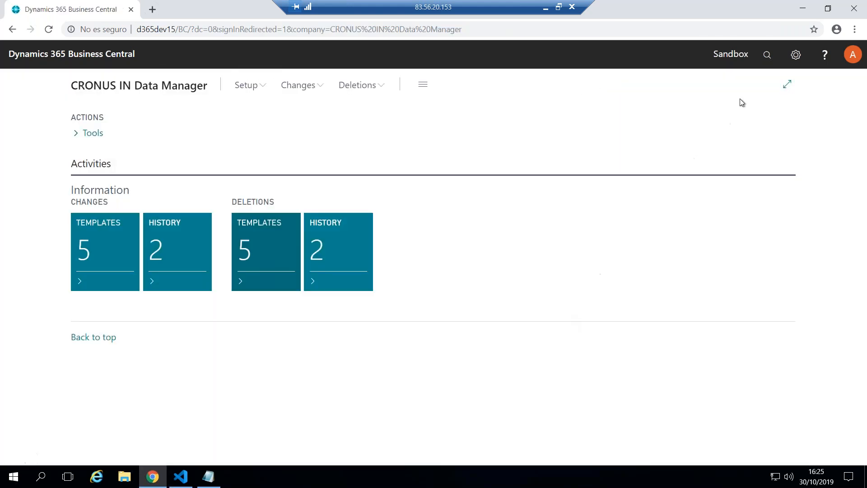
click(769, 58)
text(customers)
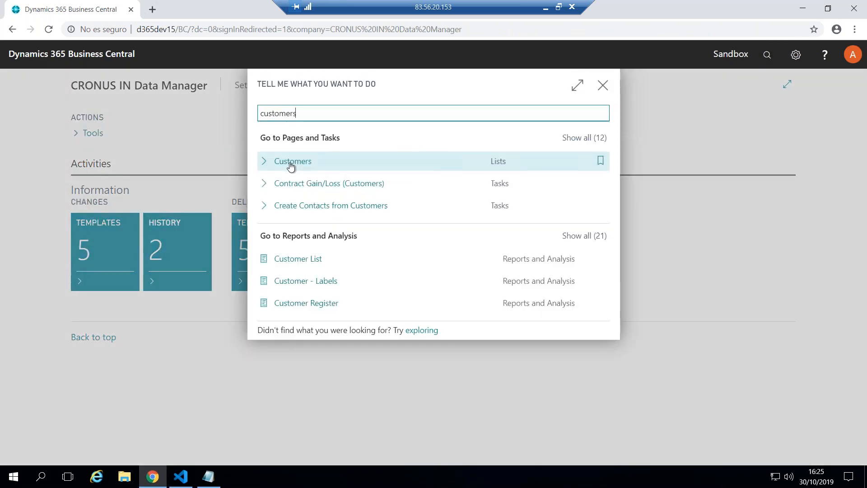
key(Return)
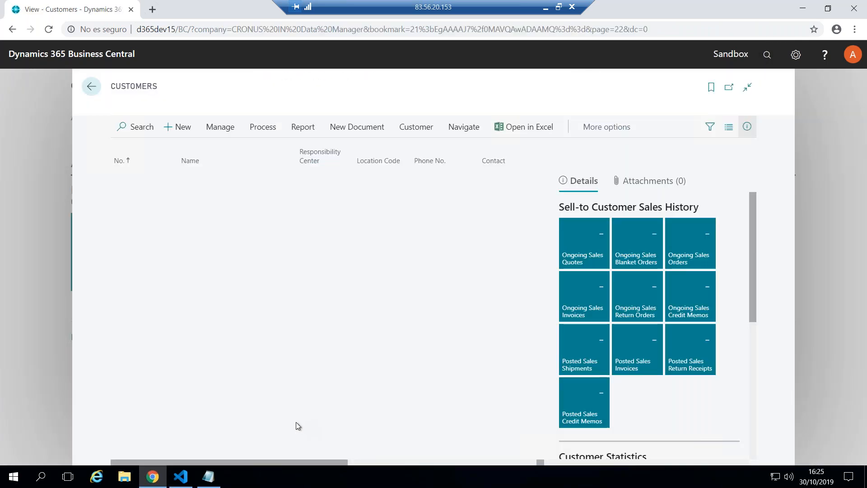
click(216, 219)
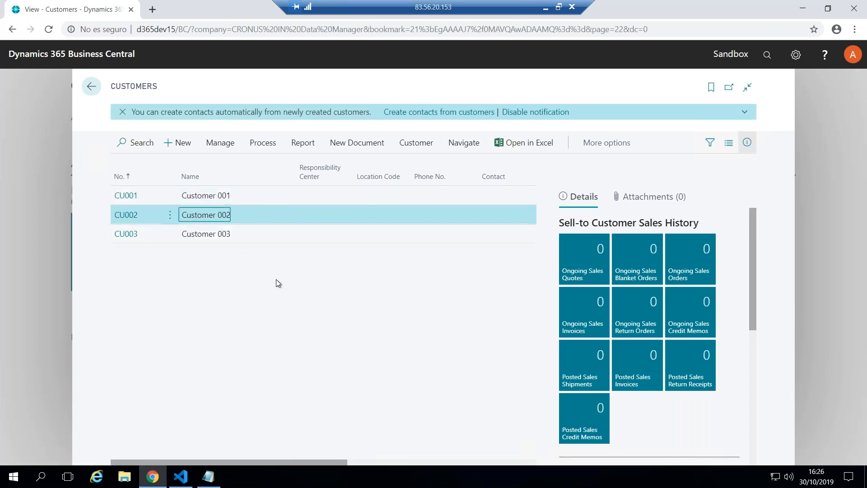
key(Escape)
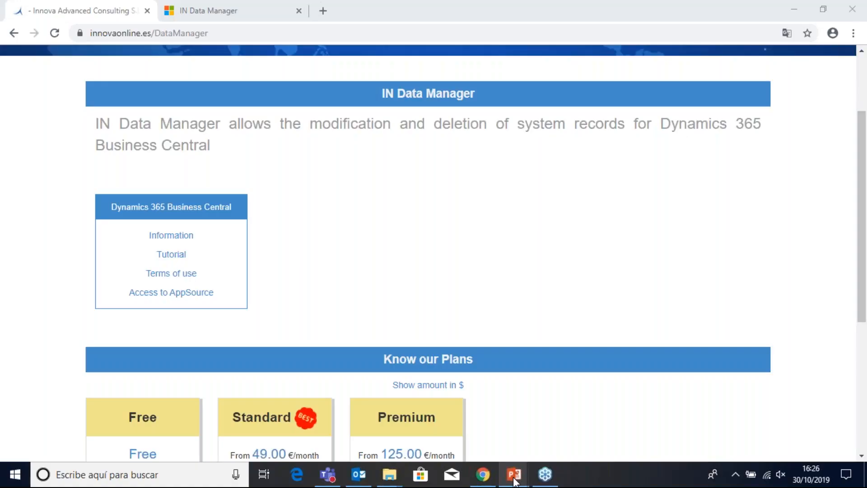
Switch to the IN Tools Webinar presentation in PowerPoint
mouse_move(510, 475)
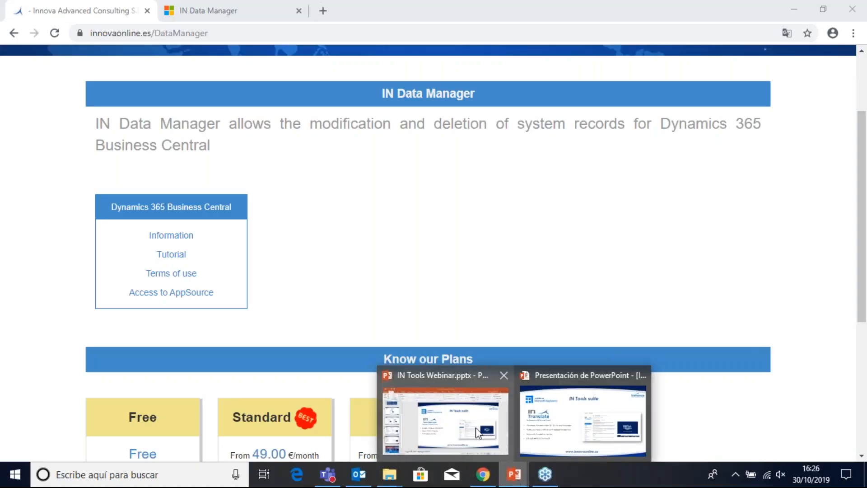